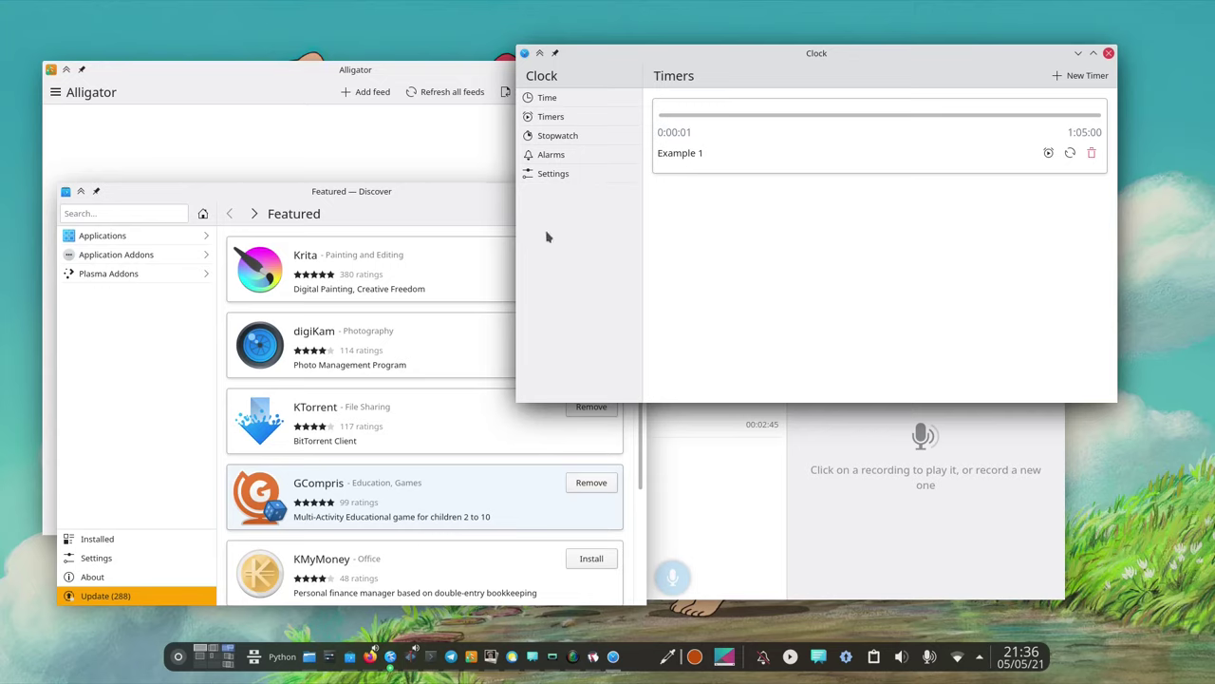
# Step: Raise Discover, Alligator, Clock, Discover again and Recorder in turn
pyautogui.click(469, 203)
pyautogui.click(419, 70)
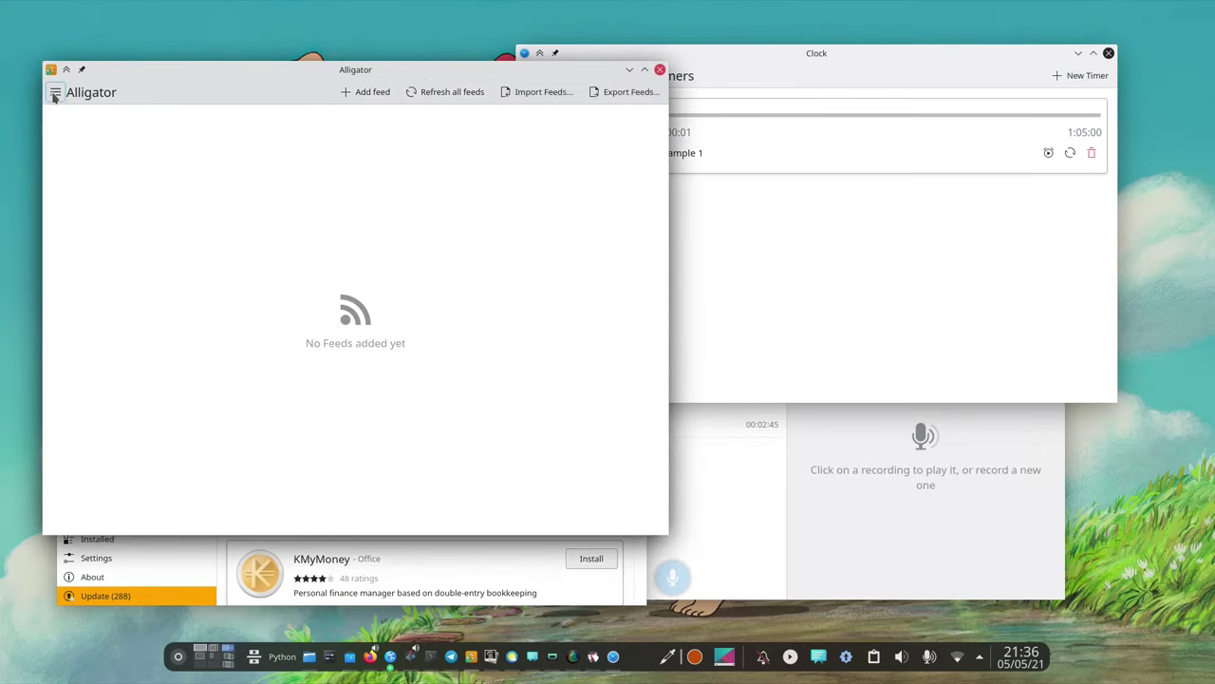
pyautogui.click(741, 287)
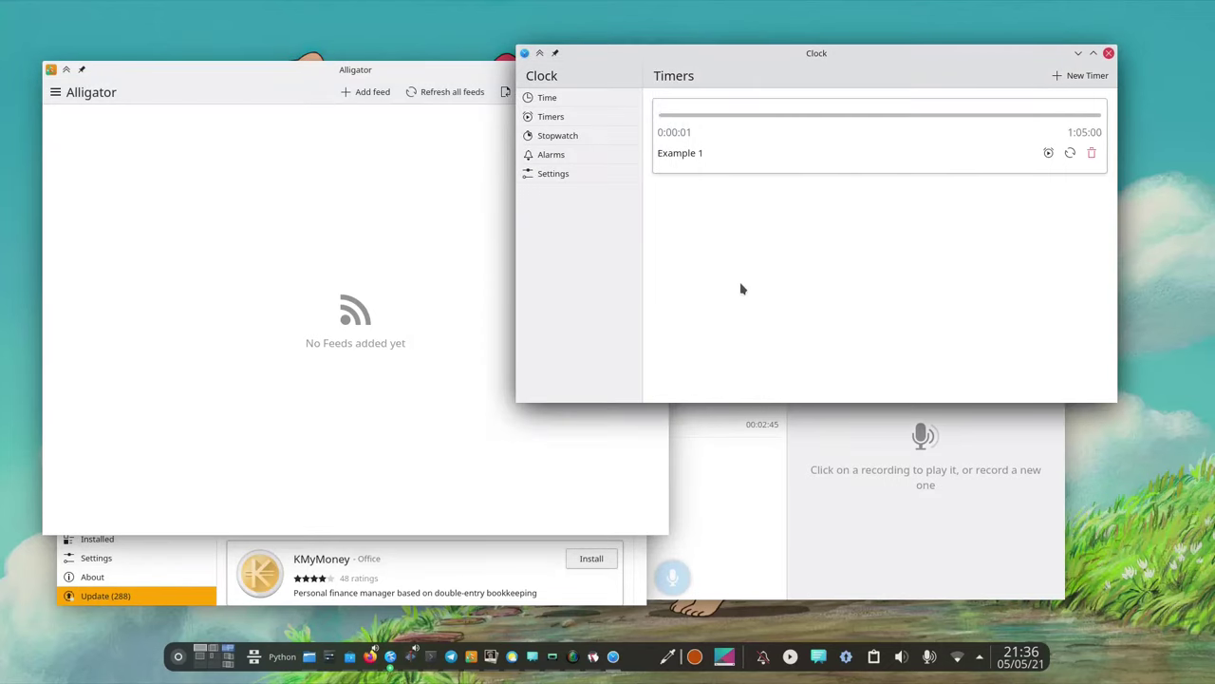
pyautogui.click(640, 582)
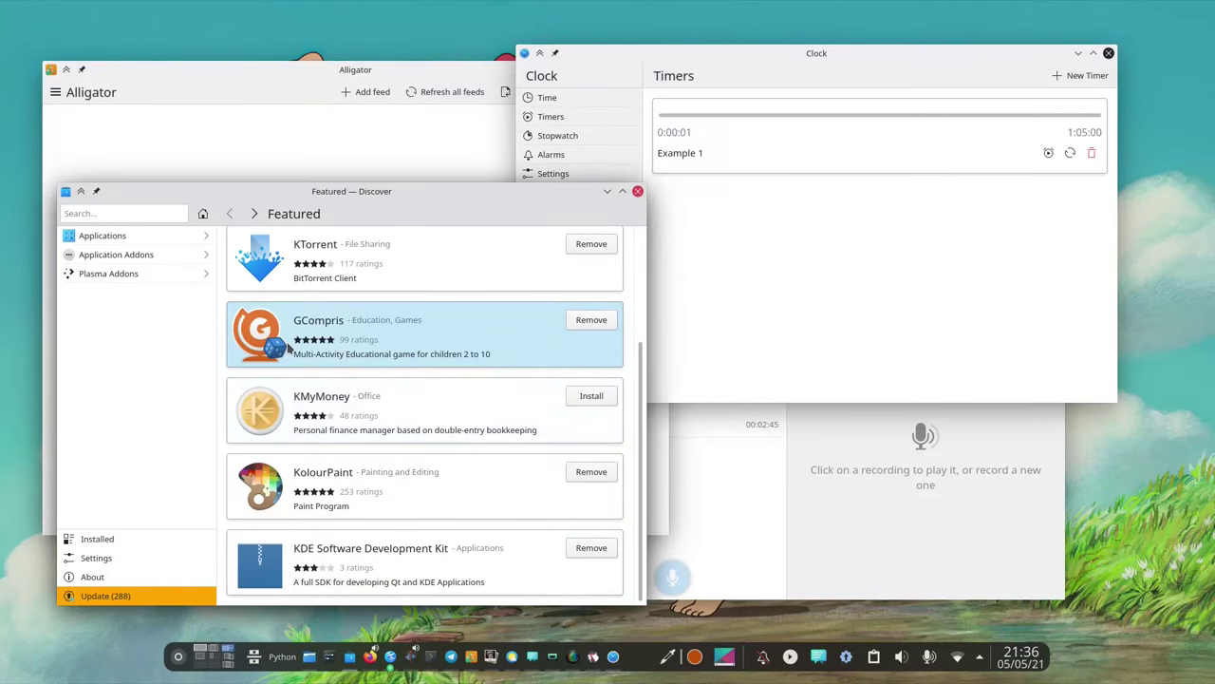
pyautogui.click(810, 539)
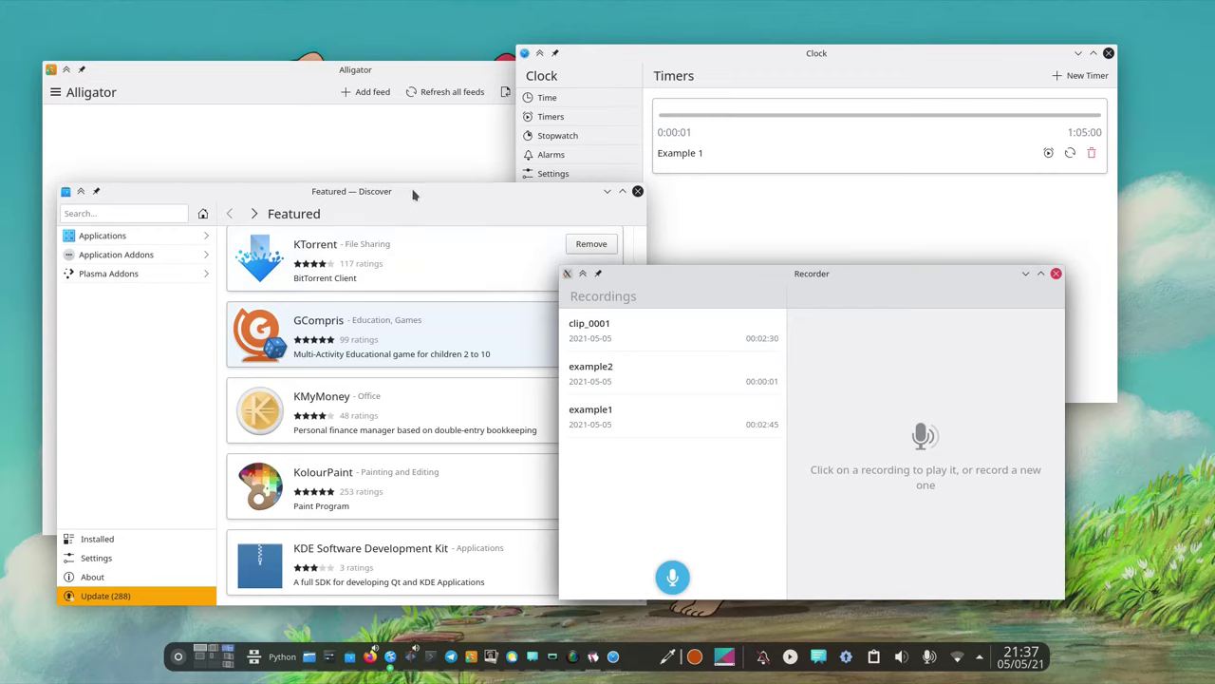
# Step: Move the Discover window up and to the right so it sits over Recorder
pyautogui.scroll(2, 432, 328)
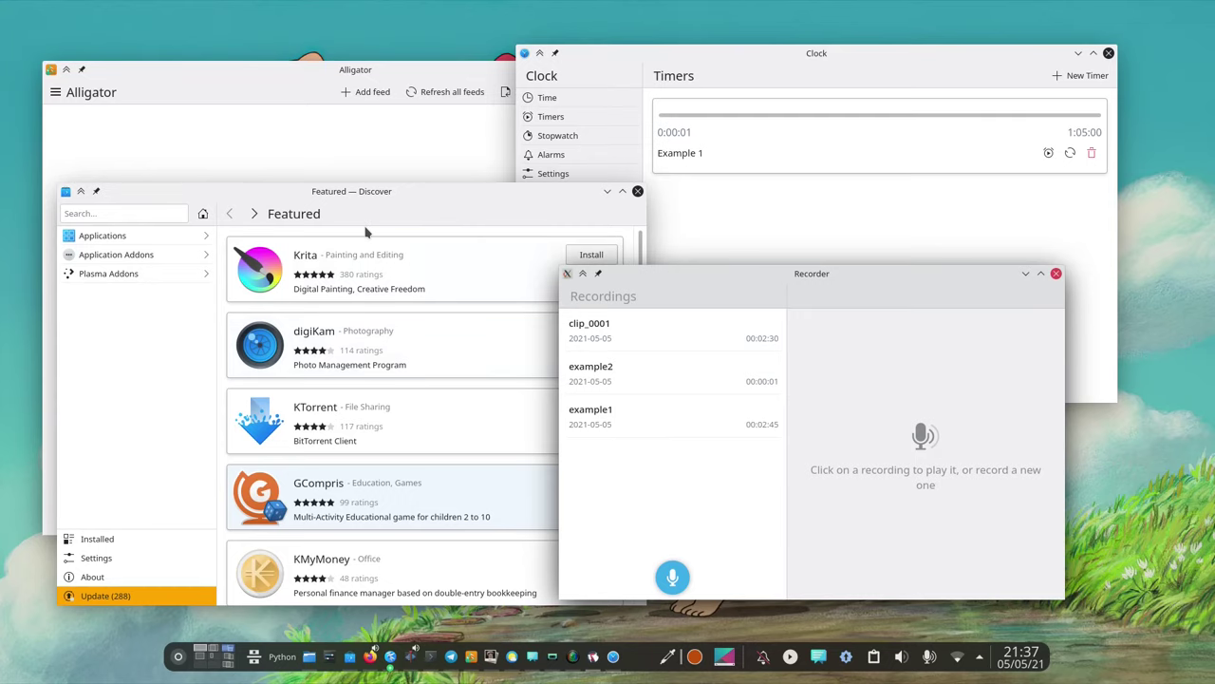
pyautogui.moveTo(406, 200); pyautogui.dragTo(477, 160)
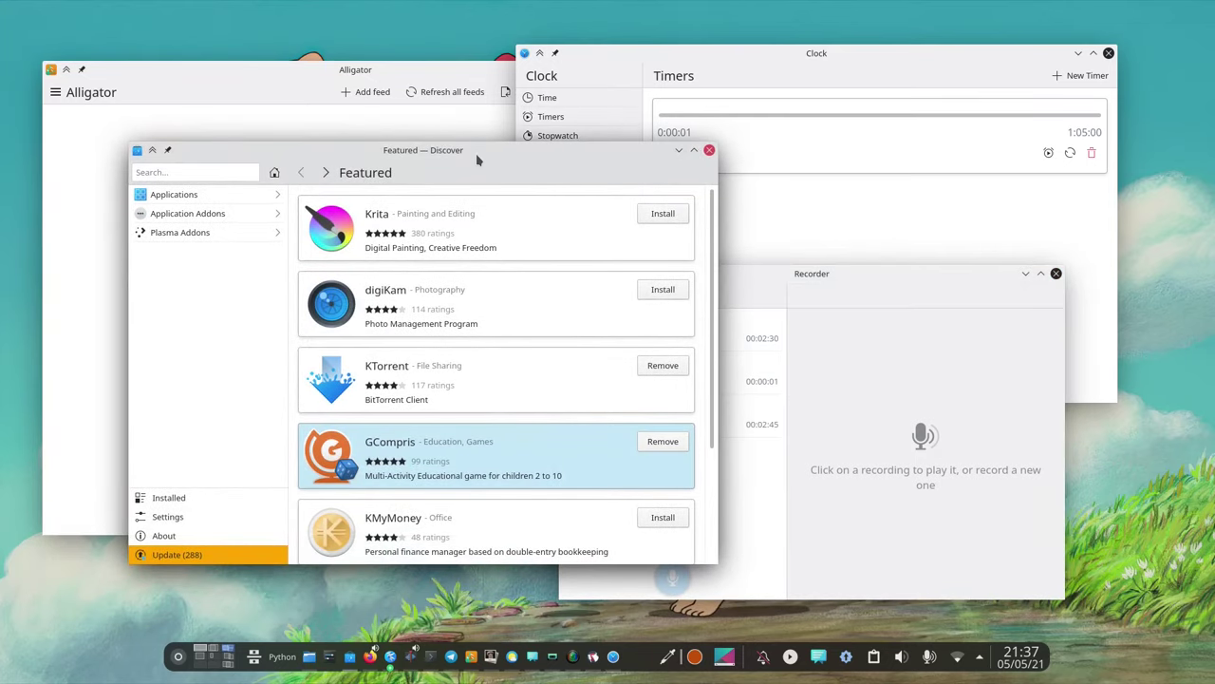
pyautogui.moveTo(478, 159); pyautogui.dragTo(457, 162)
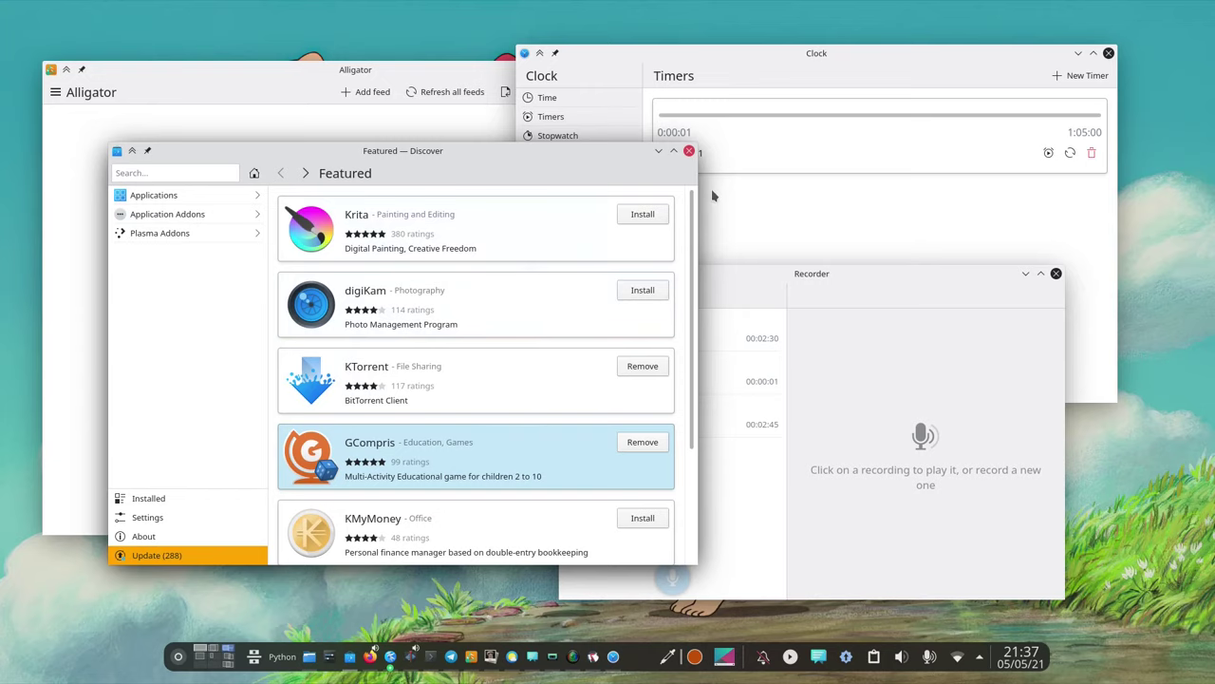
# Step: Close Discover, move Recorder up, then record a short clip and save it as clip_0002
pyautogui.click(689, 150)
pyautogui.moveTo(803, 275); pyautogui.dragTo(564, 209)
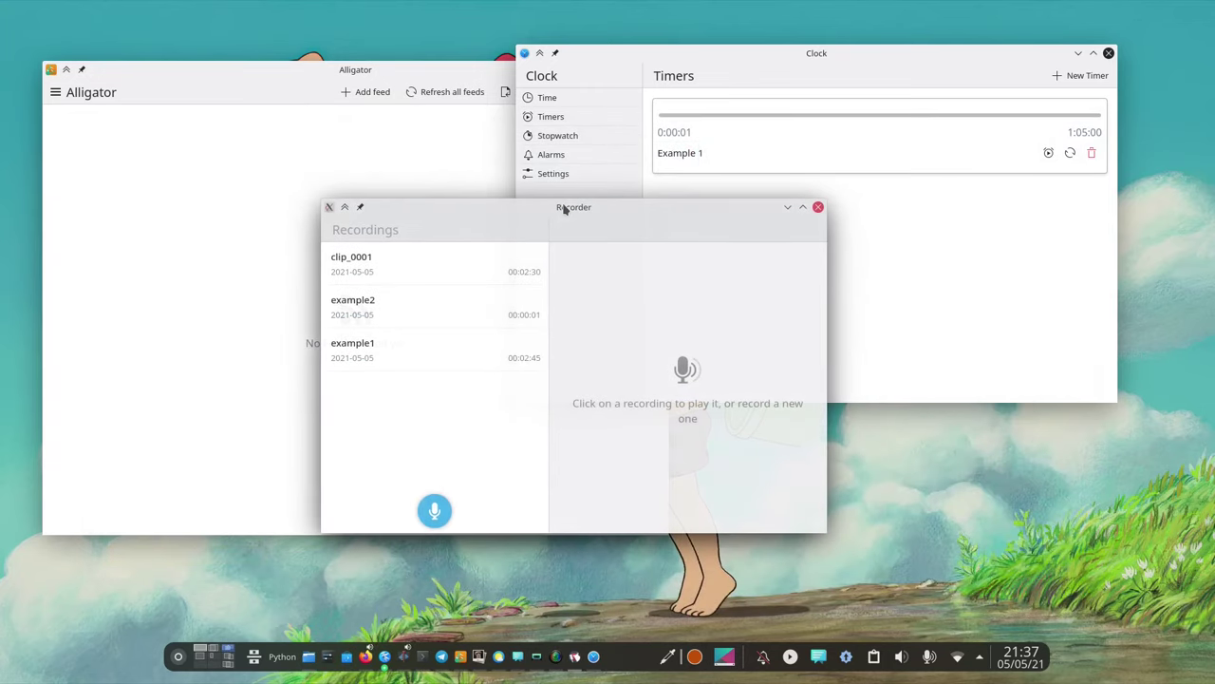
pyautogui.click(441, 517)
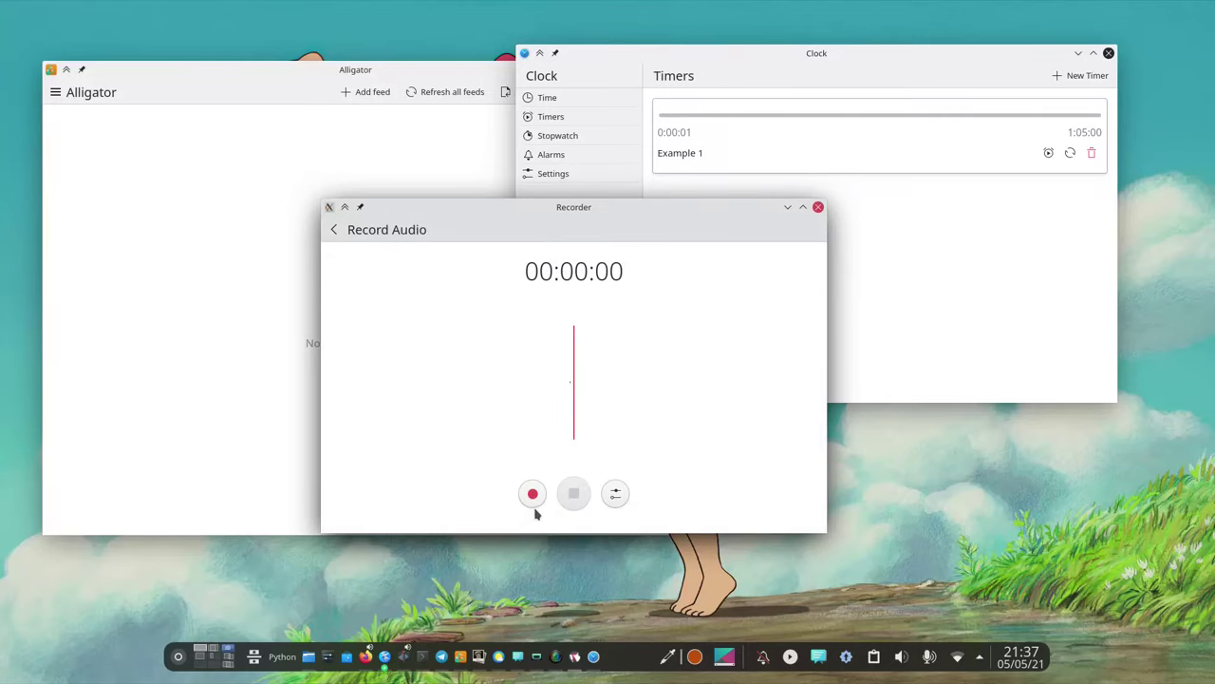
pyautogui.click(533, 493)
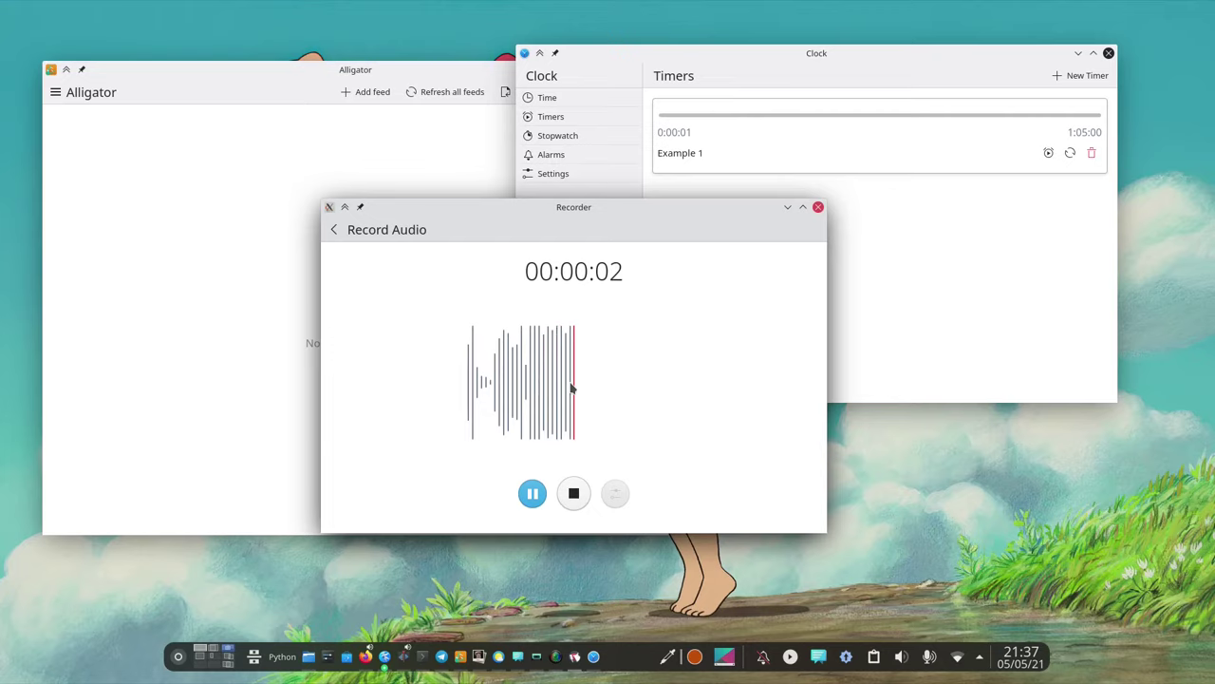
pyautogui.click(574, 493)
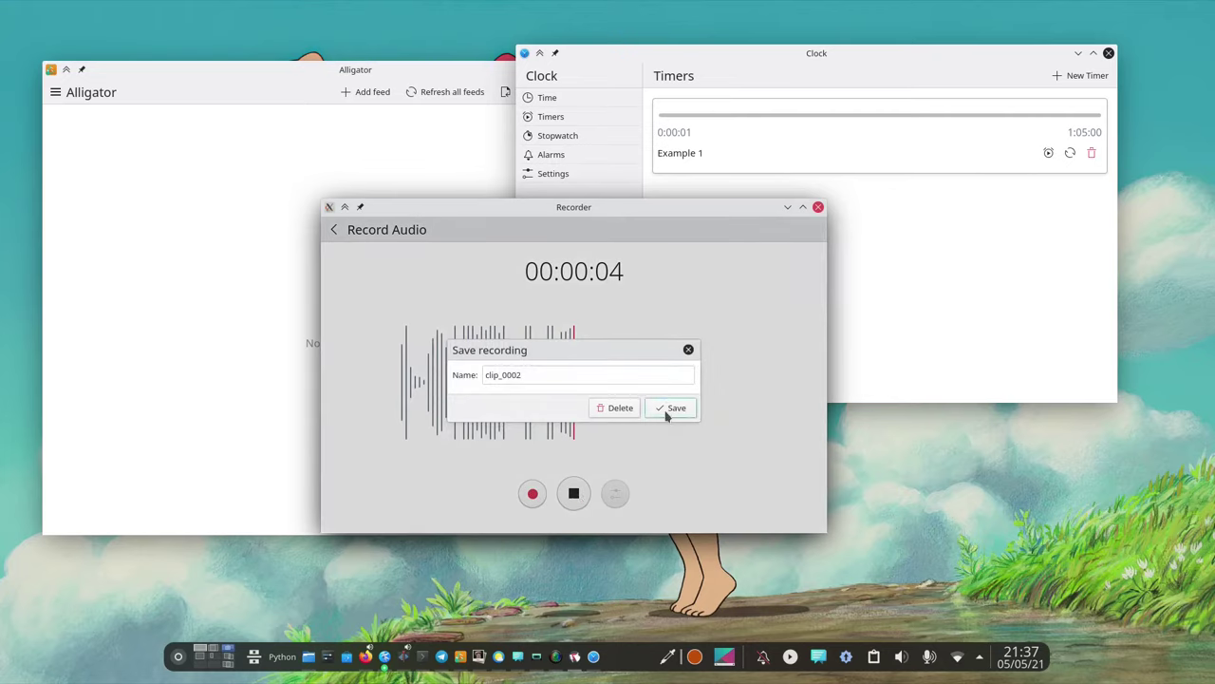
pyautogui.click(670, 408)
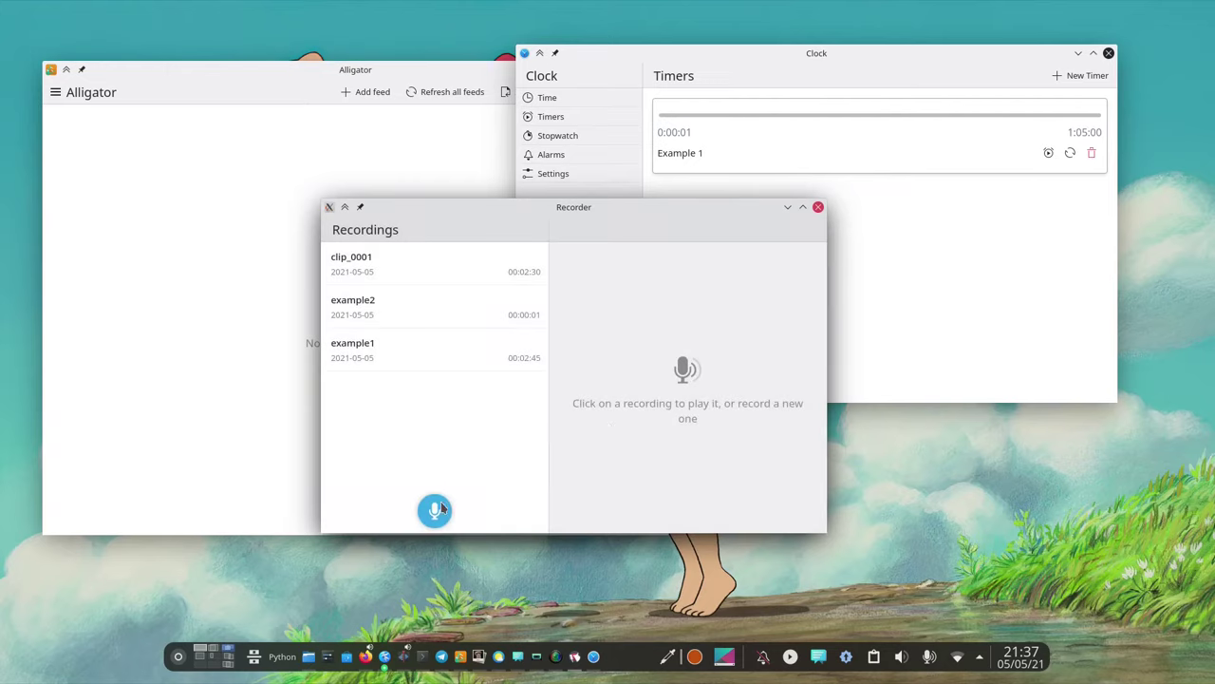
# Step: Reopen Record Audio and review recording settings, keeping FLAC and revealing advanced options
pyautogui.click(439, 509)
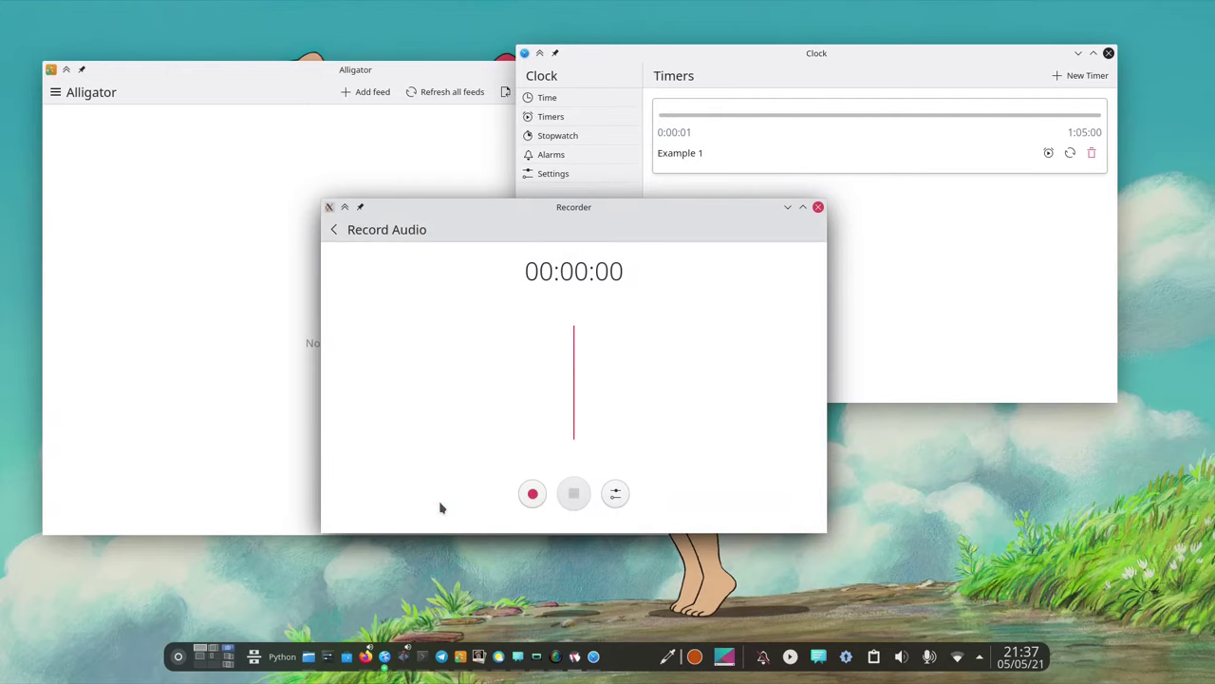
pyautogui.click(615, 495)
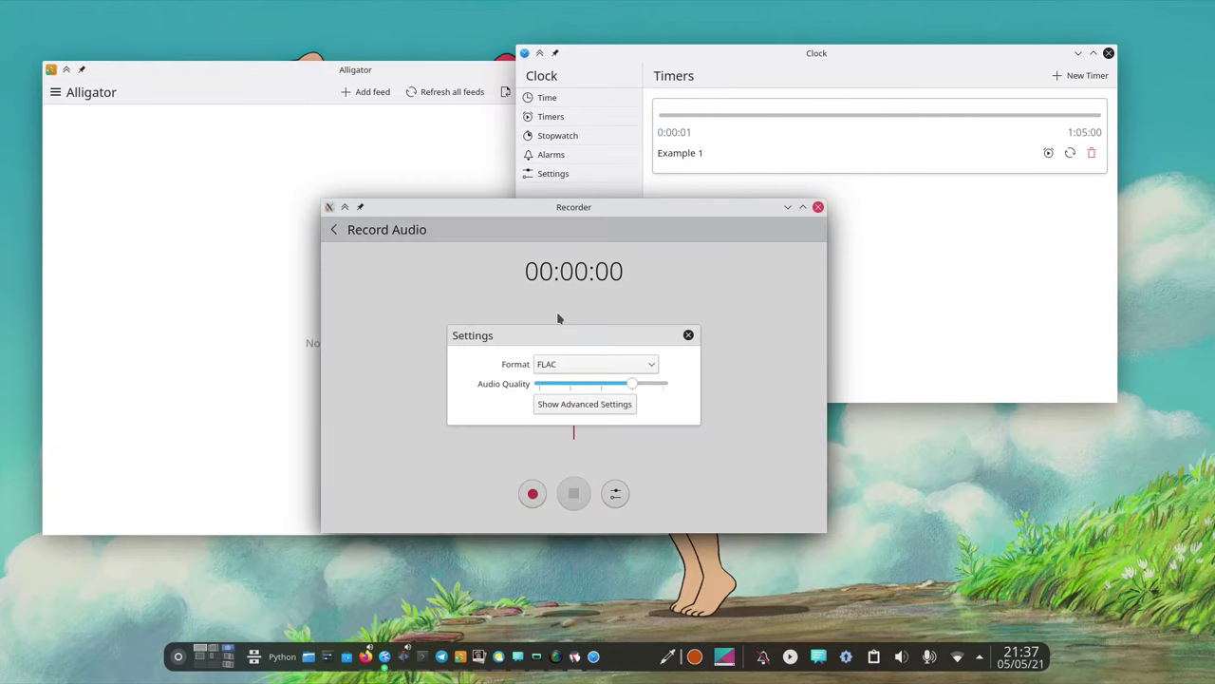
pyautogui.click(548, 369)
pyautogui.click(546, 370)
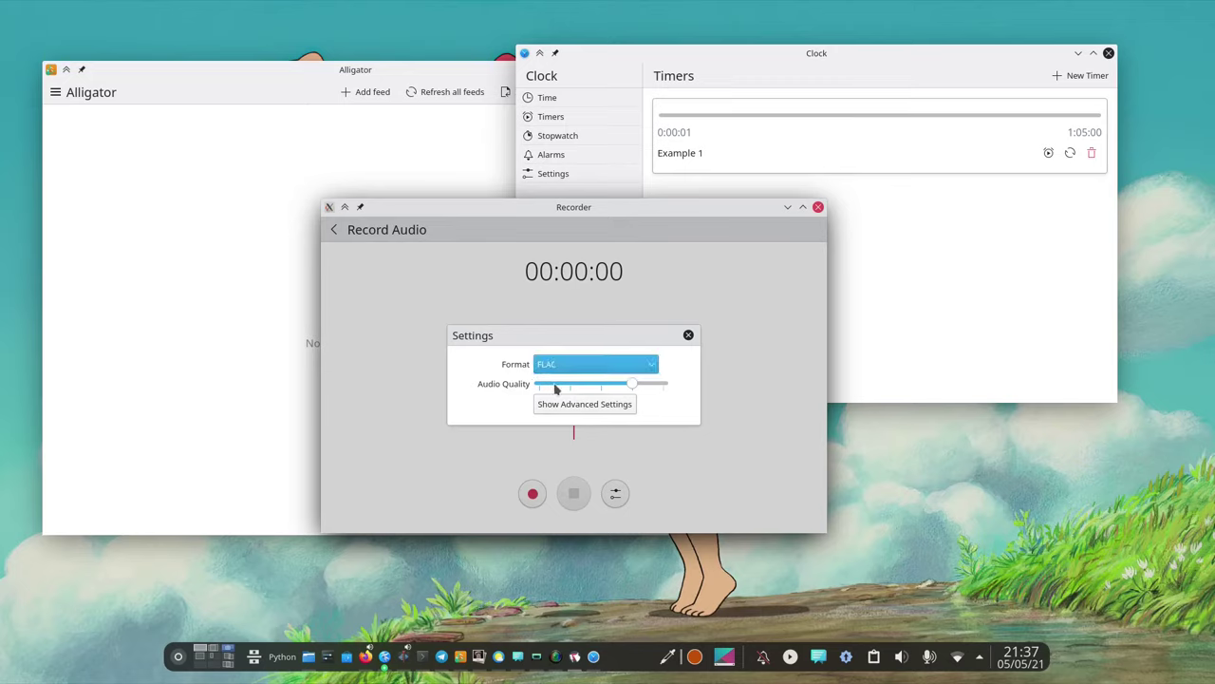
pyautogui.click(605, 404)
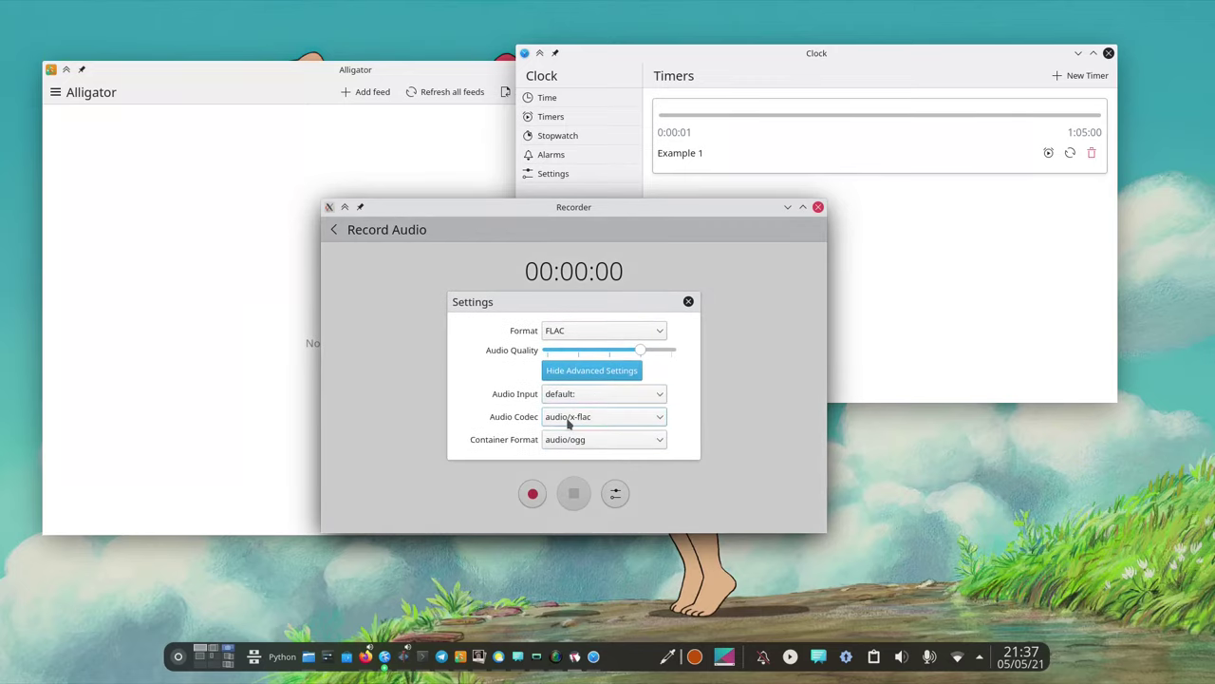
pyautogui.click(581, 482)
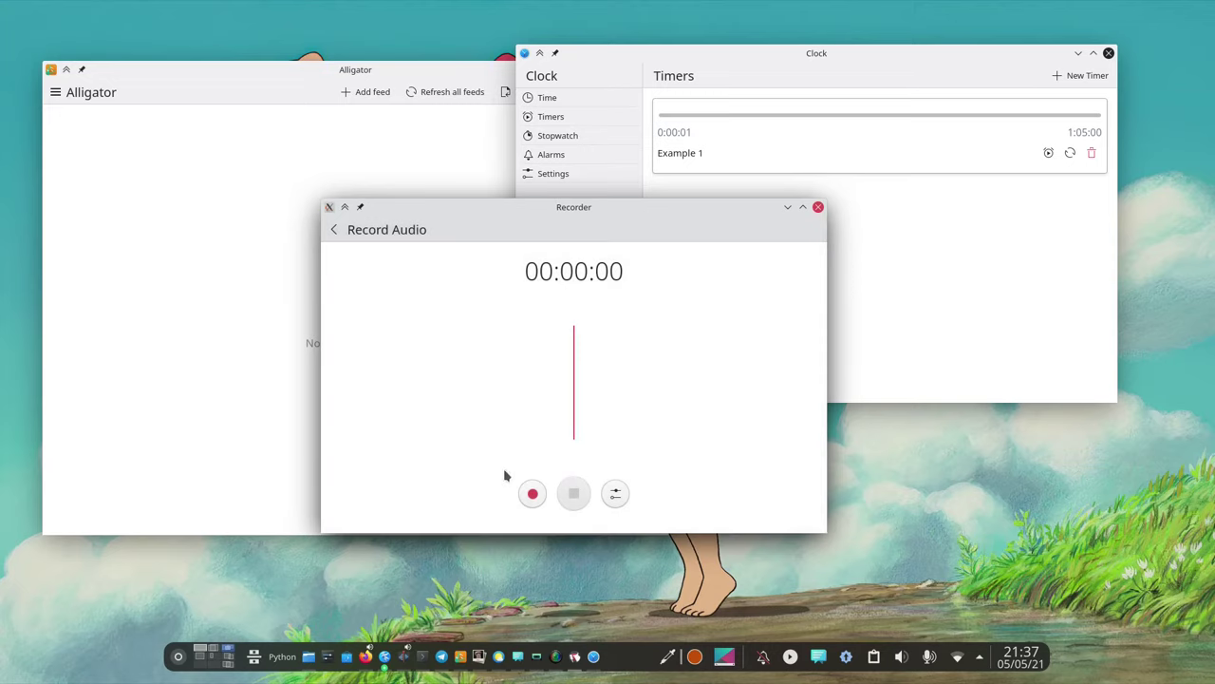
# Step: Return to the recordings list and open then close clip_0001's edit dialog unchanged
pyautogui.click(335, 231)
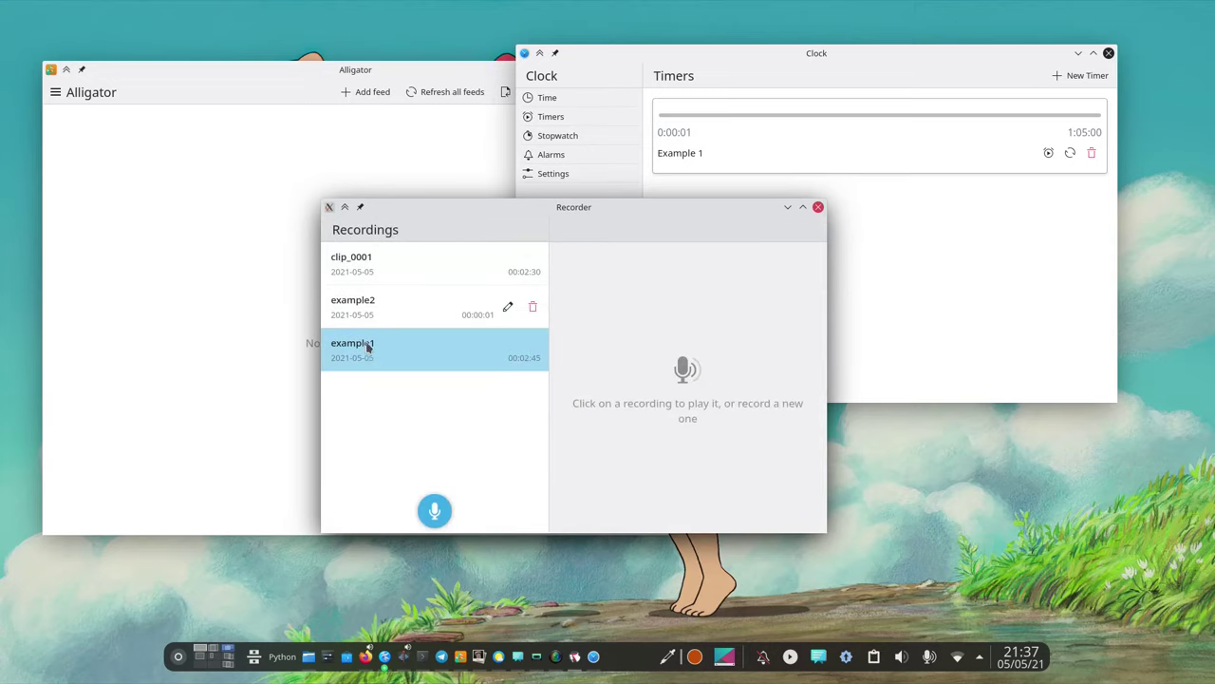
pyautogui.moveTo(491, 219); pyautogui.dragTo(468, 217)
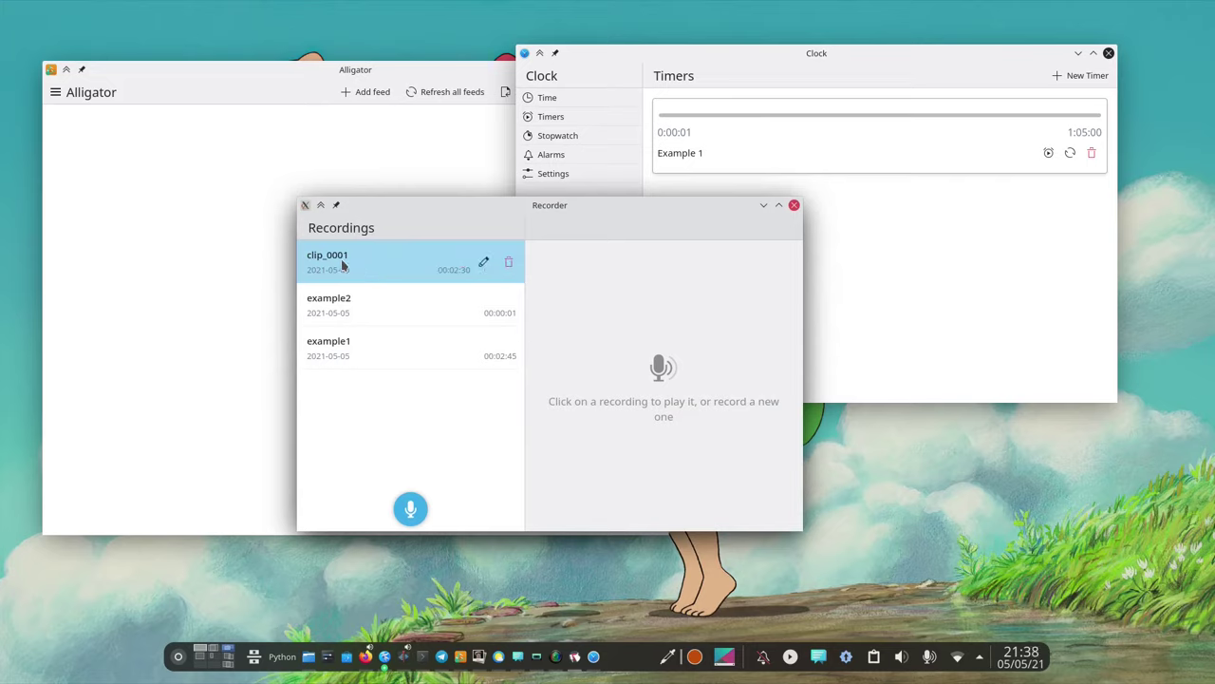
pyautogui.click(483, 263)
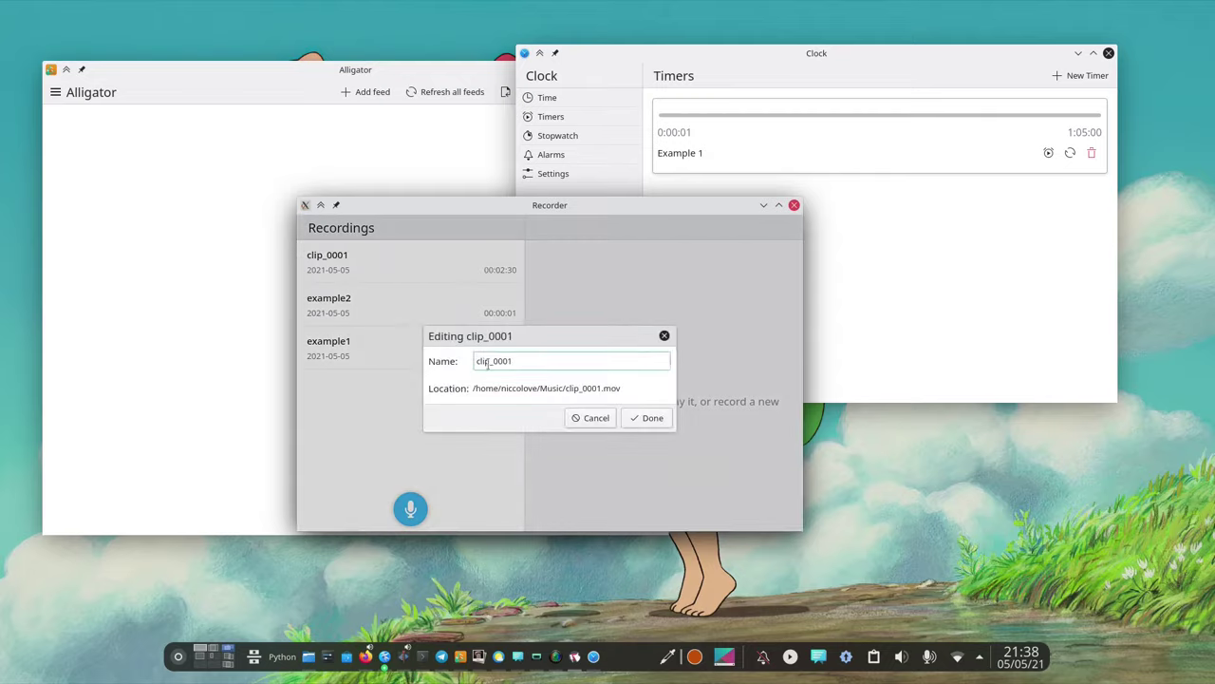
pyautogui.click(663, 342)
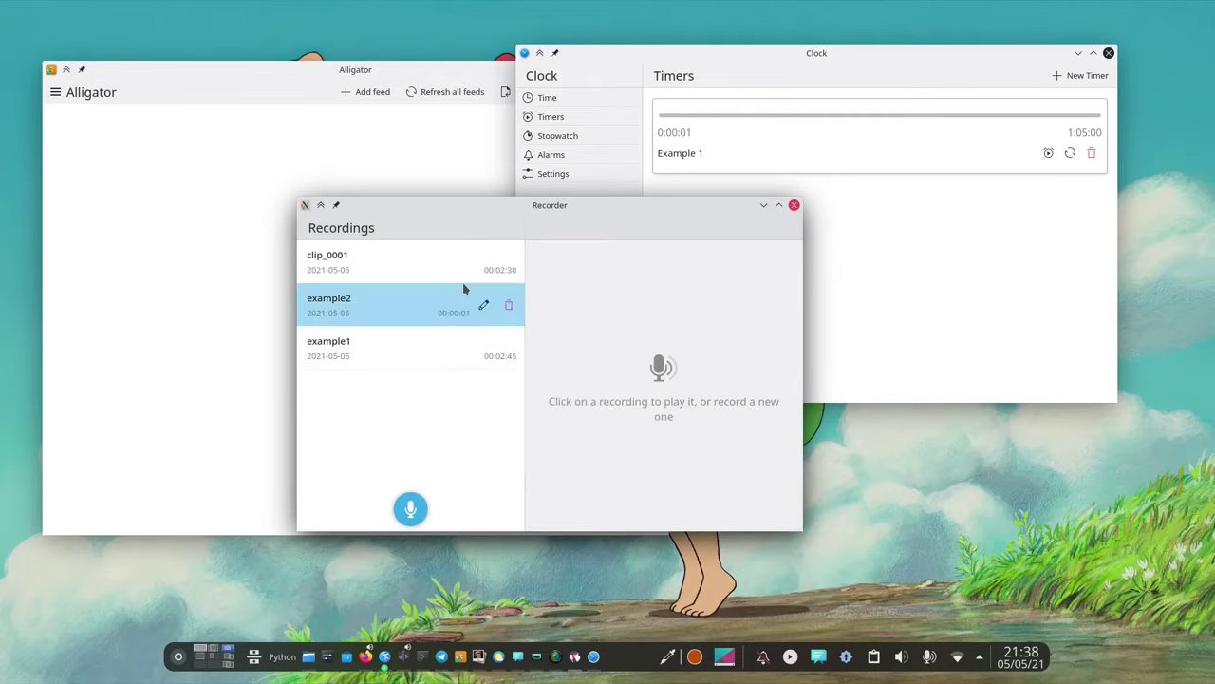
# Step: Play clip_0001, seek forward and back, then stop playback
pyautogui.click(414, 274)
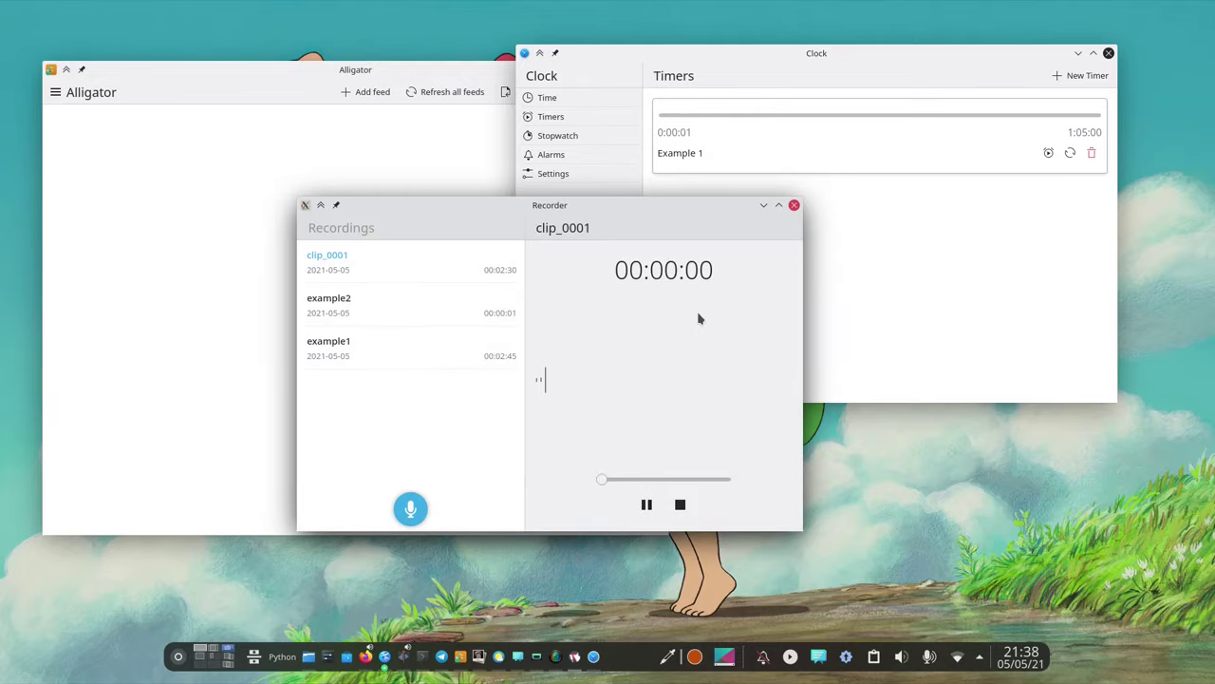
pyautogui.moveTo(638, 482); pyautogui.dragTo(699, 482)
pyautogui.click(625, 482)
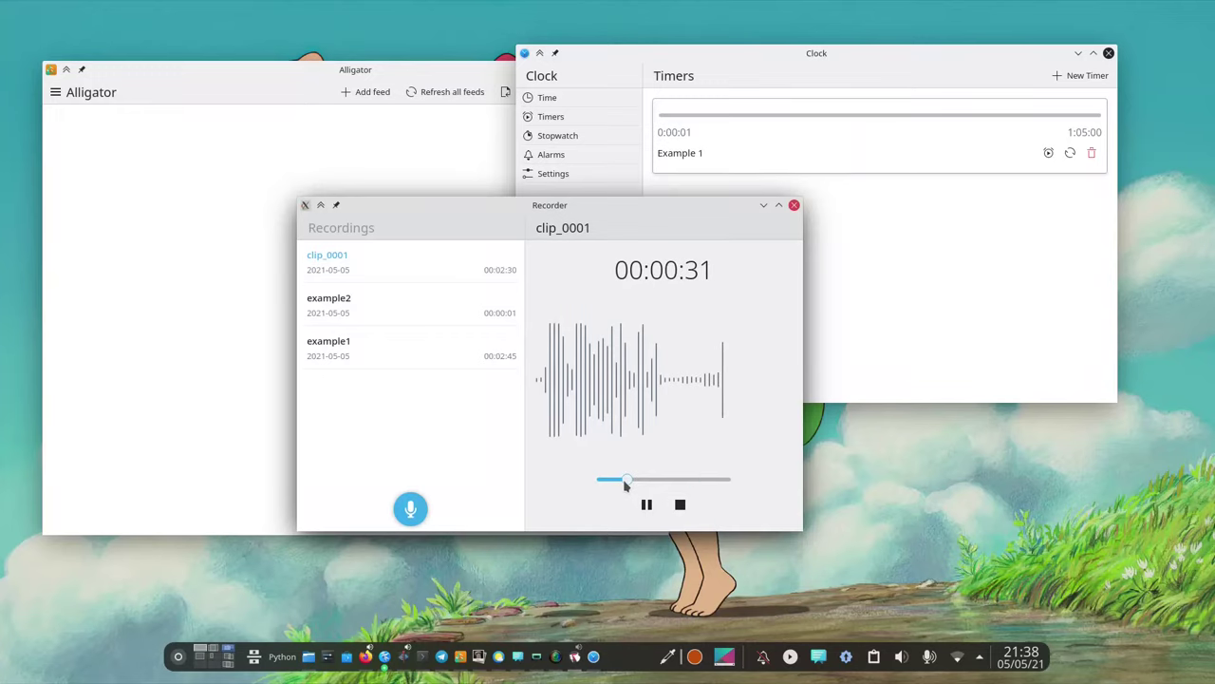
pyautogui.click(679, 506)
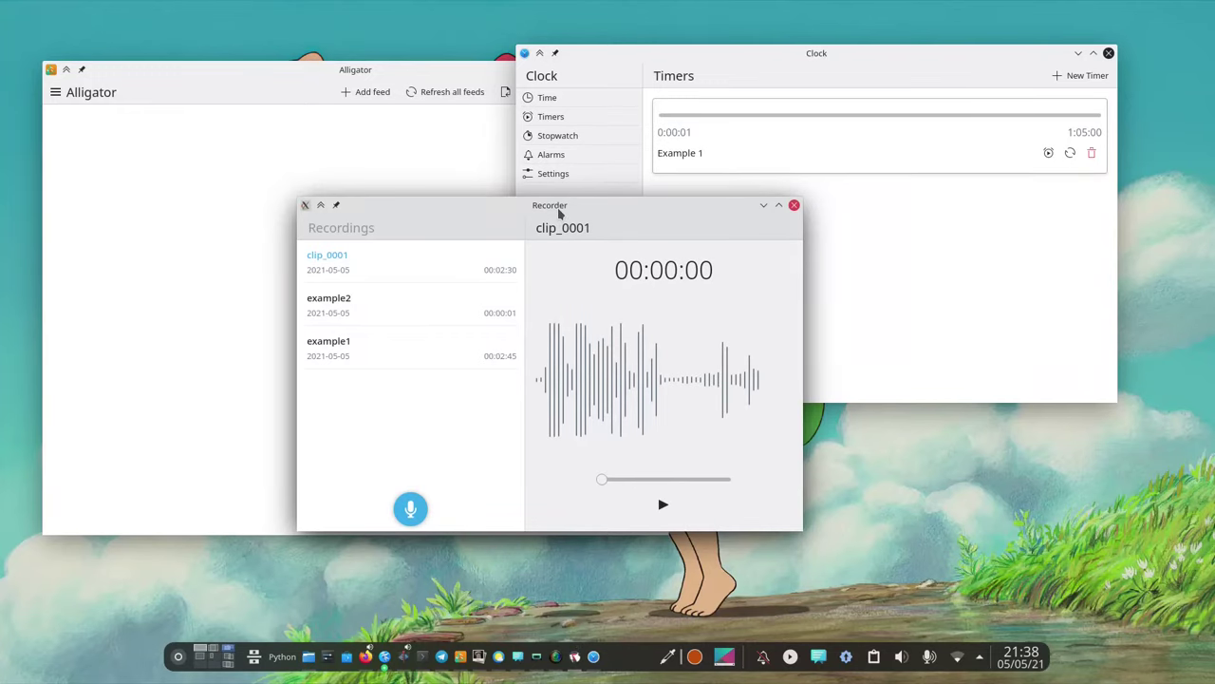
# Step: Move Recorder and shrink it into its compact single-page layout, stopping playback
pyautogui.moveTo(558, 211); pyautogui.dragTo(638, 200)
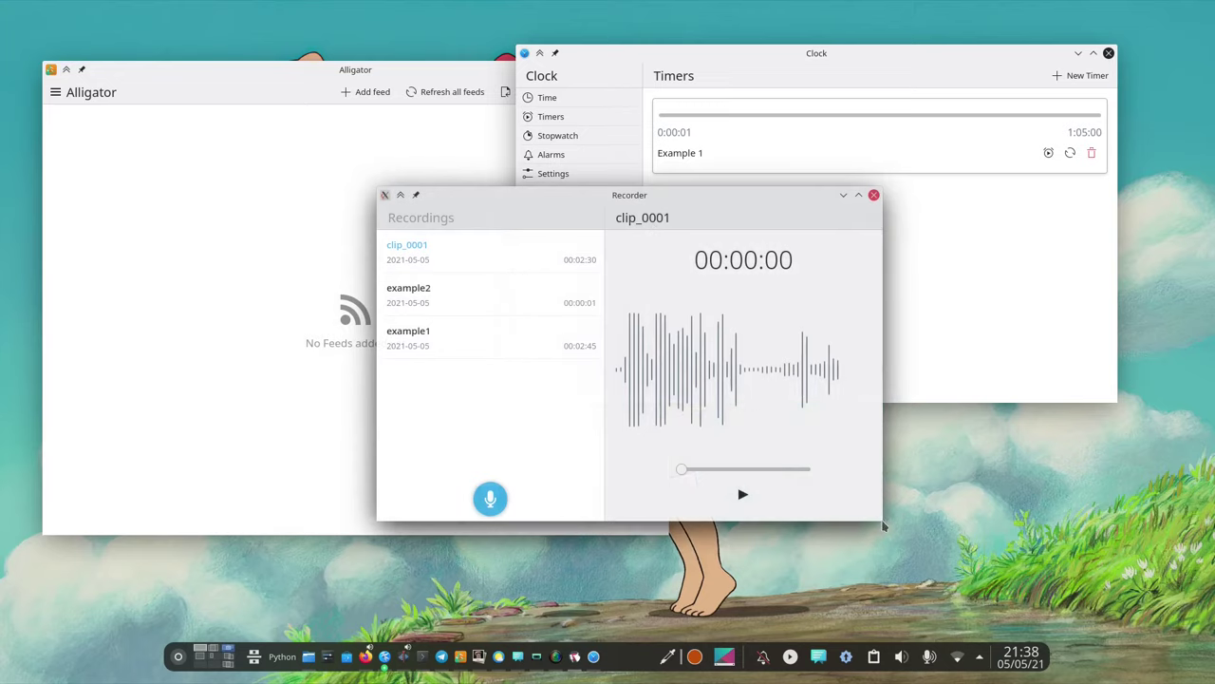
pyautogui.moveTo(881, 520); pyautogui.dragTo(641, 562)
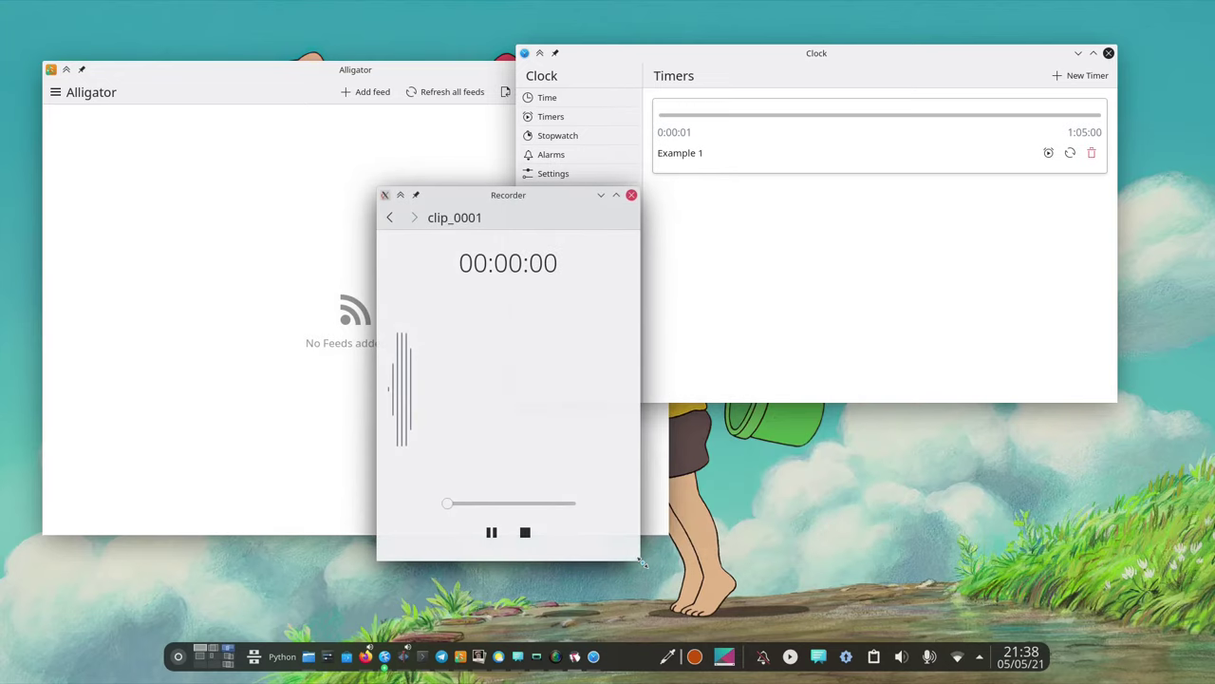
pyautogui.click(526, 531)
pyautogui.click(698, 300)
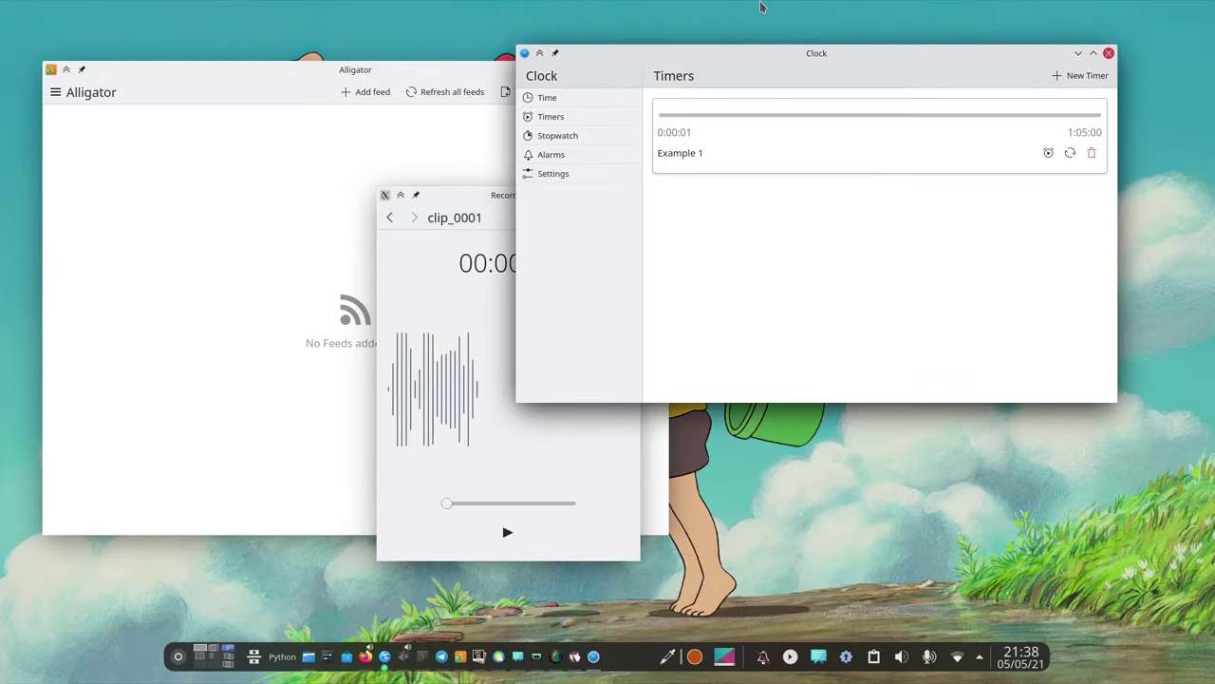
# Step: Narrow Clock into mobile layout and browse Time, Stopwatch, Alarms and the timezone picker
pyautogui.moveTo(770, 54); pyautogui.dragTo(583, 107)
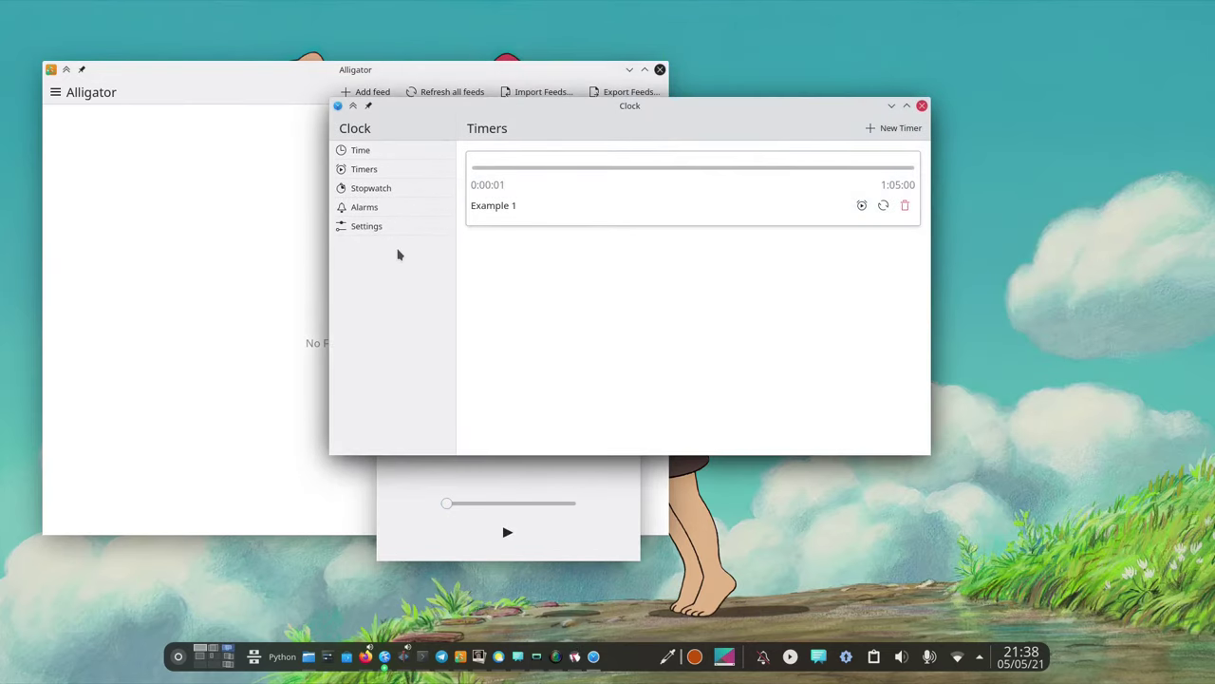
pyautogui.moveTo(934, 456); pyautogui.dragTo(579, 534)
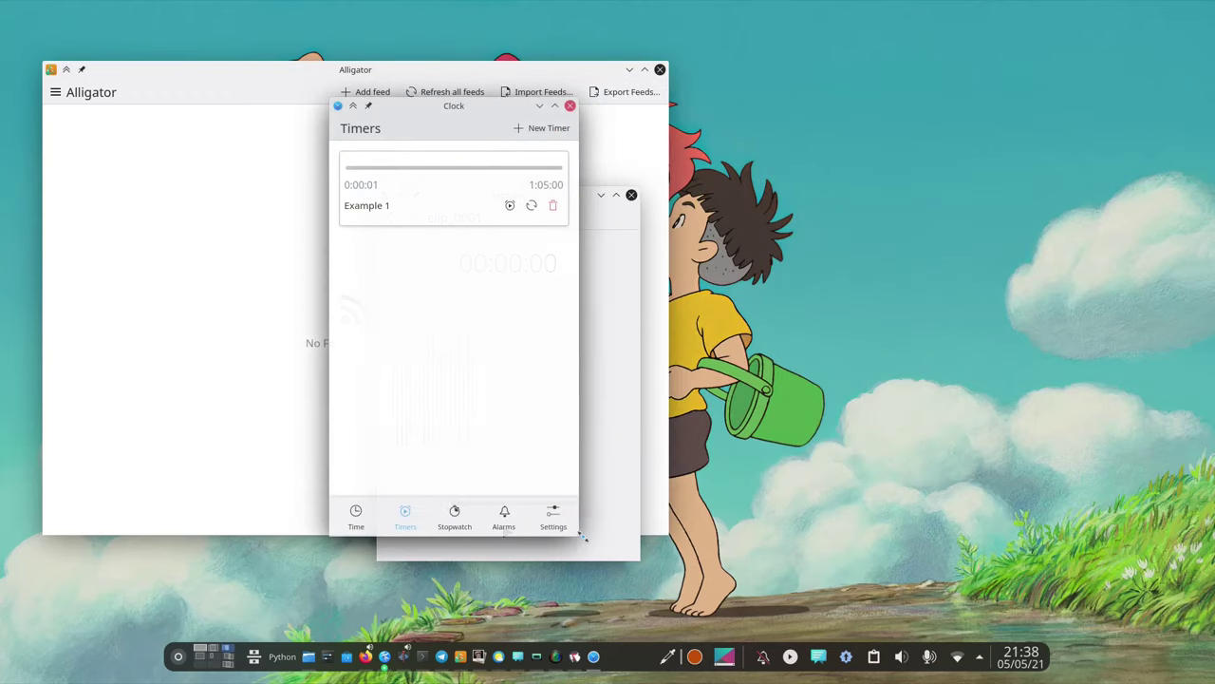
pyautogui.click(358, 521)
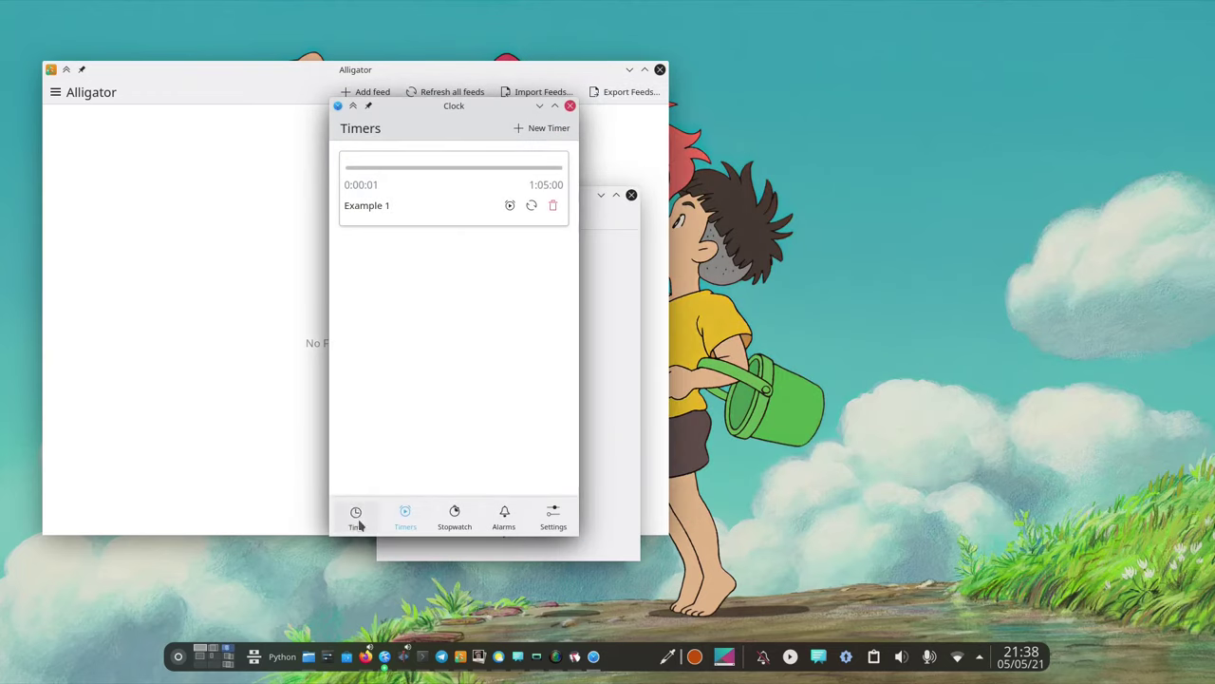
pyautogui.click(459, 522)
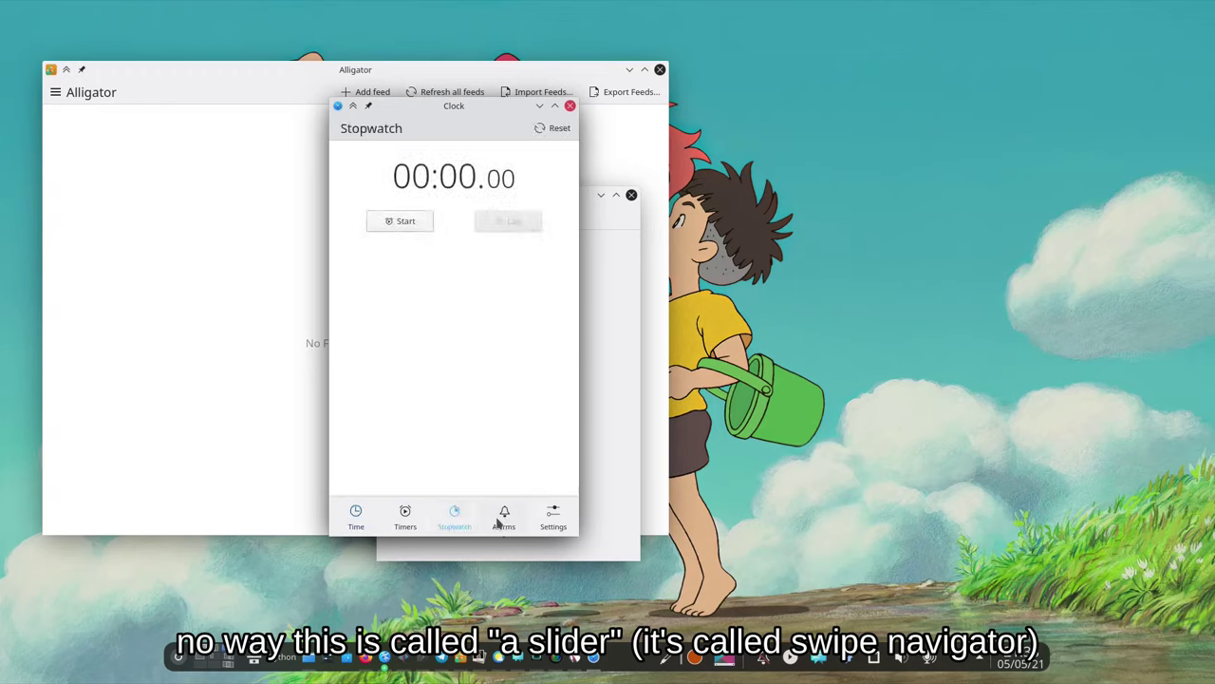
pyautogui.click(503, 517)
pyautogui.click(355, 522)
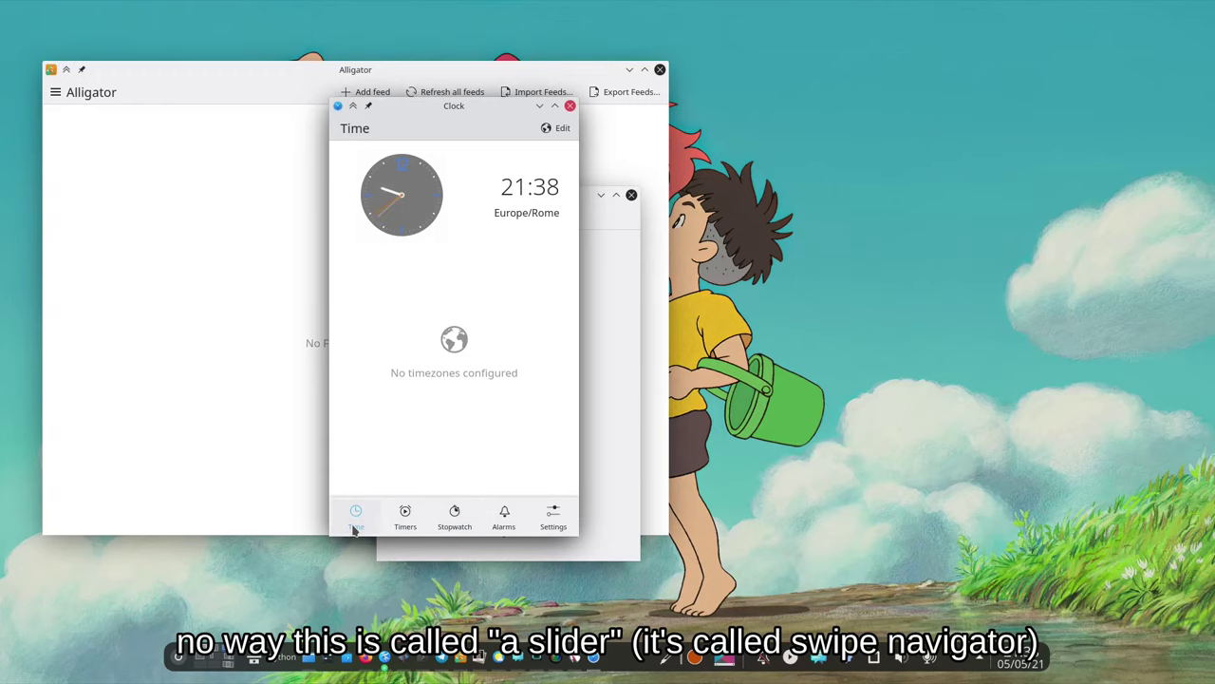
pyautogui.click(547, 130)
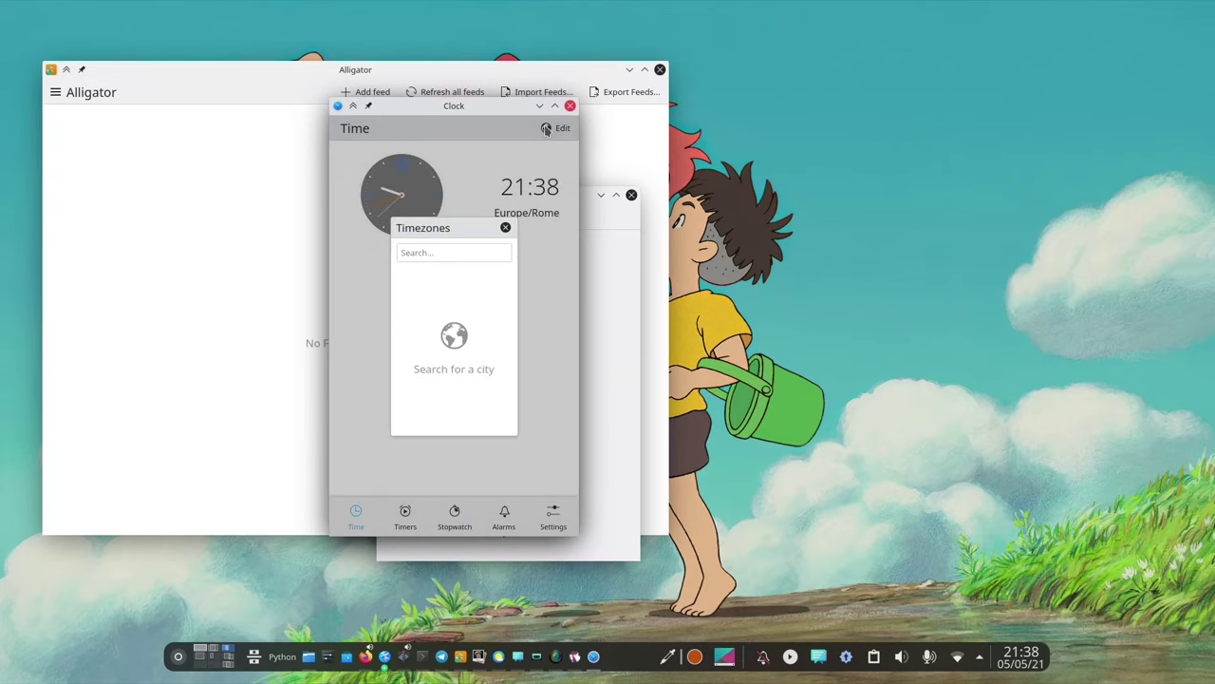
pyautogui.click(505, 229)
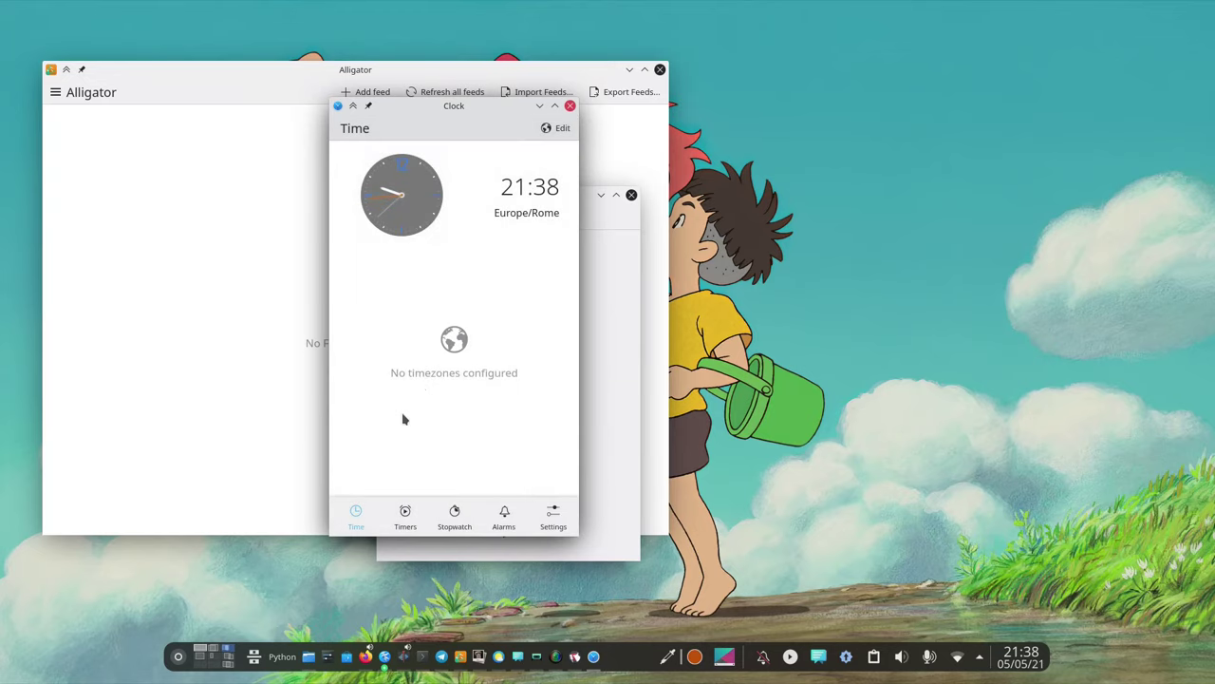
# Step: On Timers, start and reset Example 1 and add a 5-minute New Timer 2
pyautogui.click(405, 512)
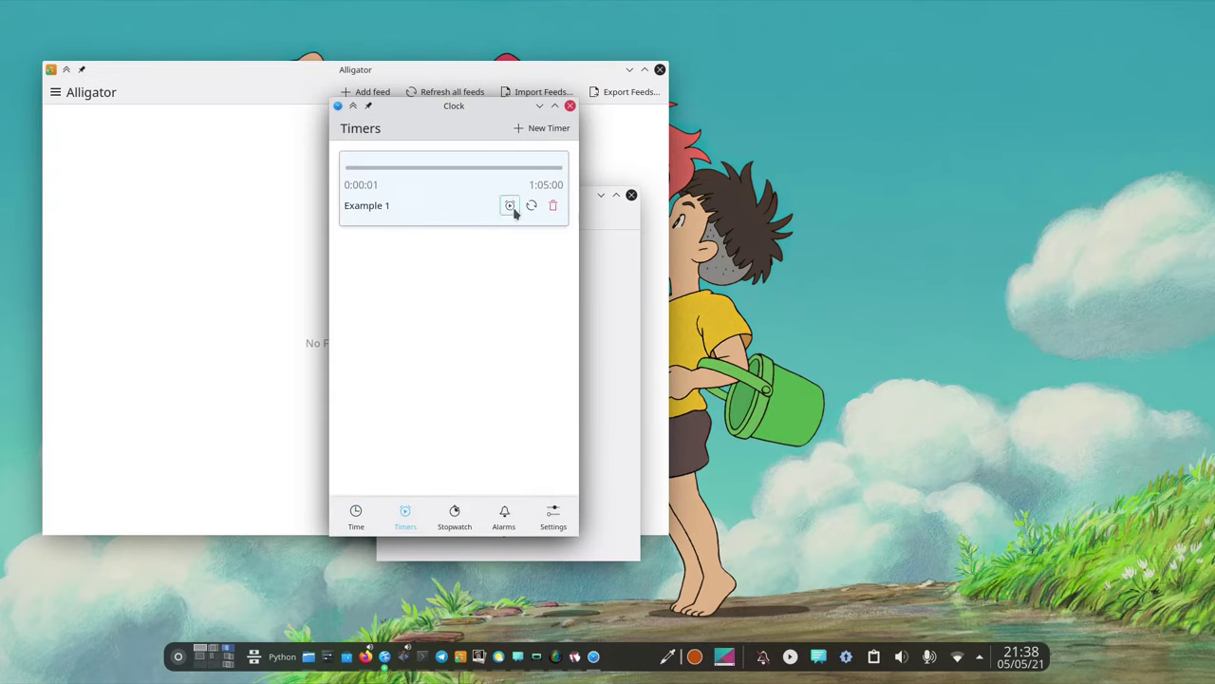
pyautogui.click(510, 205)
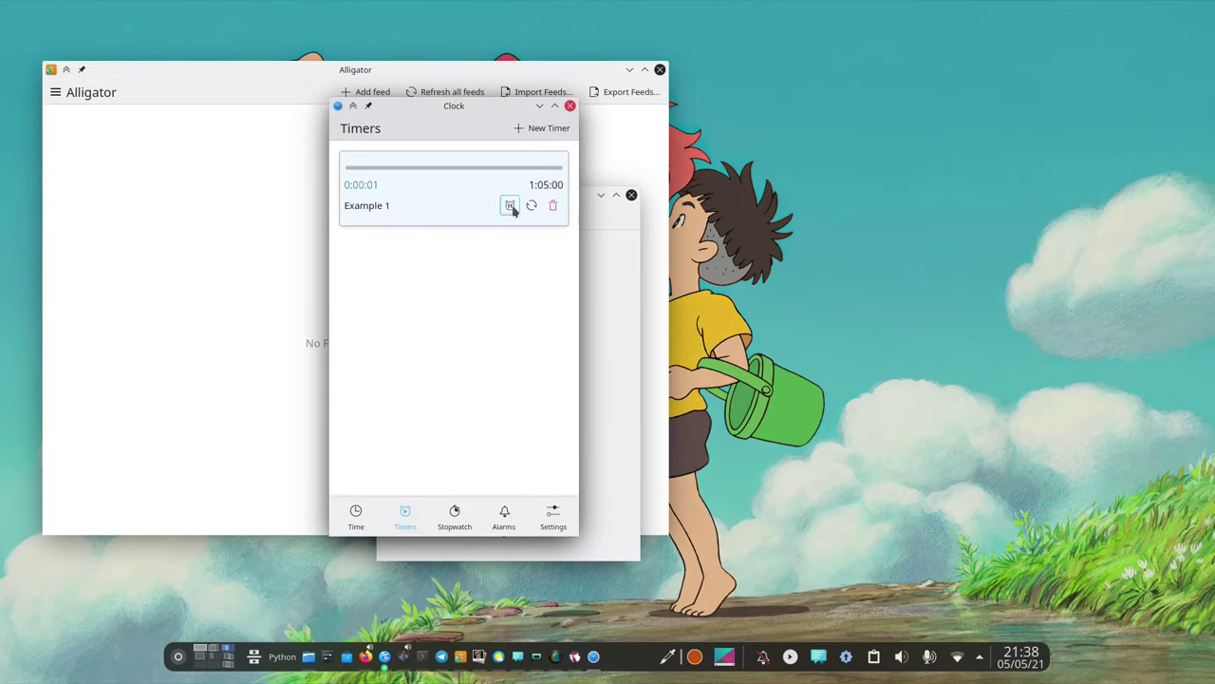
pyautogui.click(538, 127)
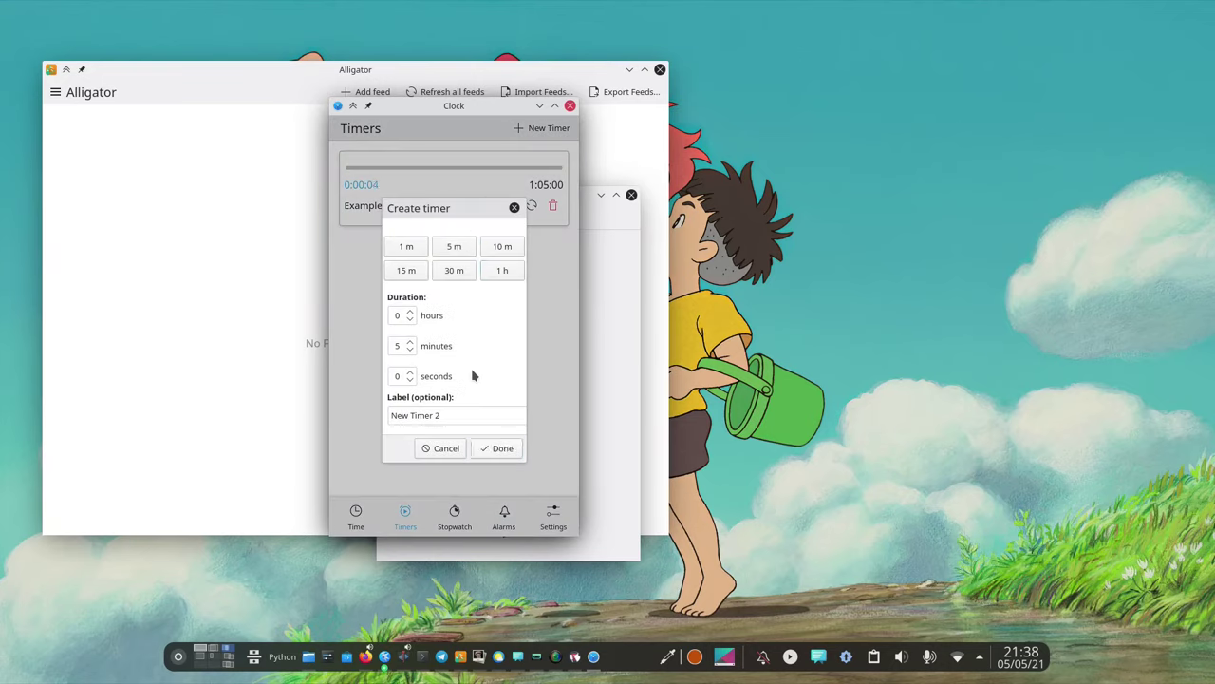
pyautogui.click(498, 448)
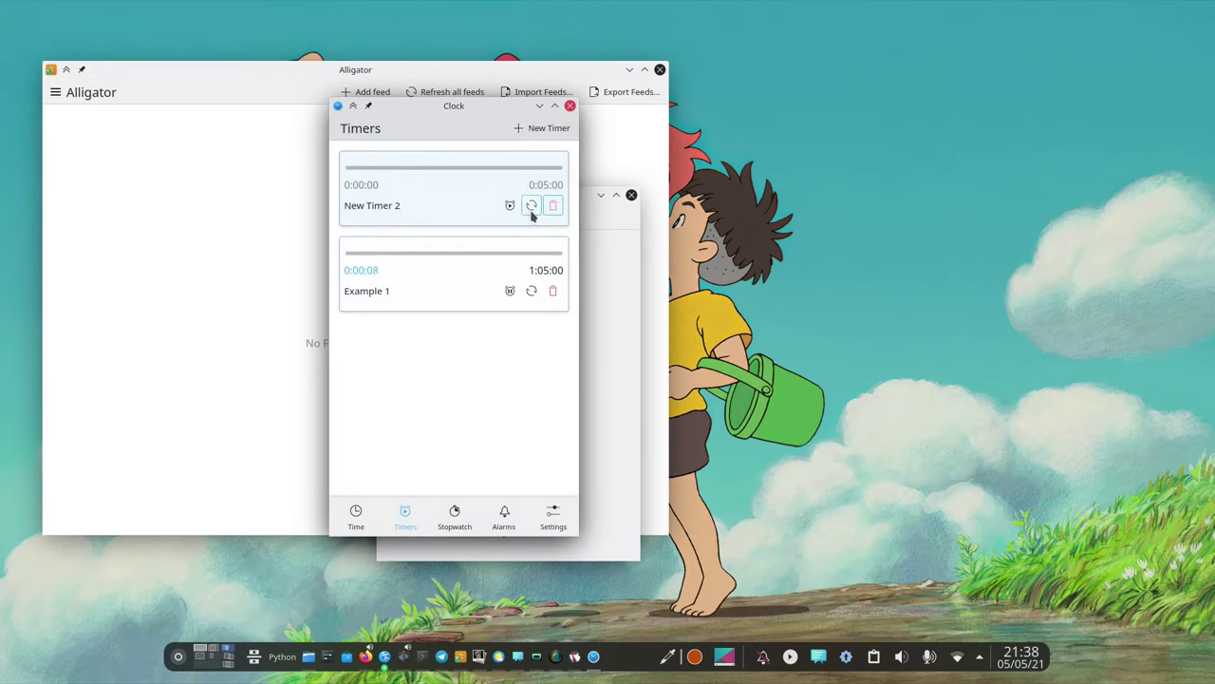
pyautogui.click(532, 292)
# Step: Start the stopwatch and widen the Clock window into its sidebar layout
pyautogui.click(454, 514)
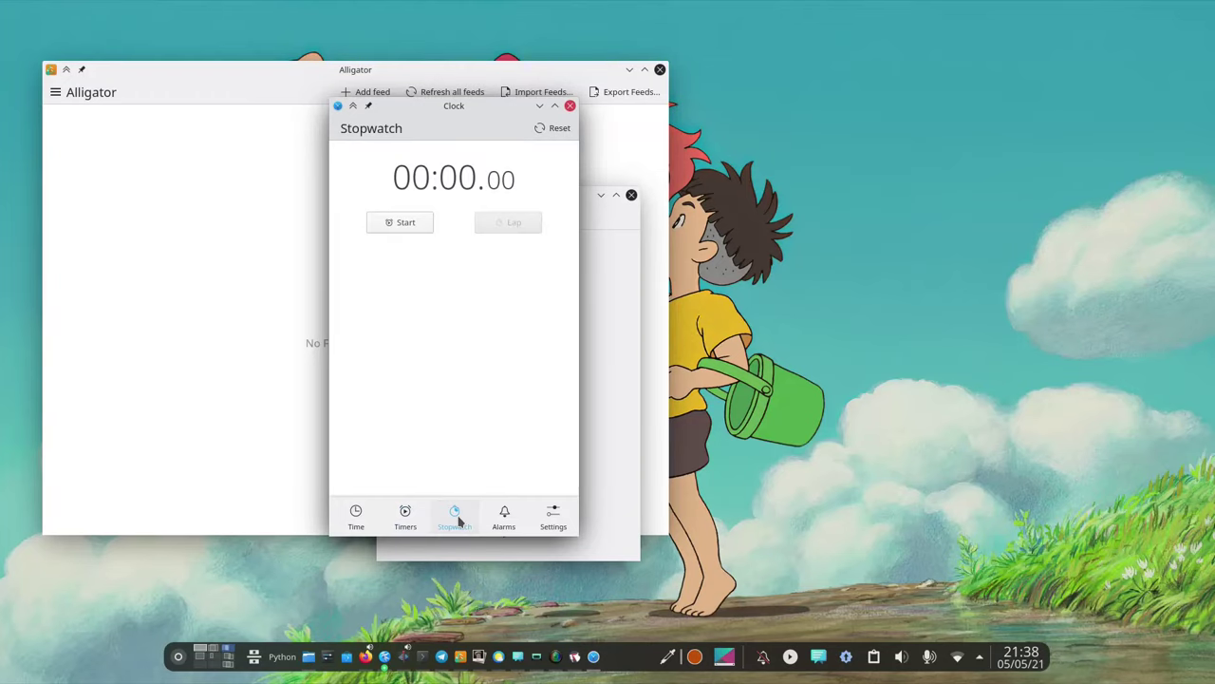
pyautogui.click(402, 226)
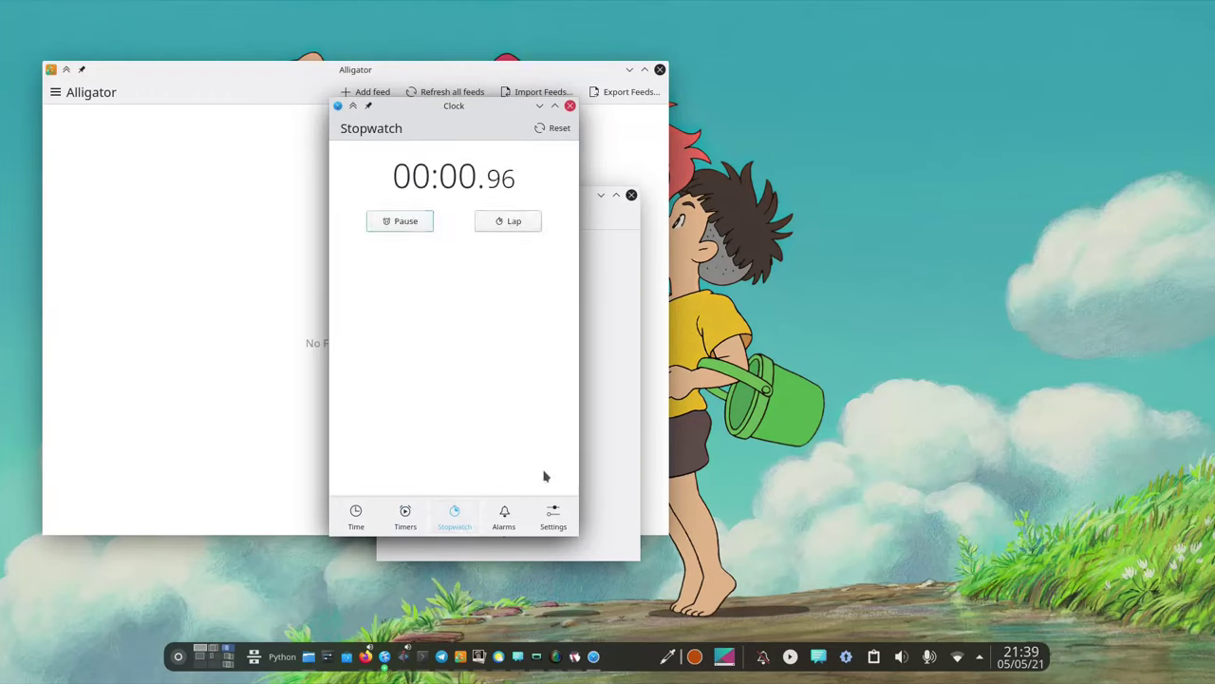
pyautogui.moveTo(551, 478); pyautogui.dragTo(931, 380)
pyautogui.moveTo(706, 112); pyautogui.dragTo(771, 91)
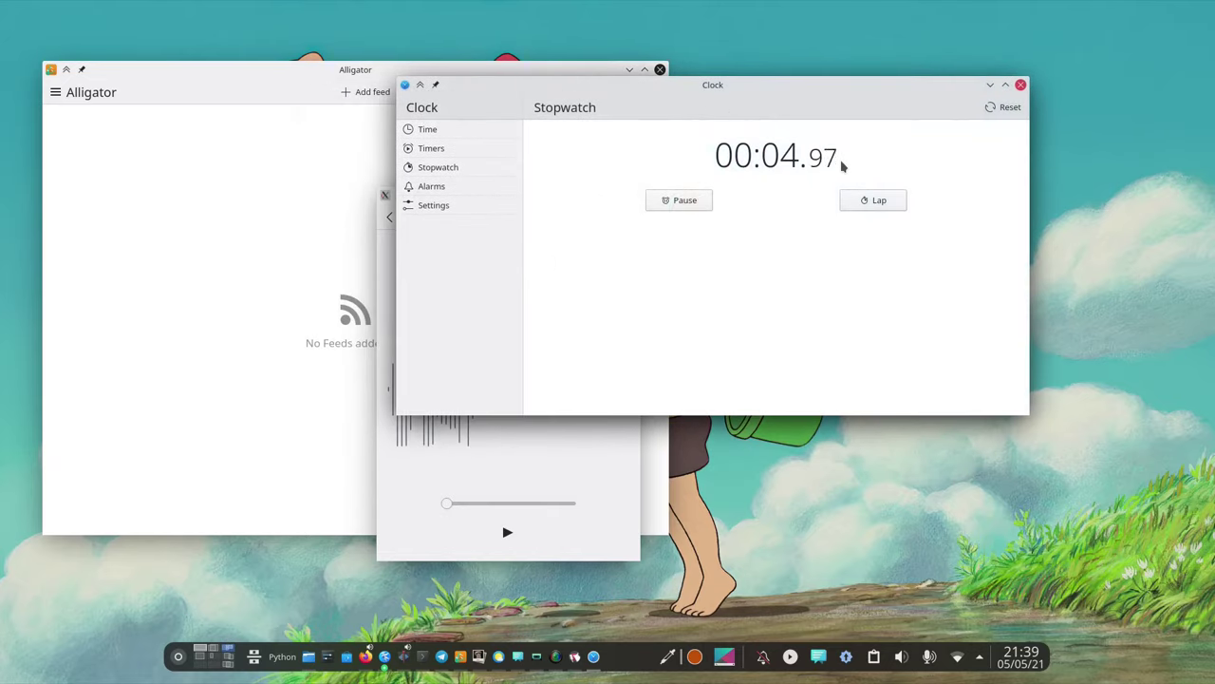
# Step: Record laps at 5.61, 6.97 and 10.69 seconds, then make Clock narrower and taller
pyautogui.click(866, 199)
pyautogui.click(866, 200)
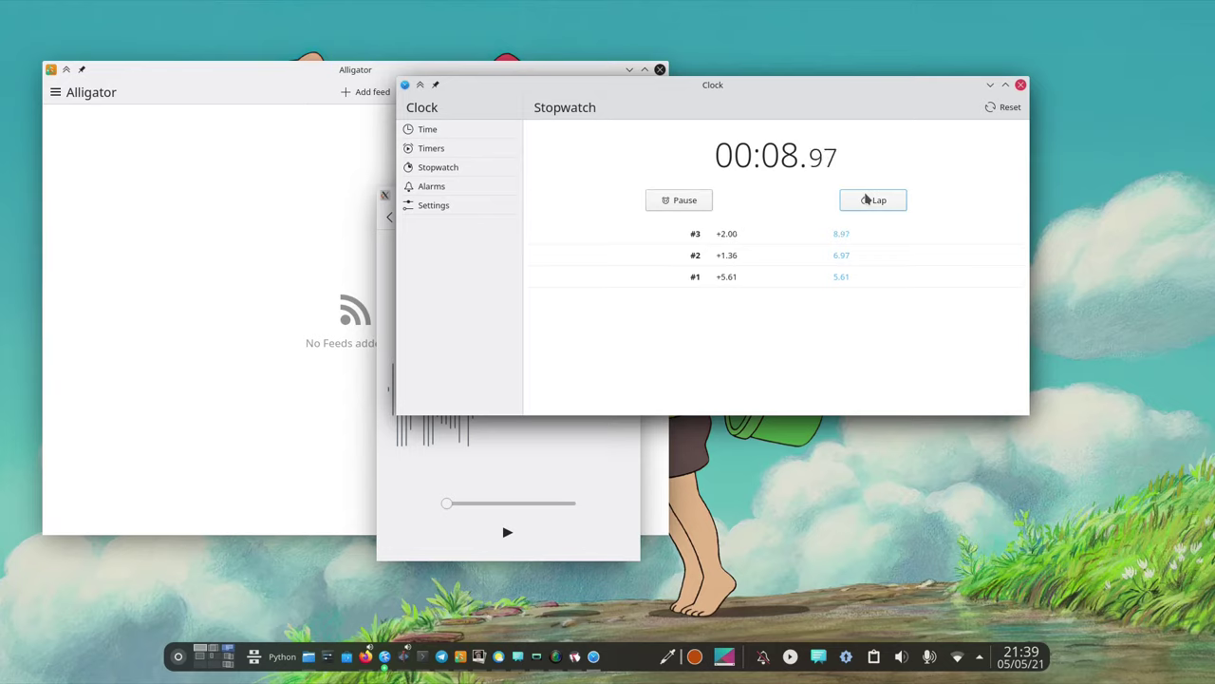
pyautogui.click(866, 199)
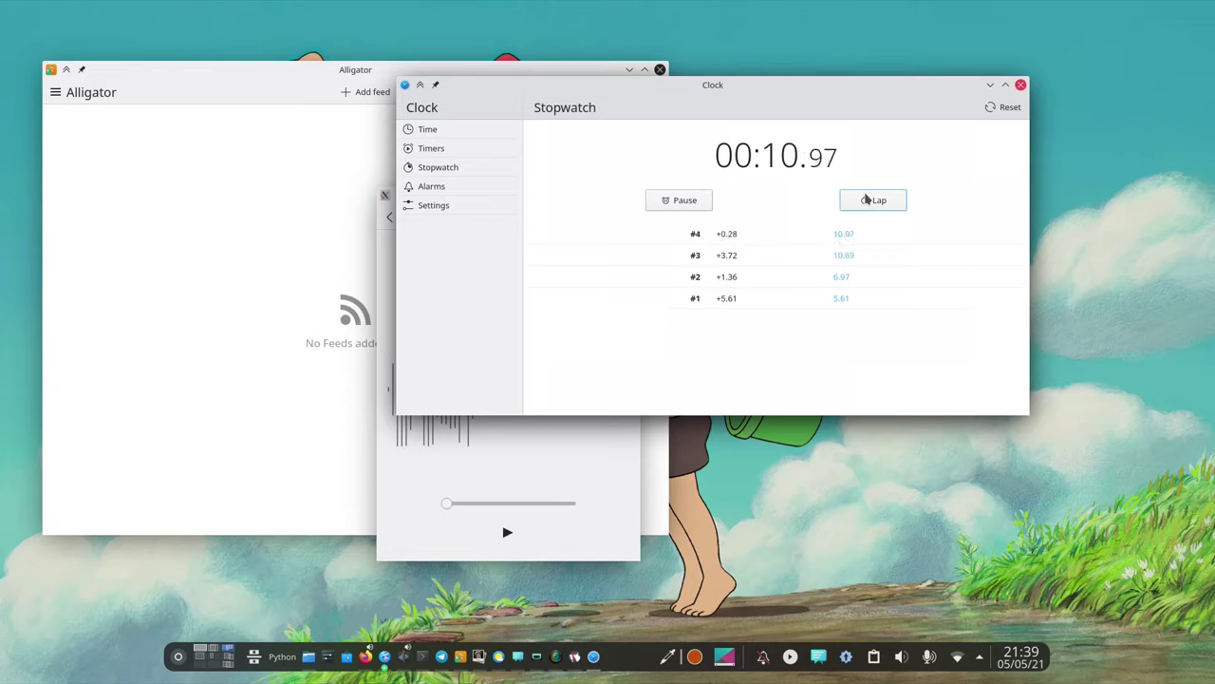
pyautogui.moveTo(1029, 415); pyautogui.dragTo(932, 513)
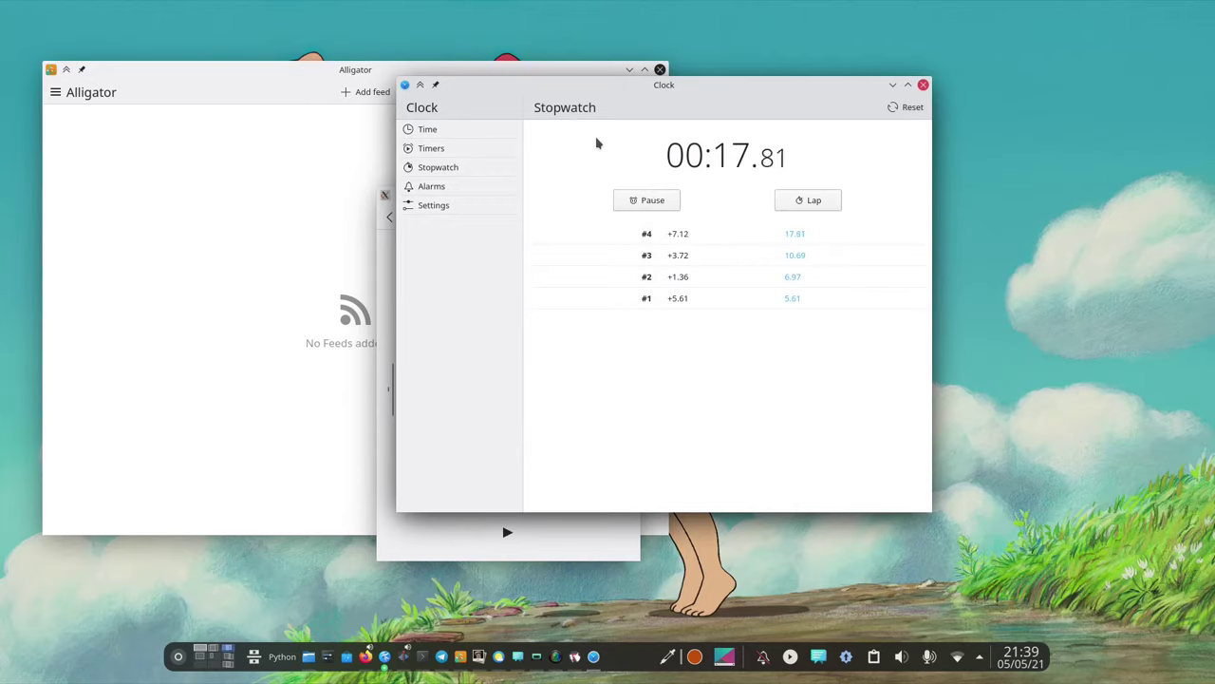
pyautogui.press('super')
# Step: Launch System Monitor via a 'syste' search, edit Overview and open Network Rates settings
pyautogui.write('syste')
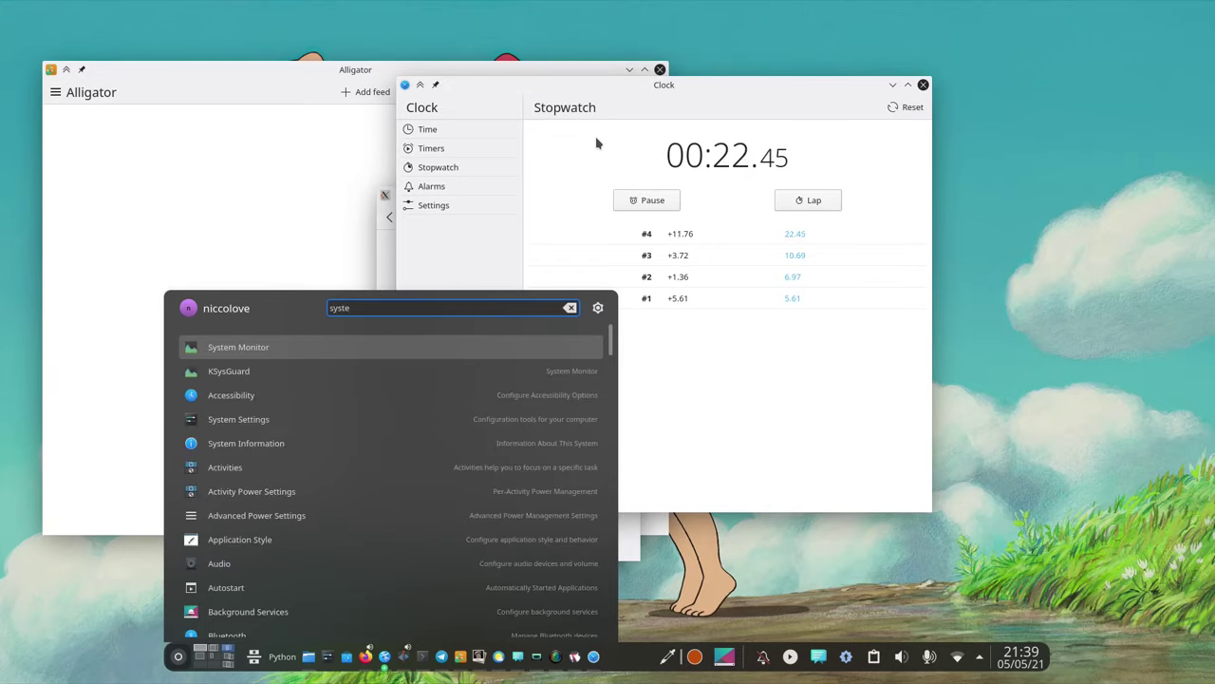
pyautogui.press('Escape')
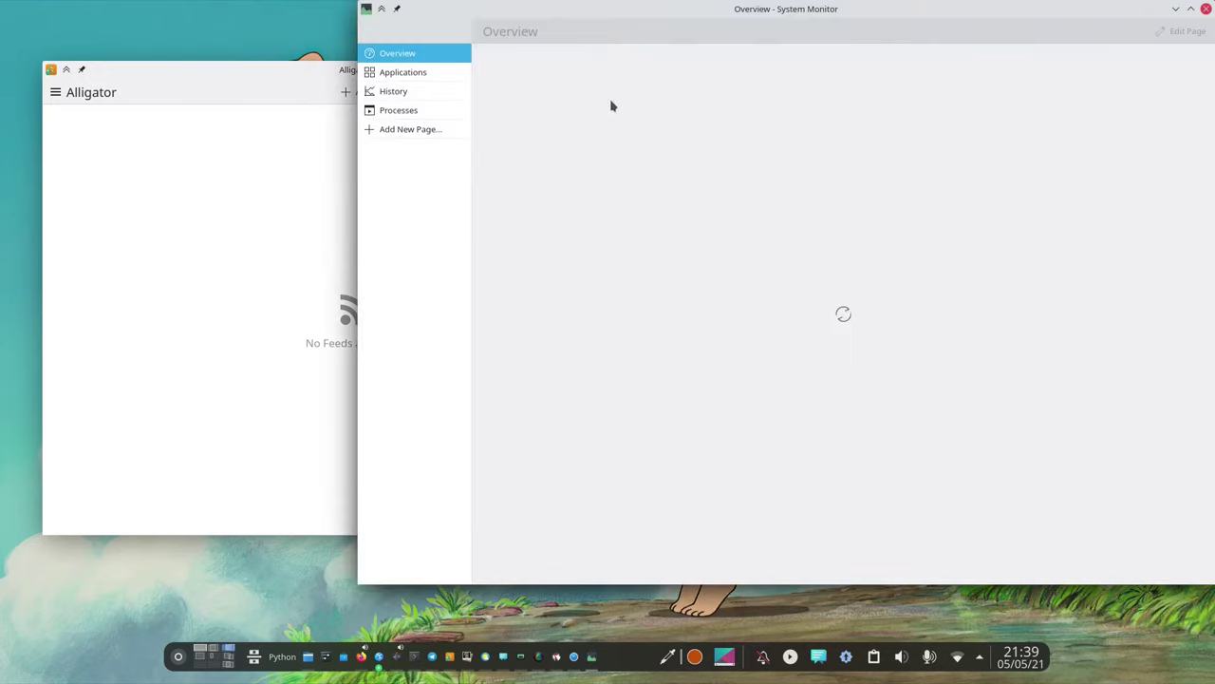
pyautogui.moveTo(666, 24); pyautogui.dragTo(591, 144)
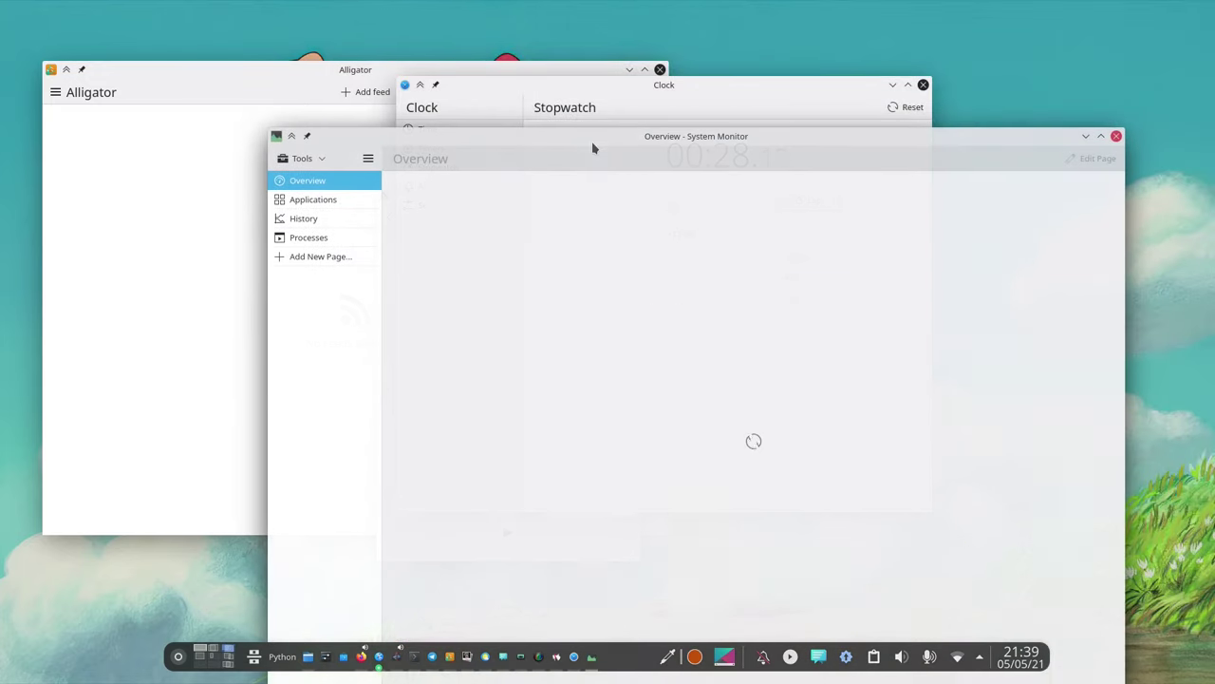
pyautogui.click(585, 85)
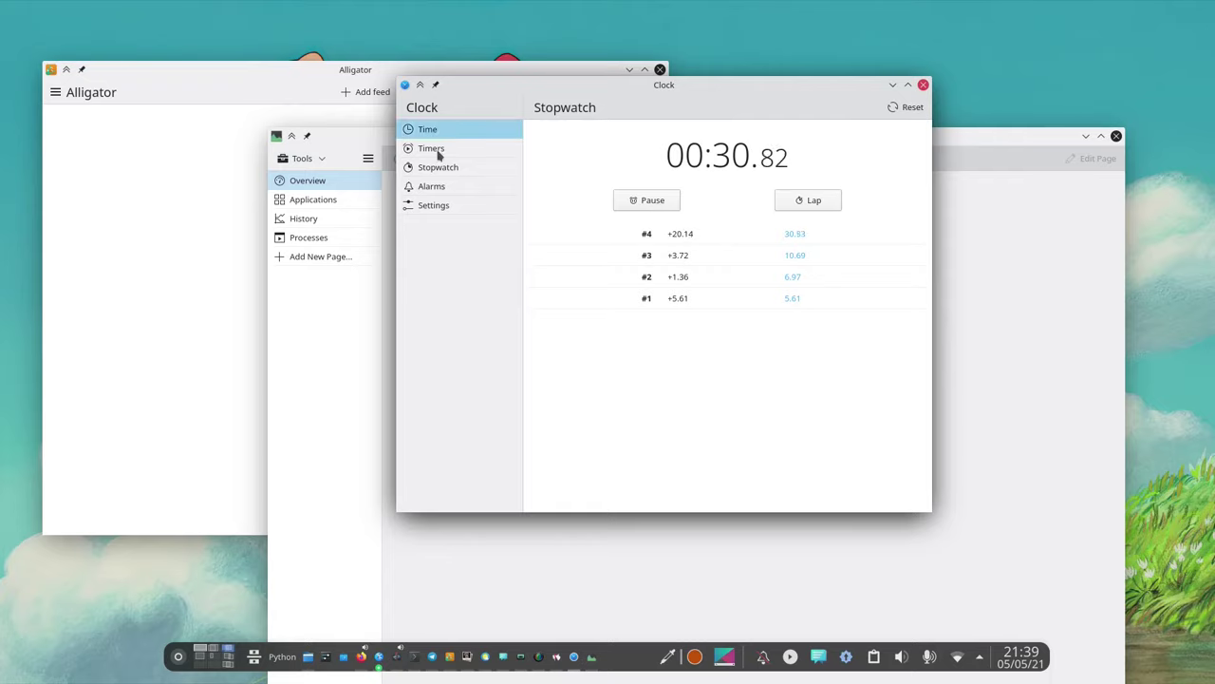
pyautogui.click(321, 344)
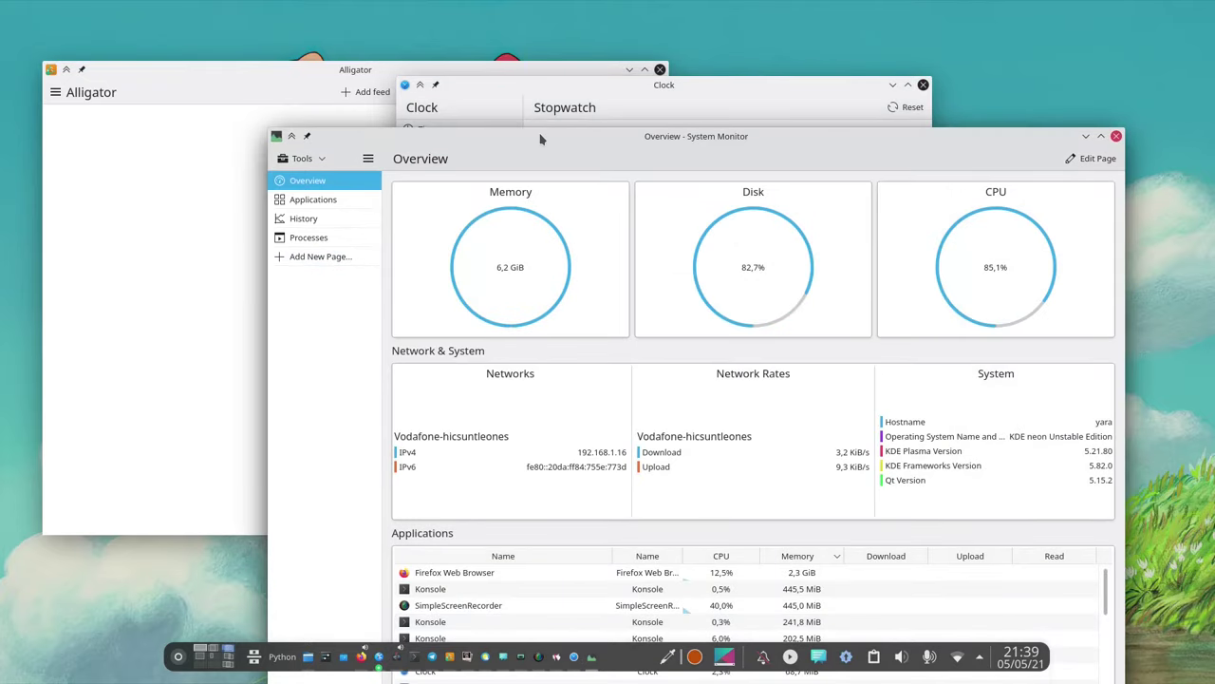
pyautogui.moveTo(540, 142); pyautogui.dragTo(478, 58)
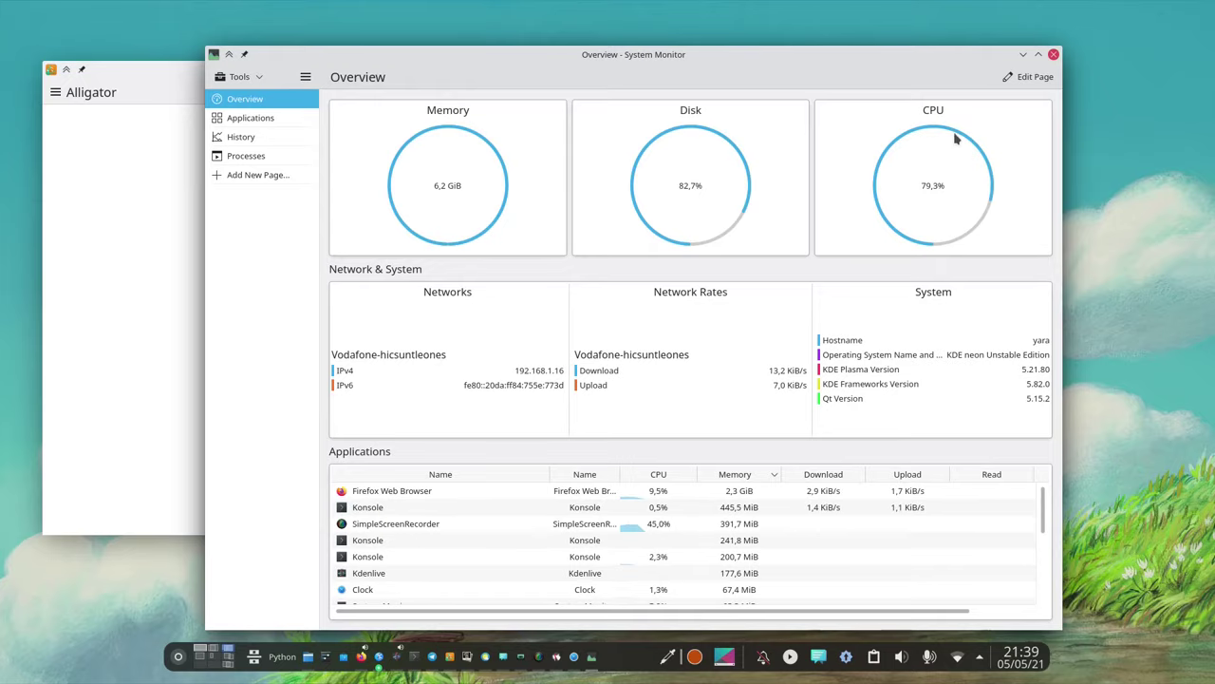
pyautogui.click(1021, 77)
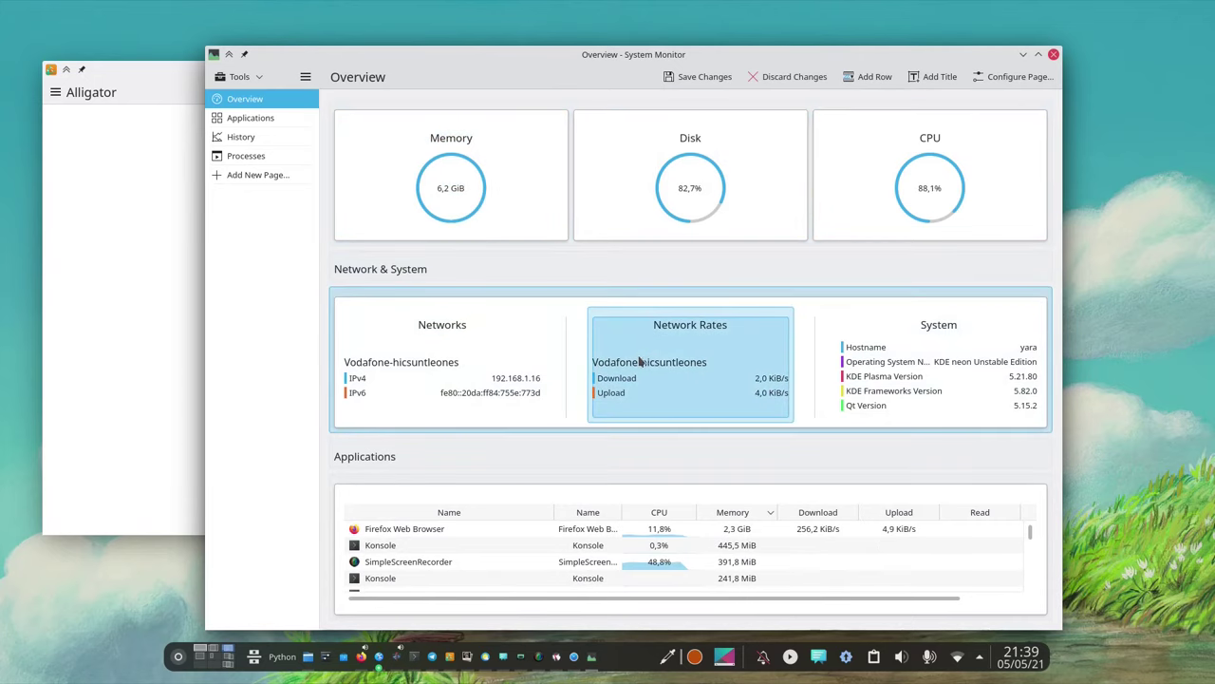
pyautogui.click(724, 312)
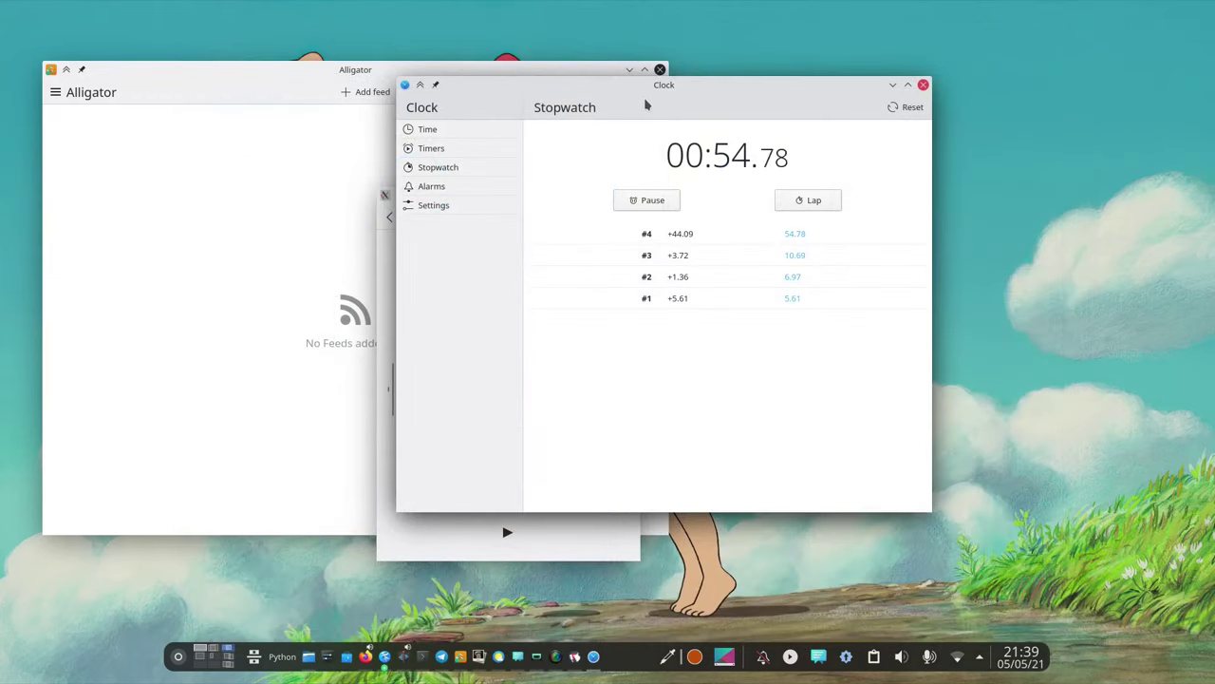
# Step: Show Clock's alarm settings (volume 100, 1-minute silence, 5-minute snooze), then raise Alligator
pyautogui.moveTo(647, 89); pyautogui.dragTo(893, 102)
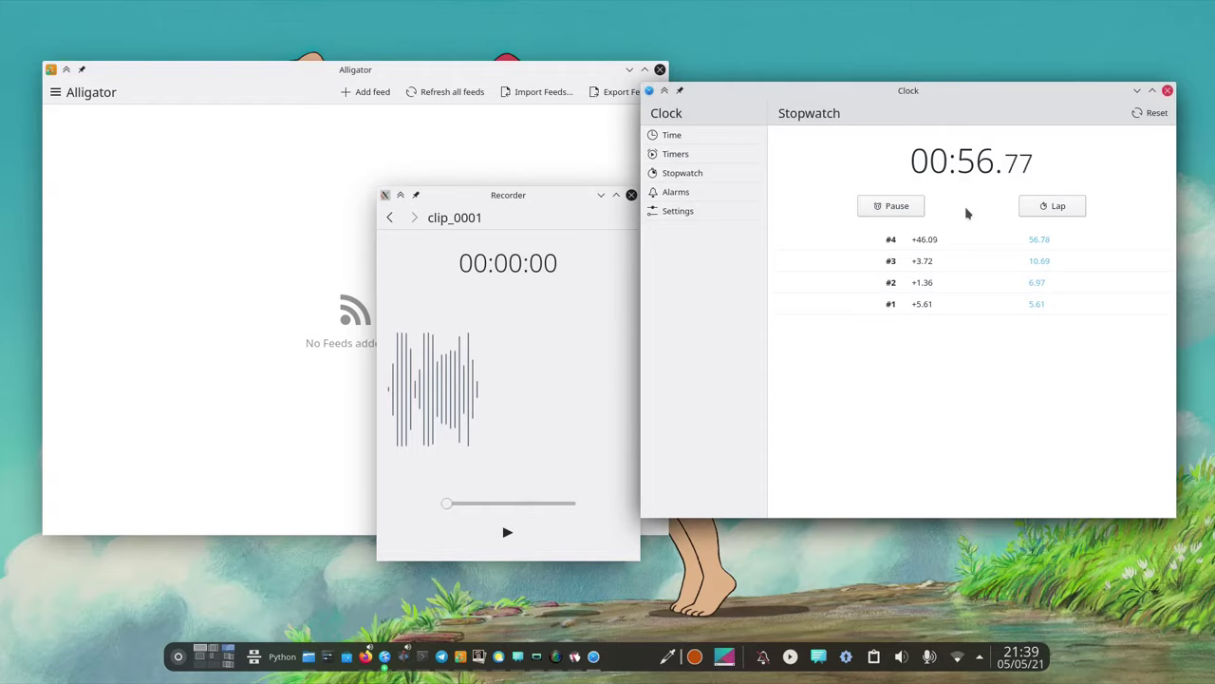
pyautogui.click(697, 194)
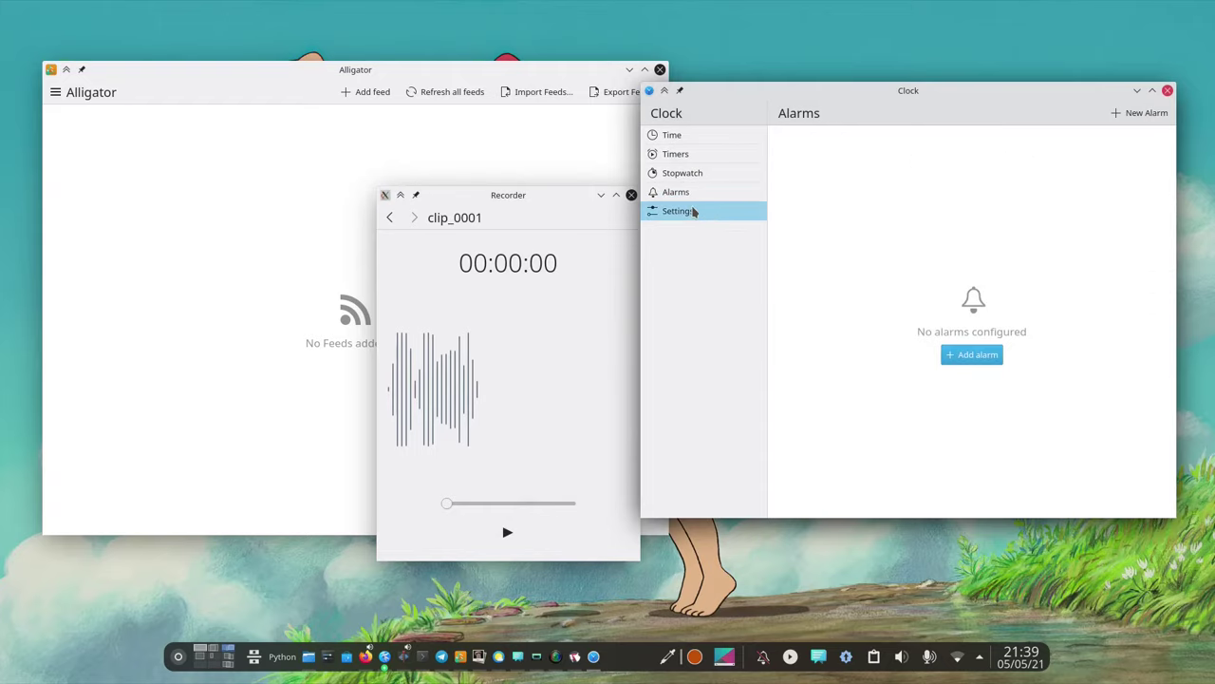
pyautogui.click(694, 210)
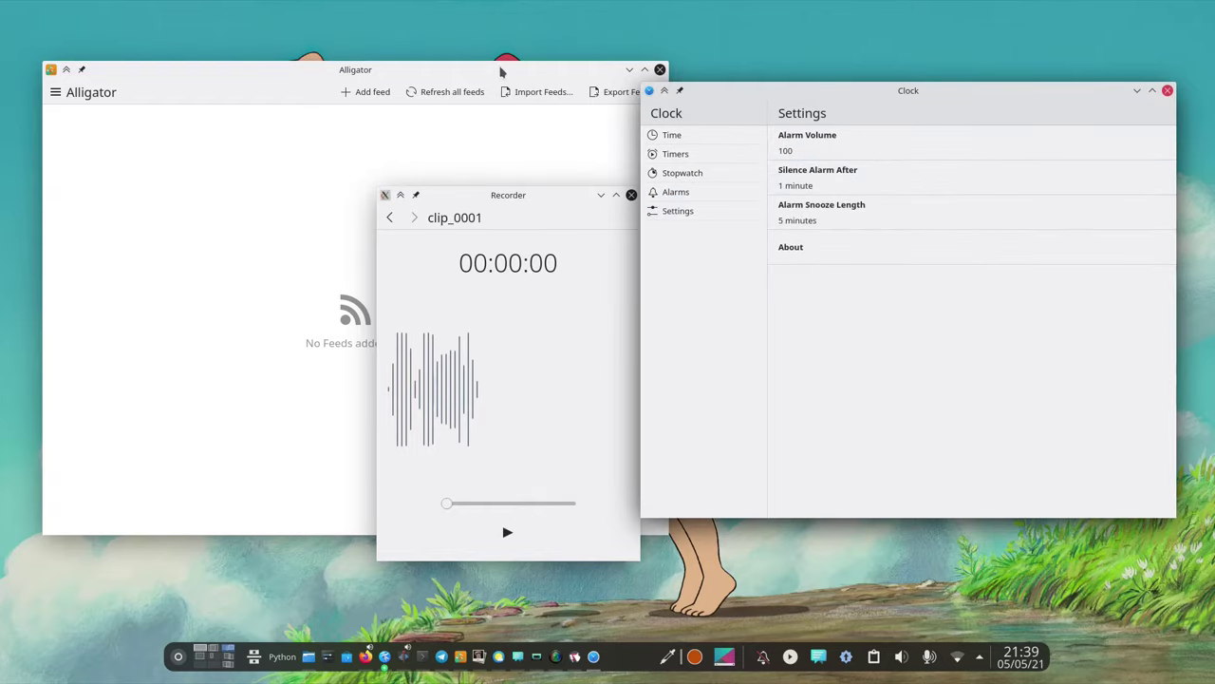
pyautogui.moveTo(503, 72); pyautogui.dragTo(662, 61)
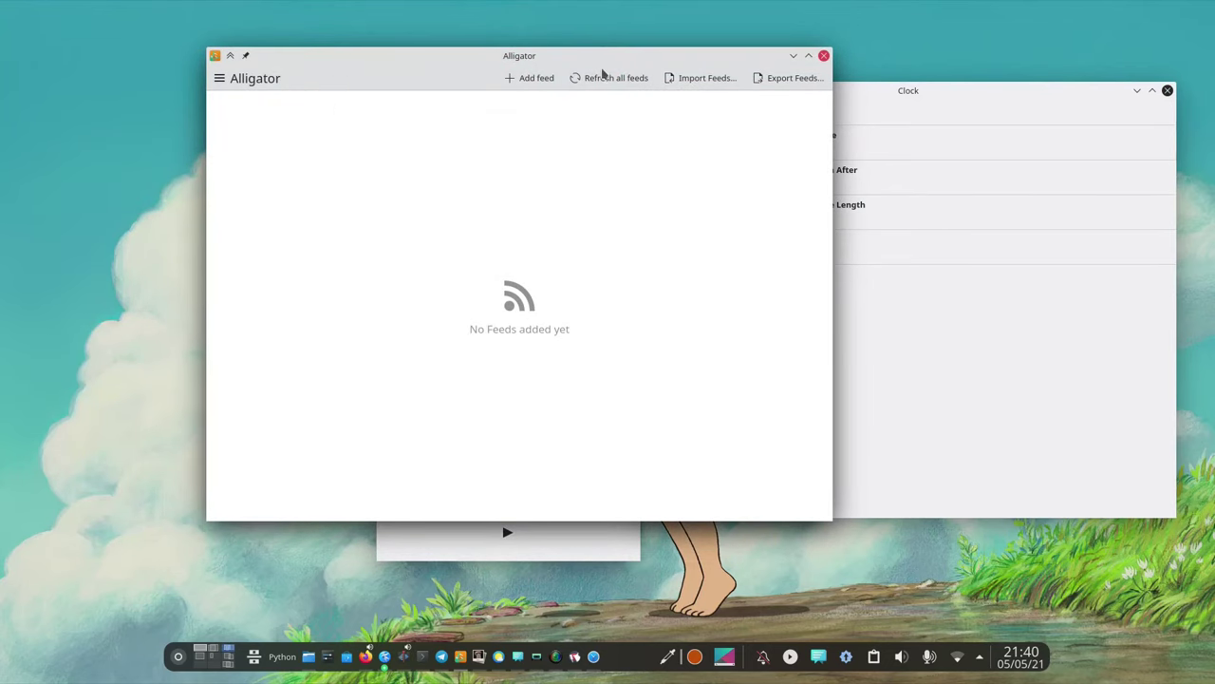
# Step: Add the planet.kde.org atom feed, refresh all feeds and view Planet KDE's details
pyautogui.click(543, 78)
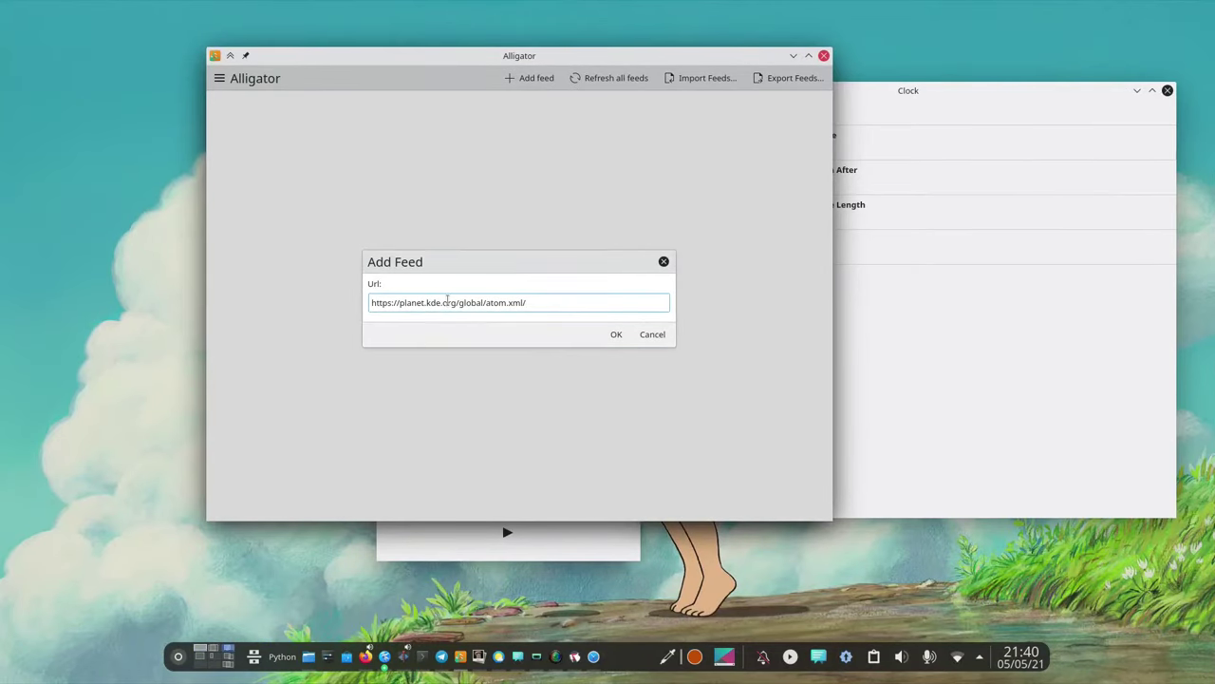
pyautogui.click(617, 335)
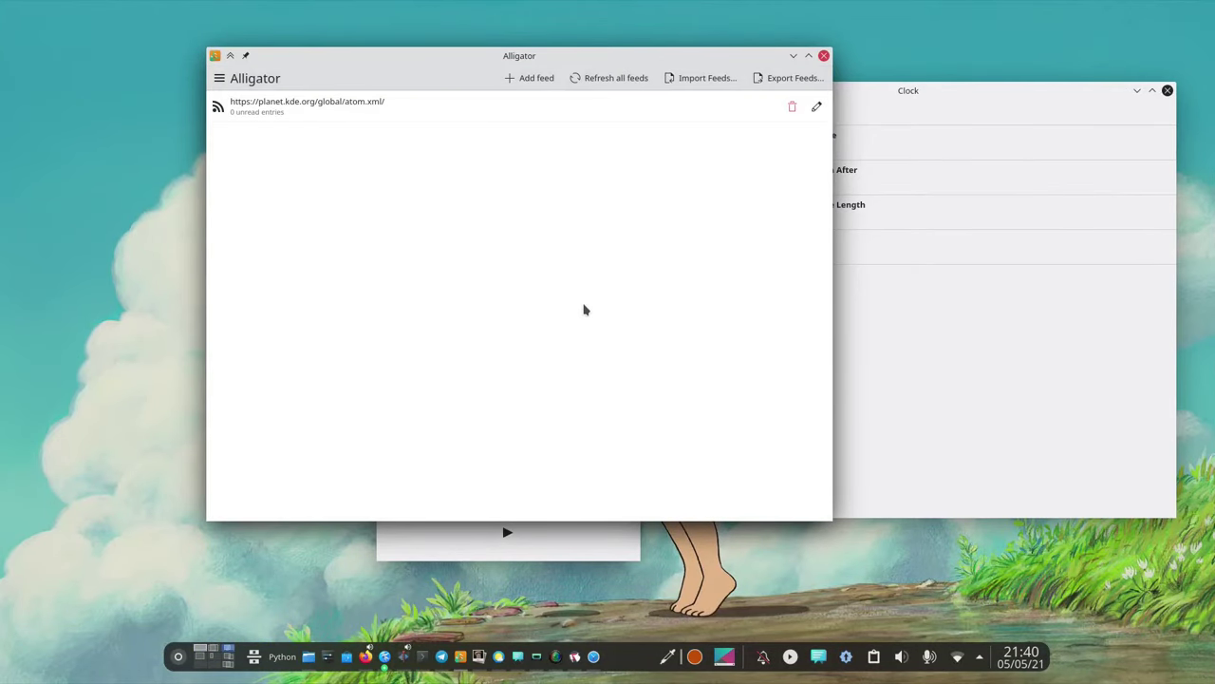
pyautogui.click(253, 114)
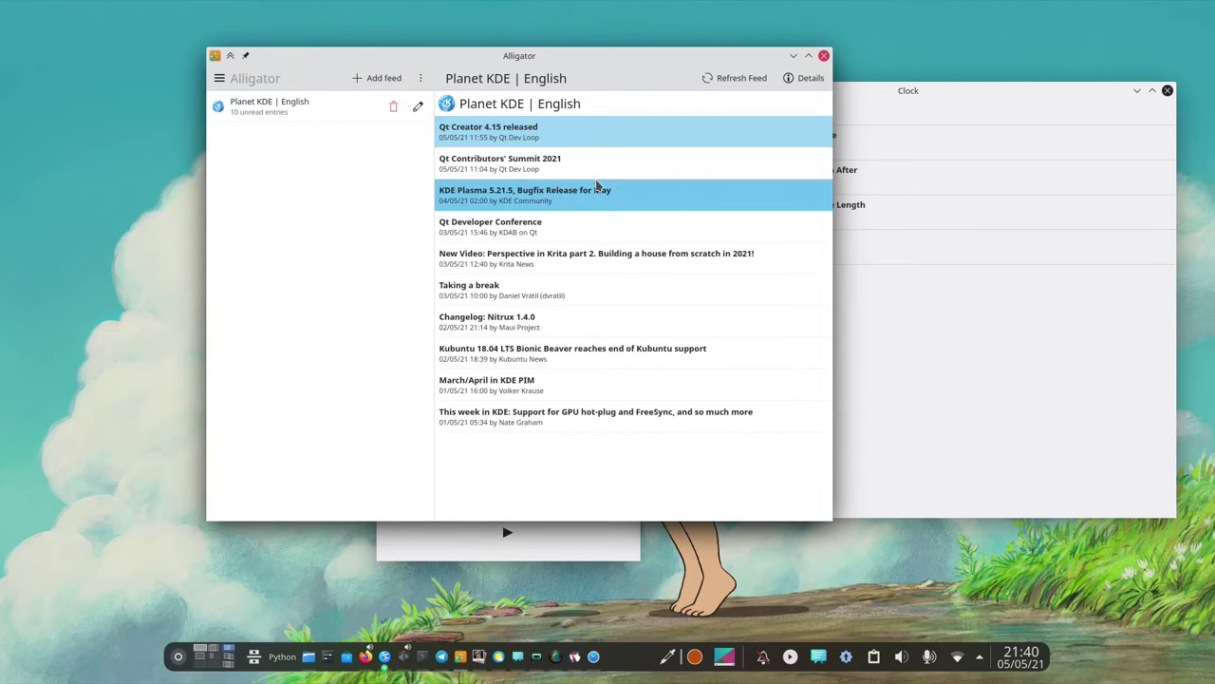
pyautogui.click(421, 80)
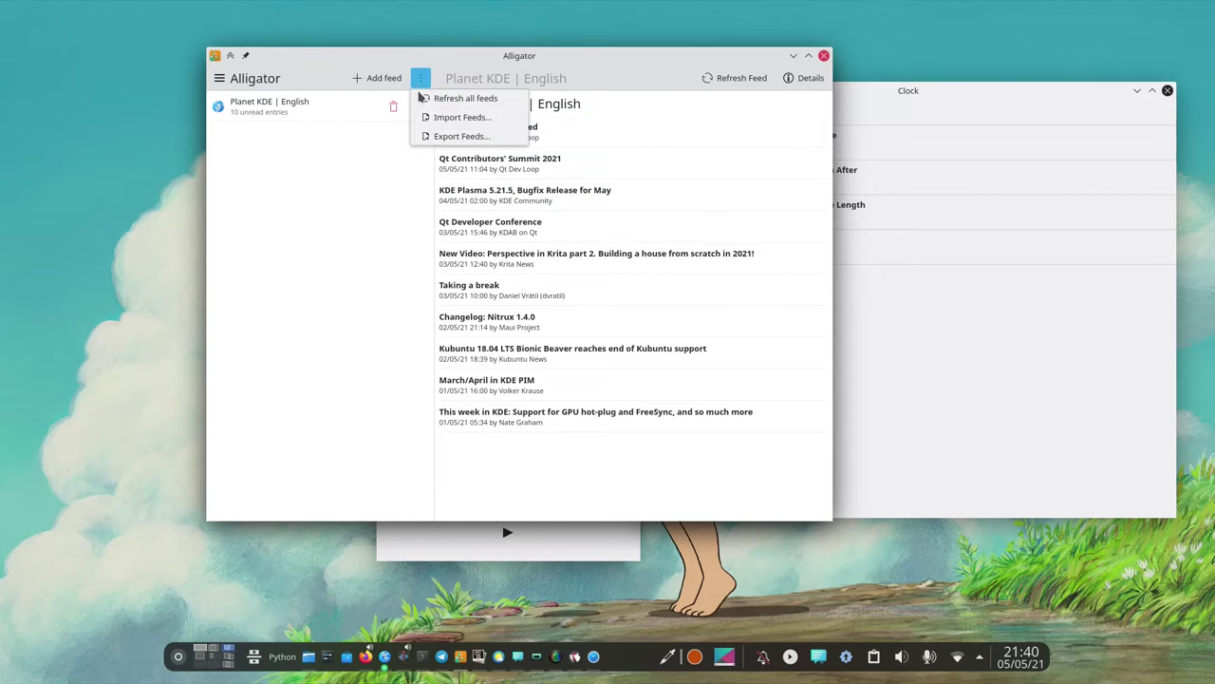
pyautogui.click(441, 98)
pyautogui.click(803, 79)
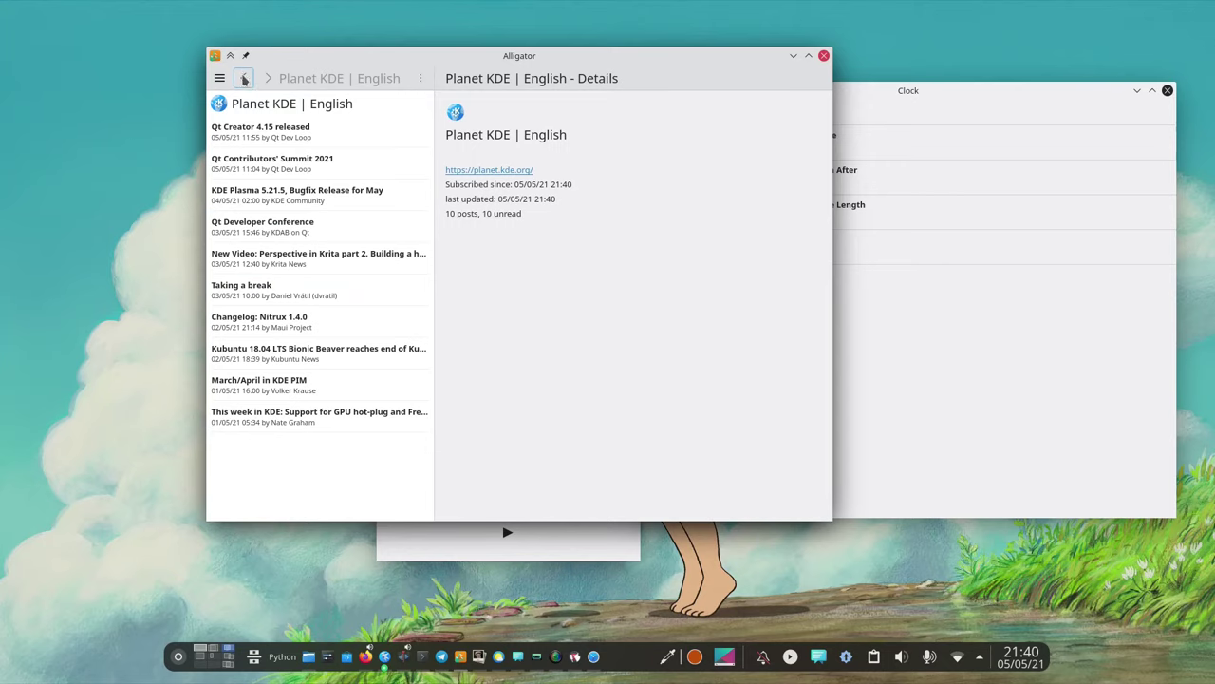
pyautogui.click(244, 80)
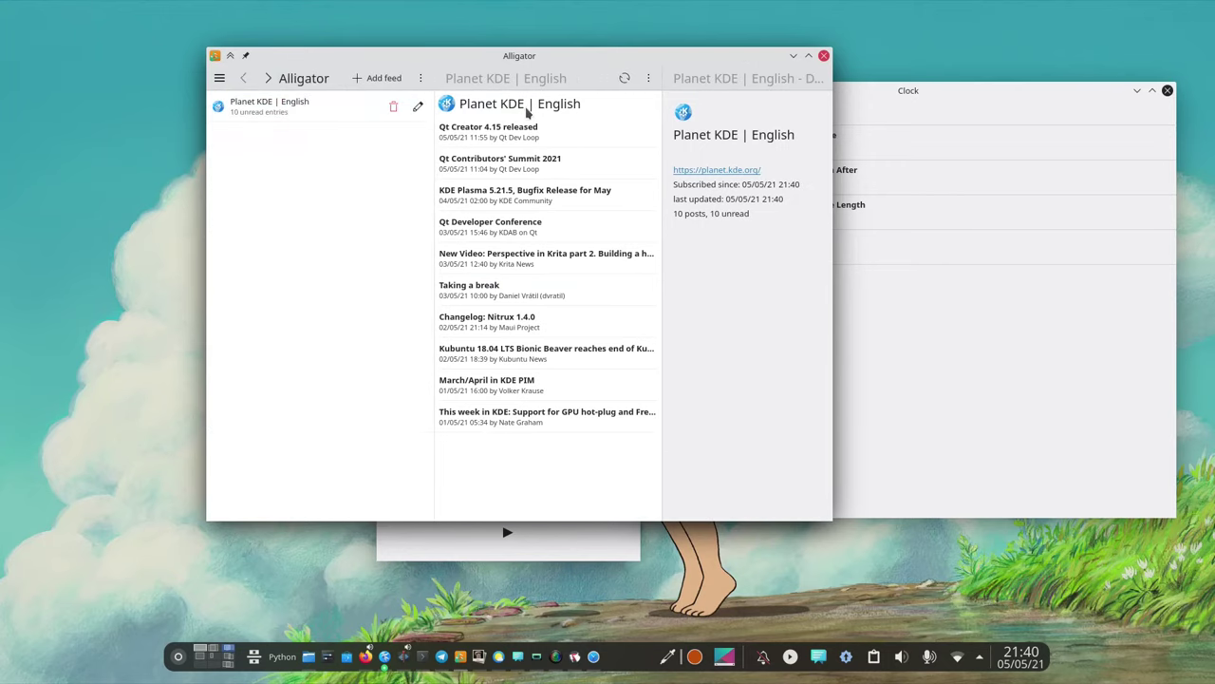
# Step: Browse Planet KDE articles and open 'KDE Plasma 5.21.5, Bugfix Release' in the browser
pyautogui.click(525, 127)
pyautogui.click(369, 160)
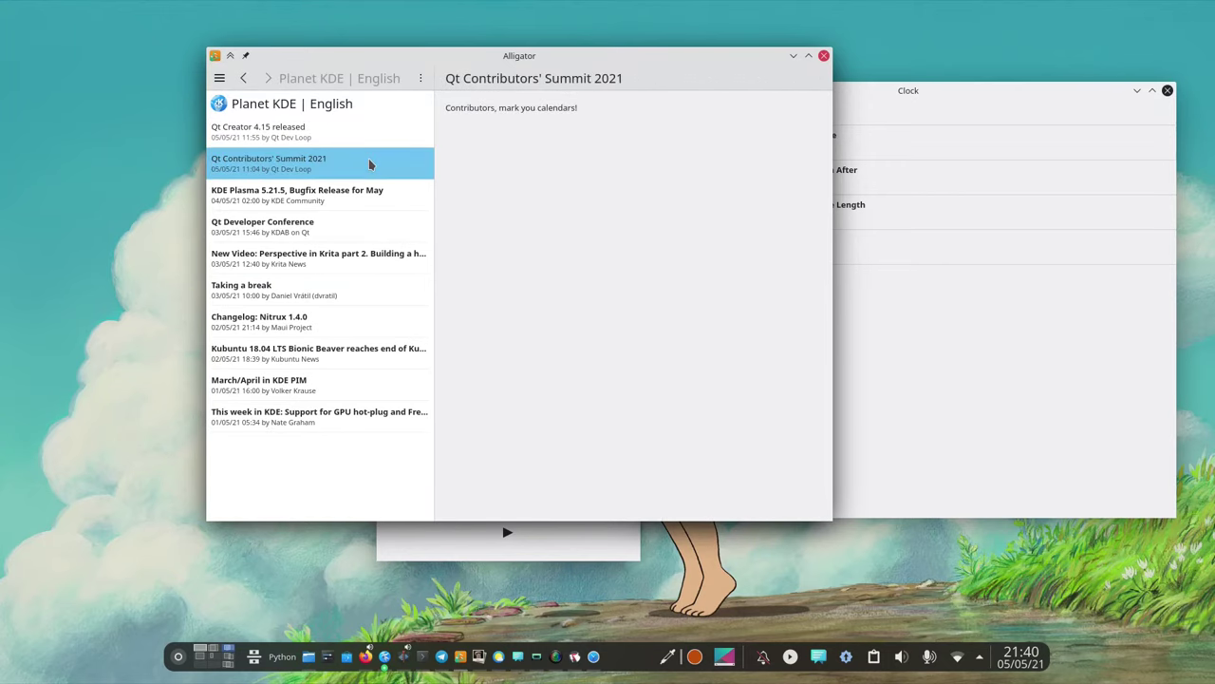
pyautogui.click(351, 207)
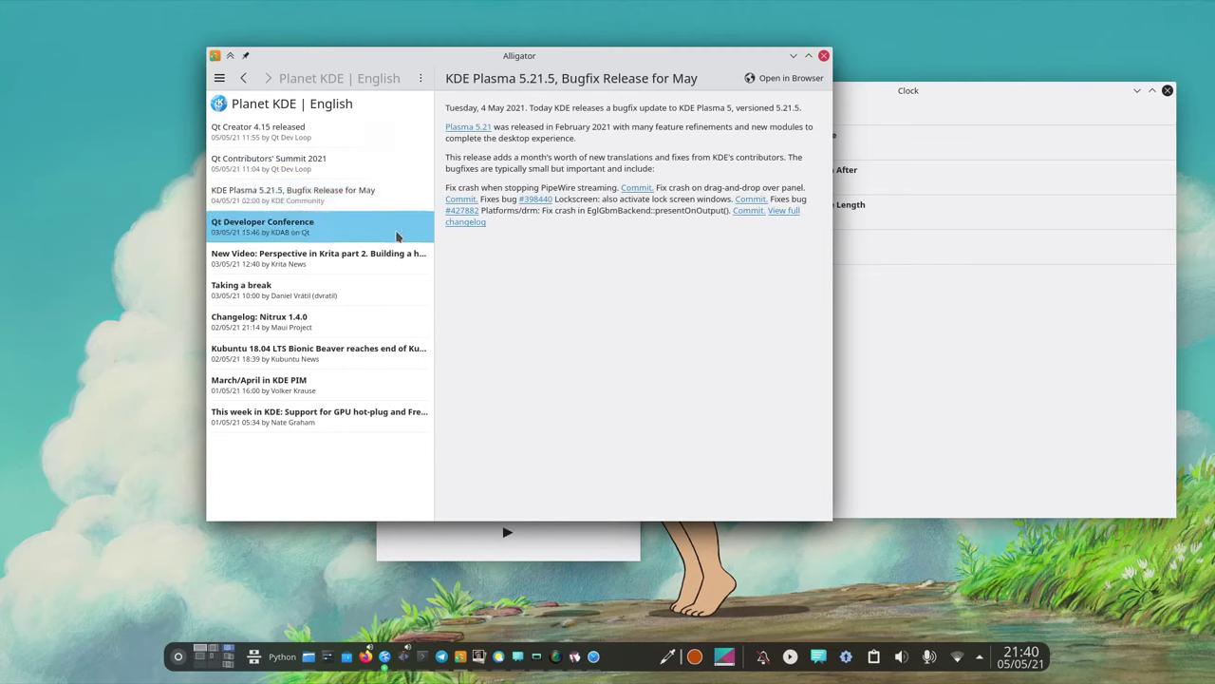
pyautogui.click(342, 261)
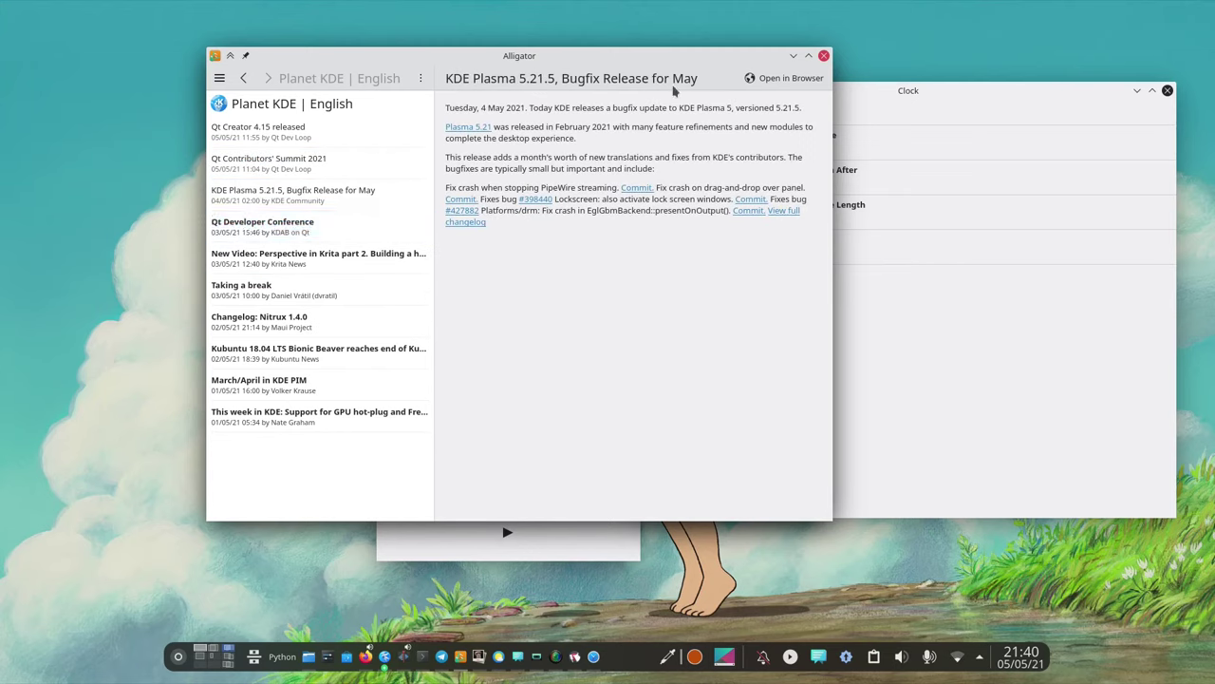
pyautogui.click(749, 80)
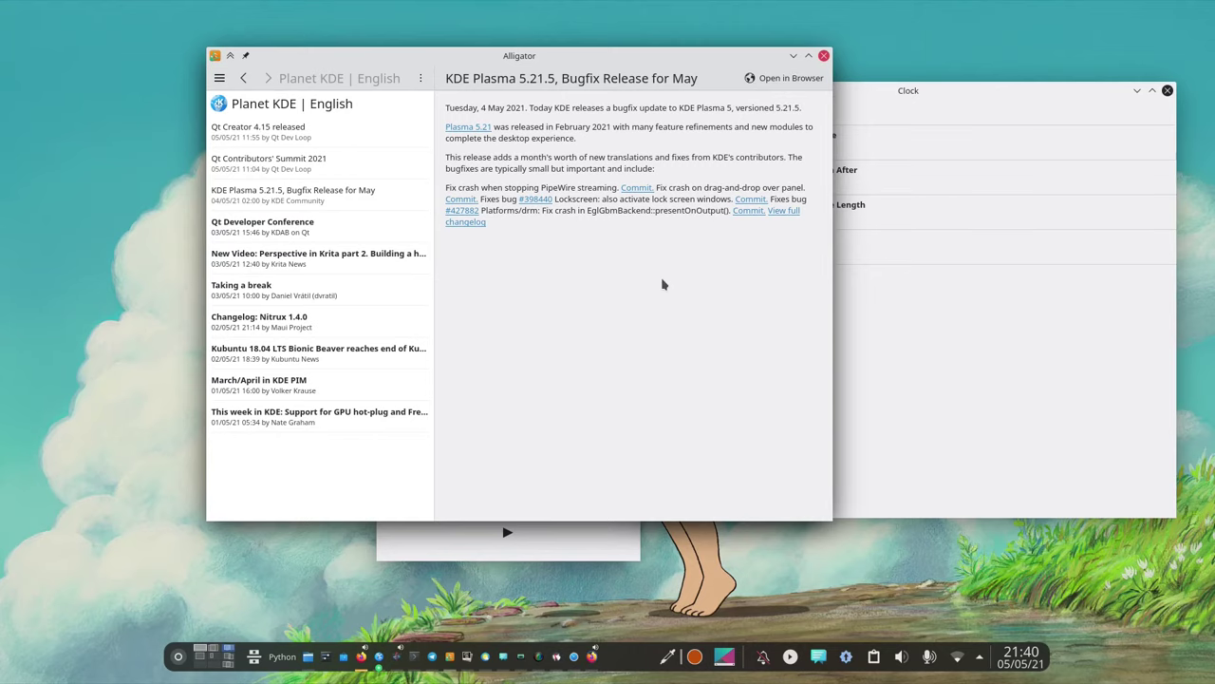
# Step: Close Alligator, Recorder and Clock, then move Koko and Weather windows up-left
pyautogui.click(824, 57)
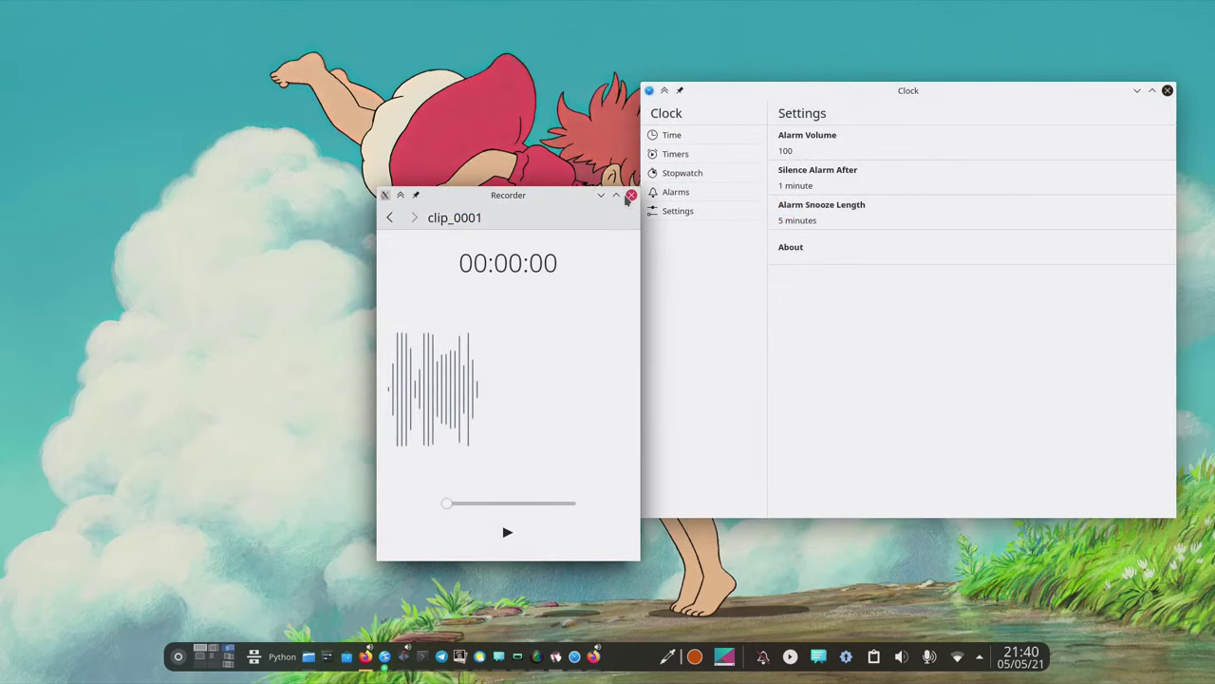
pyautogui.click(631, 195)
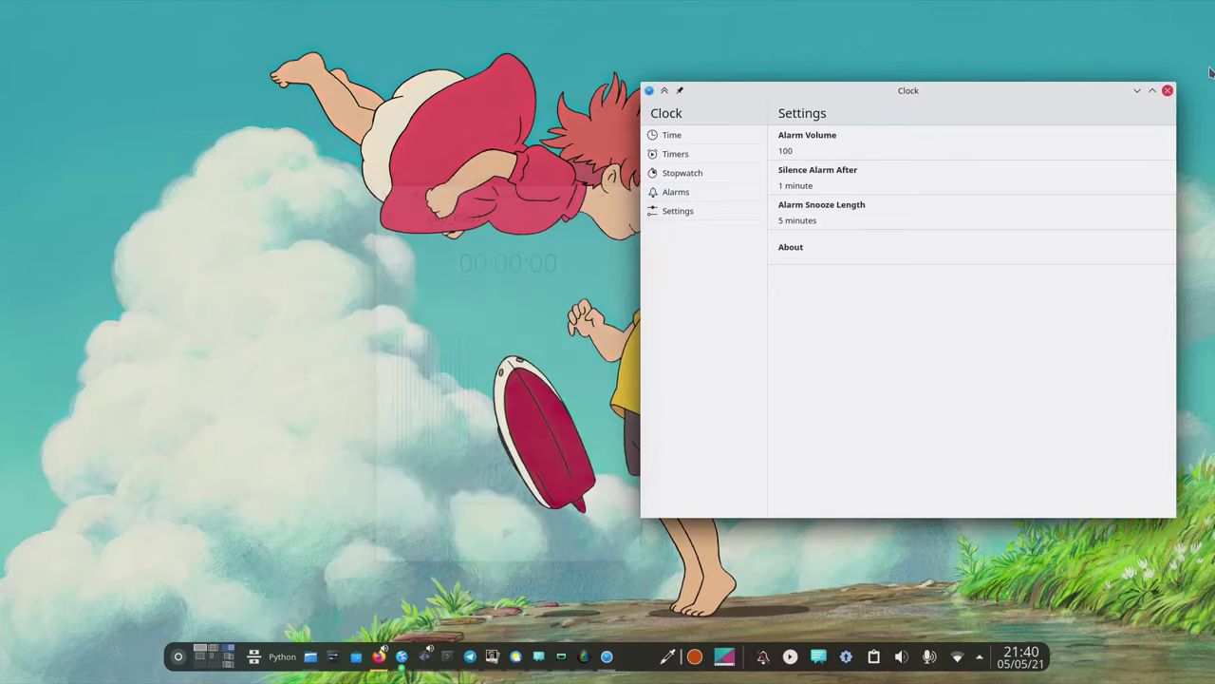
pyautogui.click(1168, 90)
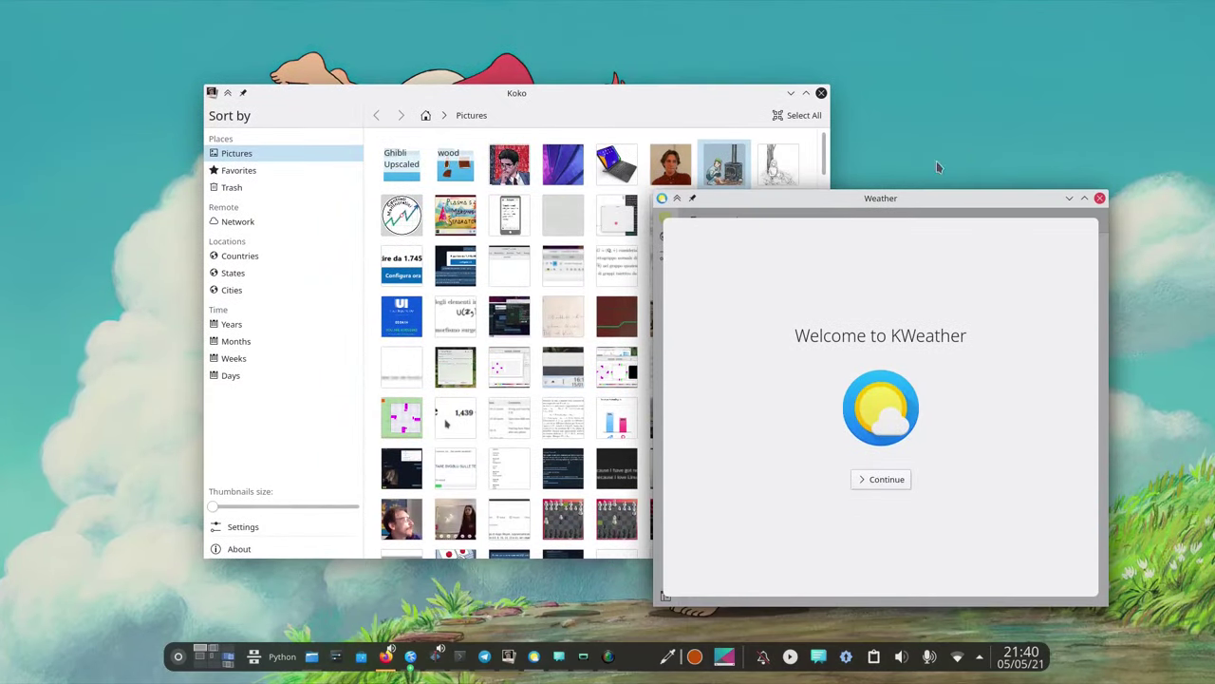
pyautogui.moveTo(653, 100); pyautogui.dragTo(578, 76)
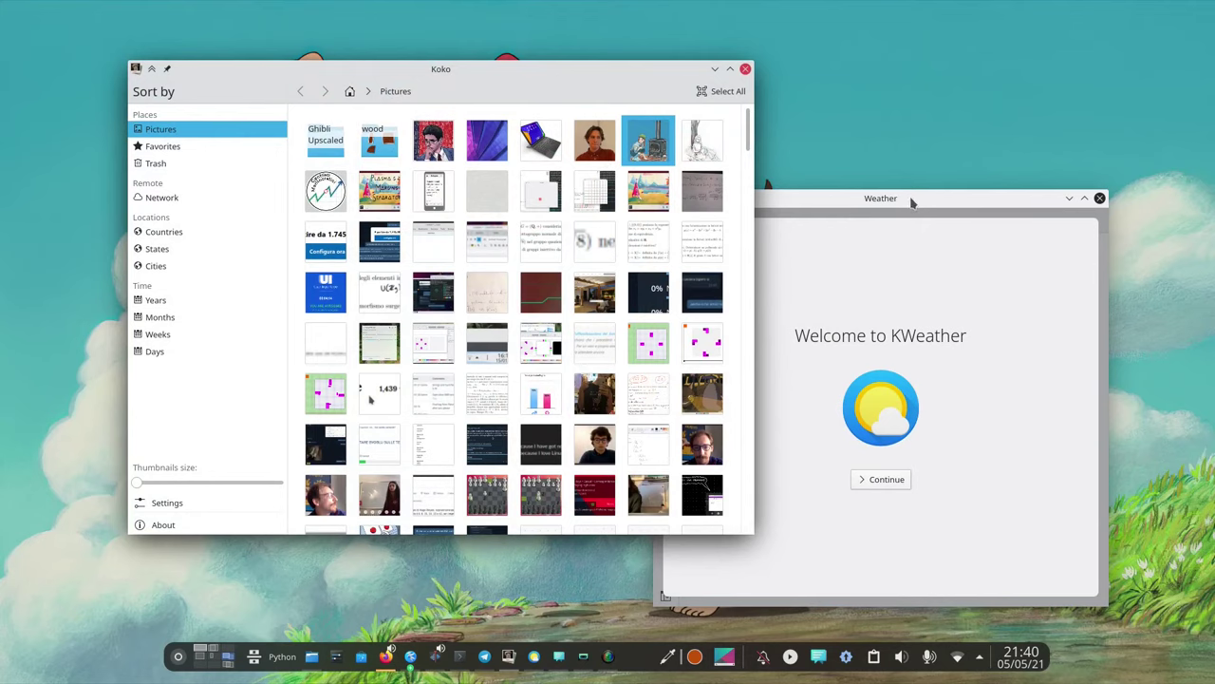
pyautogui.moveTo(898, 197); pyautogui.dragTo(598, 107)
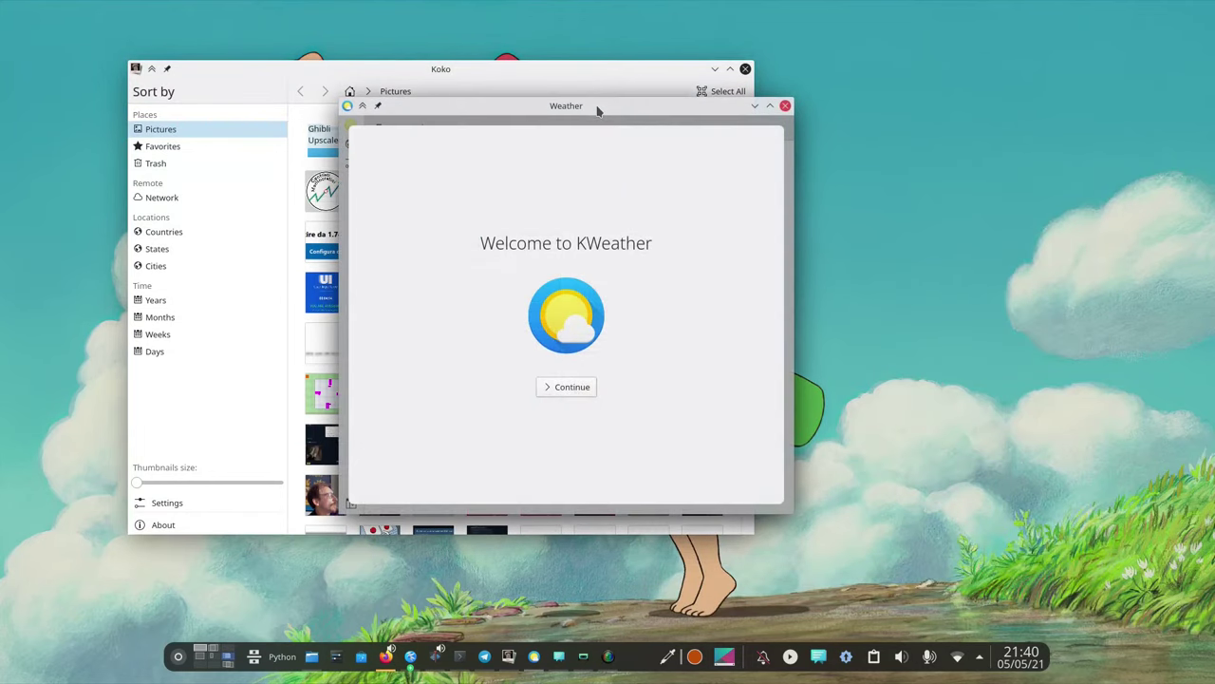
# Step: Pass KWeather's welcome page, try the Flat theme, then keep Dynamic
pyautogui.click(582, 385)
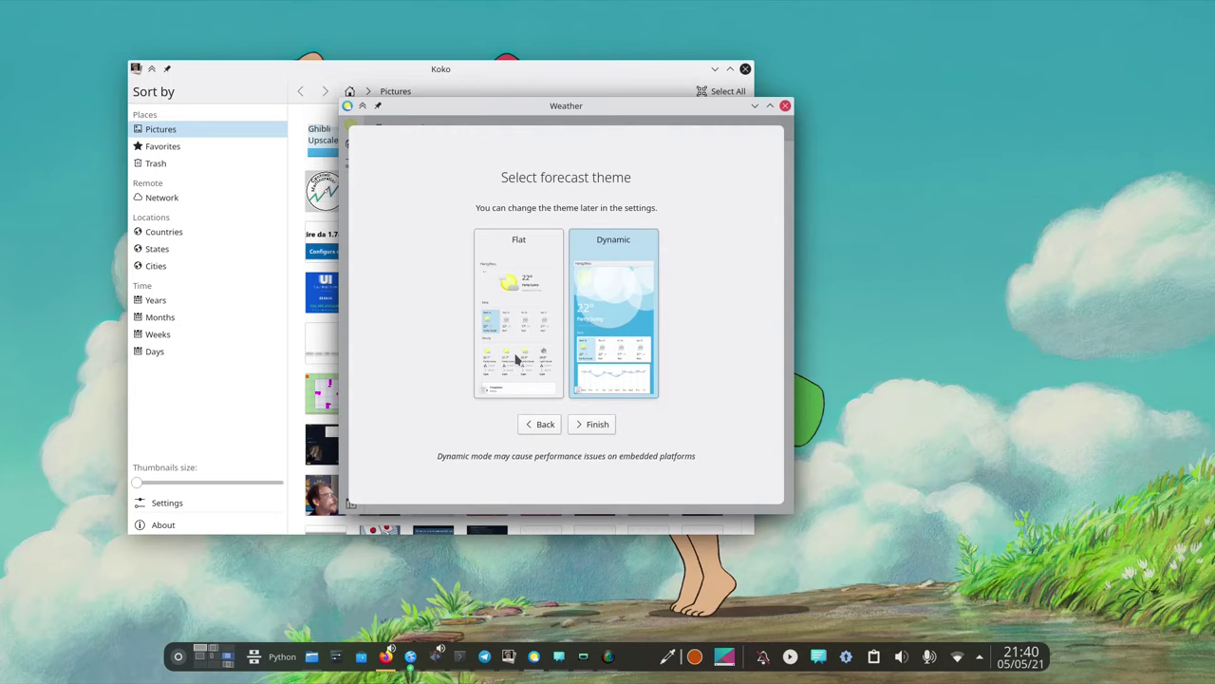
pyautogui.click(516, 250)
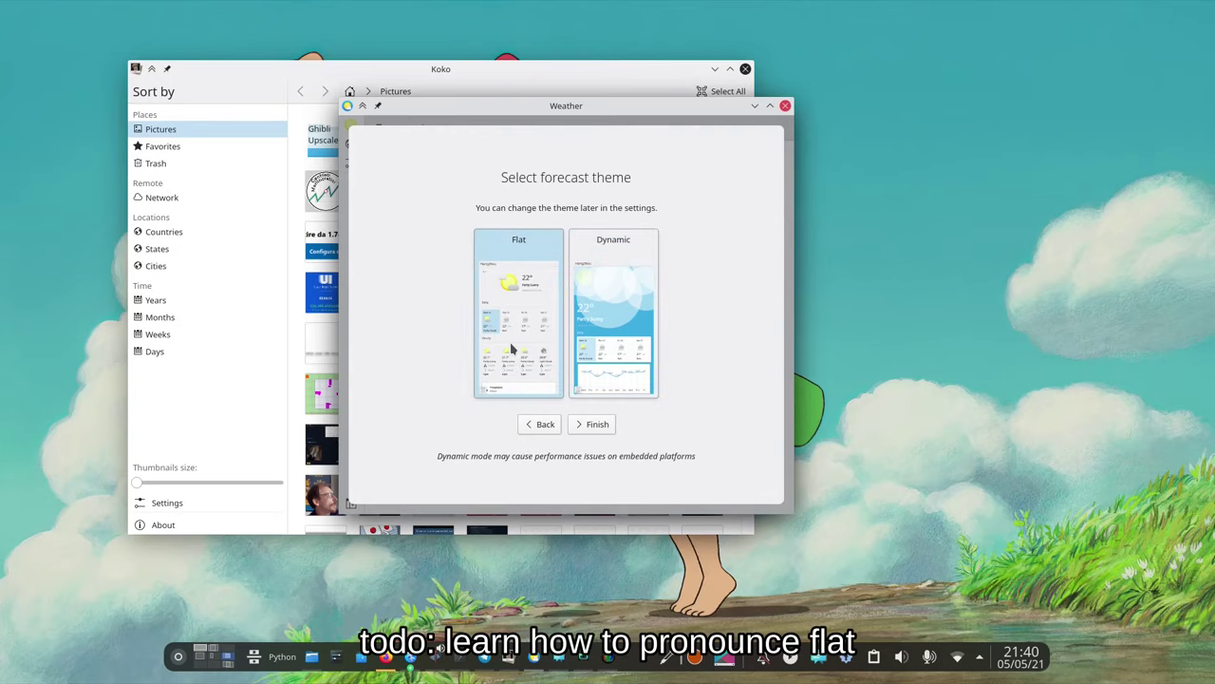
pyautogui.click(614, 259)
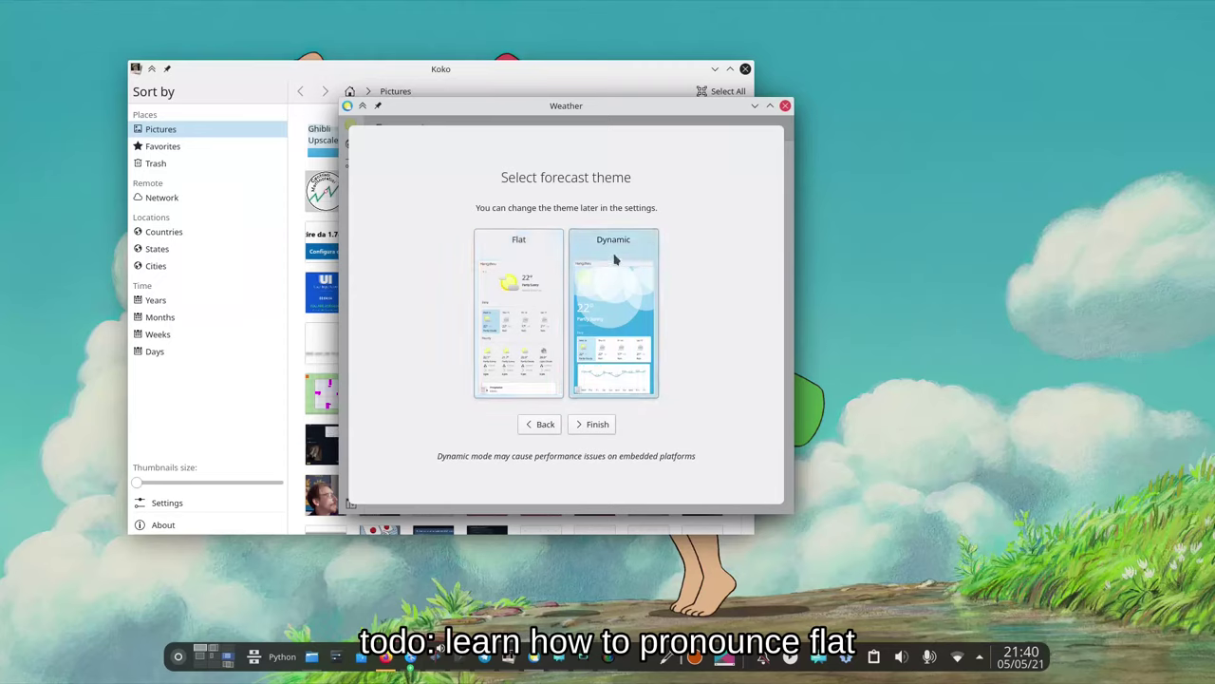
# Step: Finish setup, add the current location Punta Vagno, and toggle the sidebar labels
pyautogui.click(599, 423)
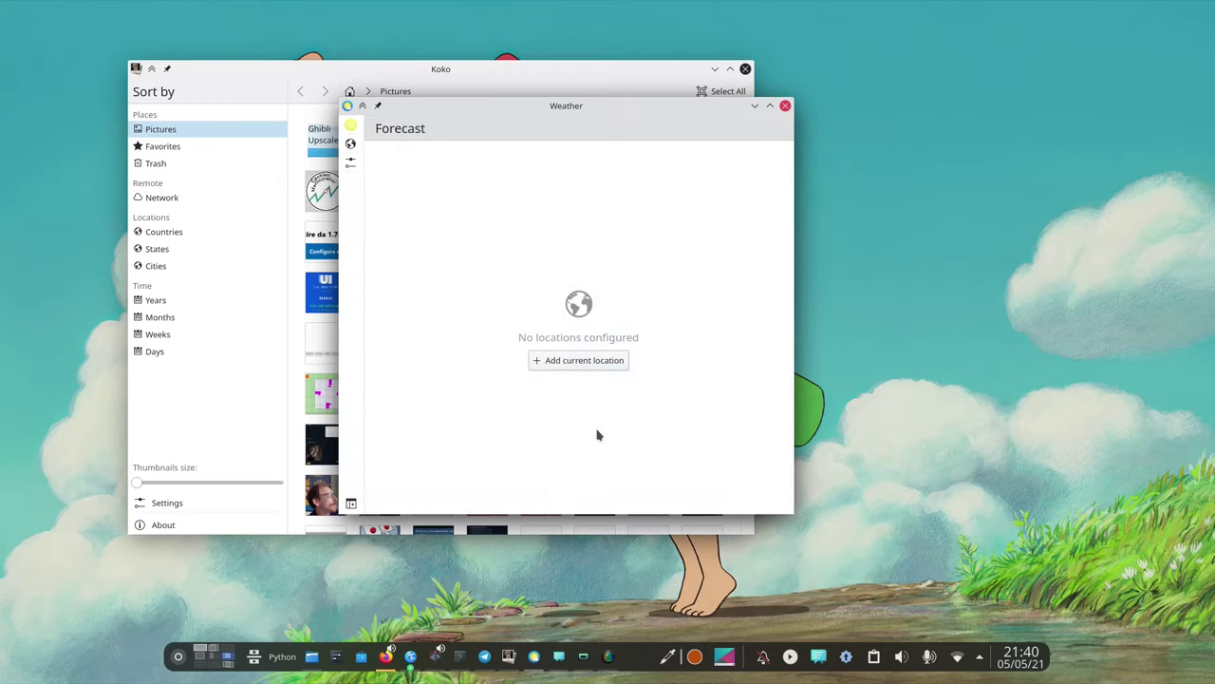
pyautogui.click(584, 364)
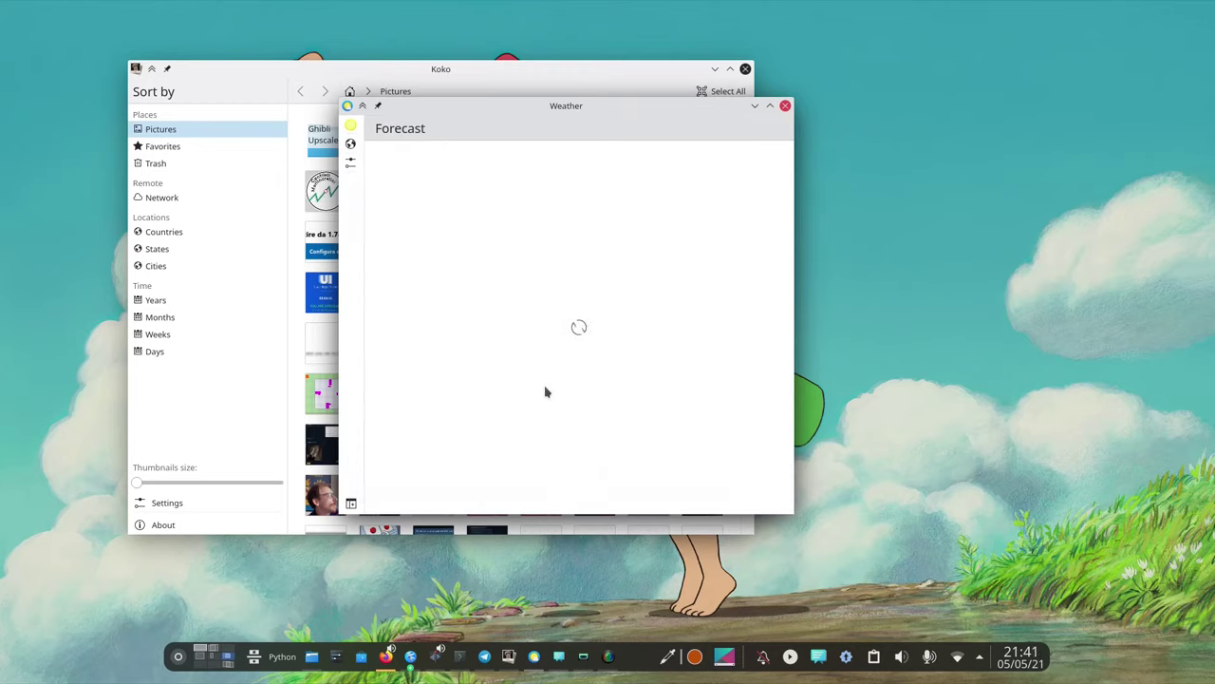
pyautogui.click(350, 503)
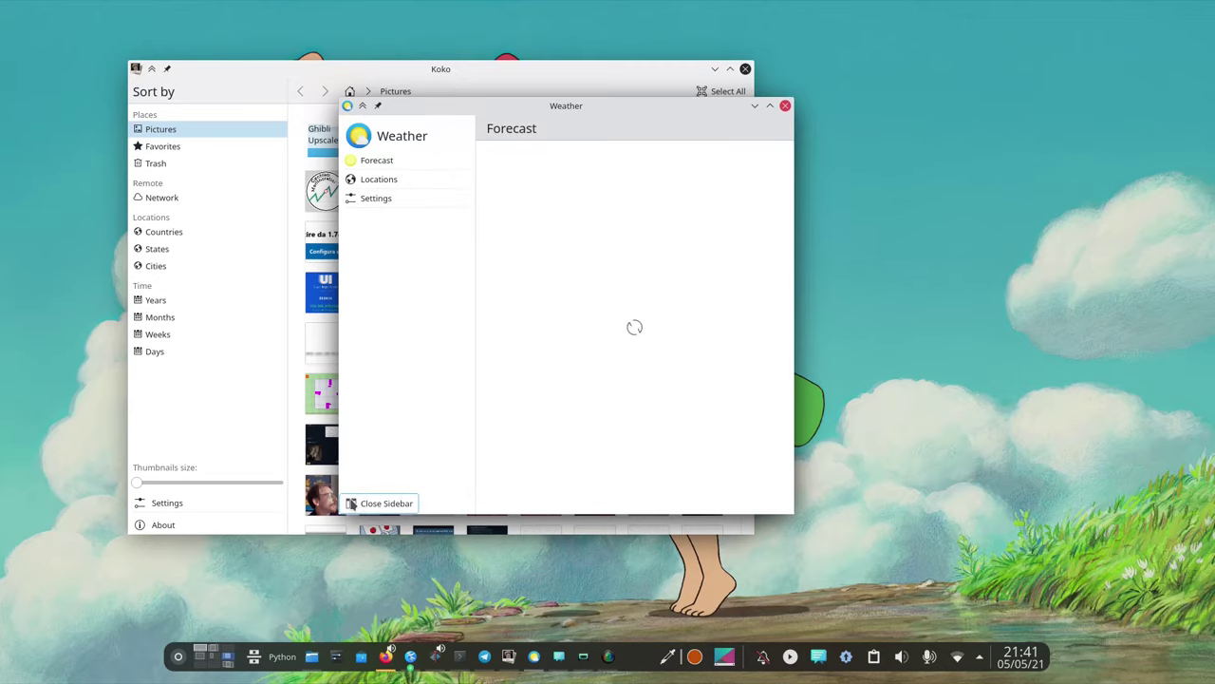
pyautogui.click(351, 503)
pyautogui.click(350, 503)
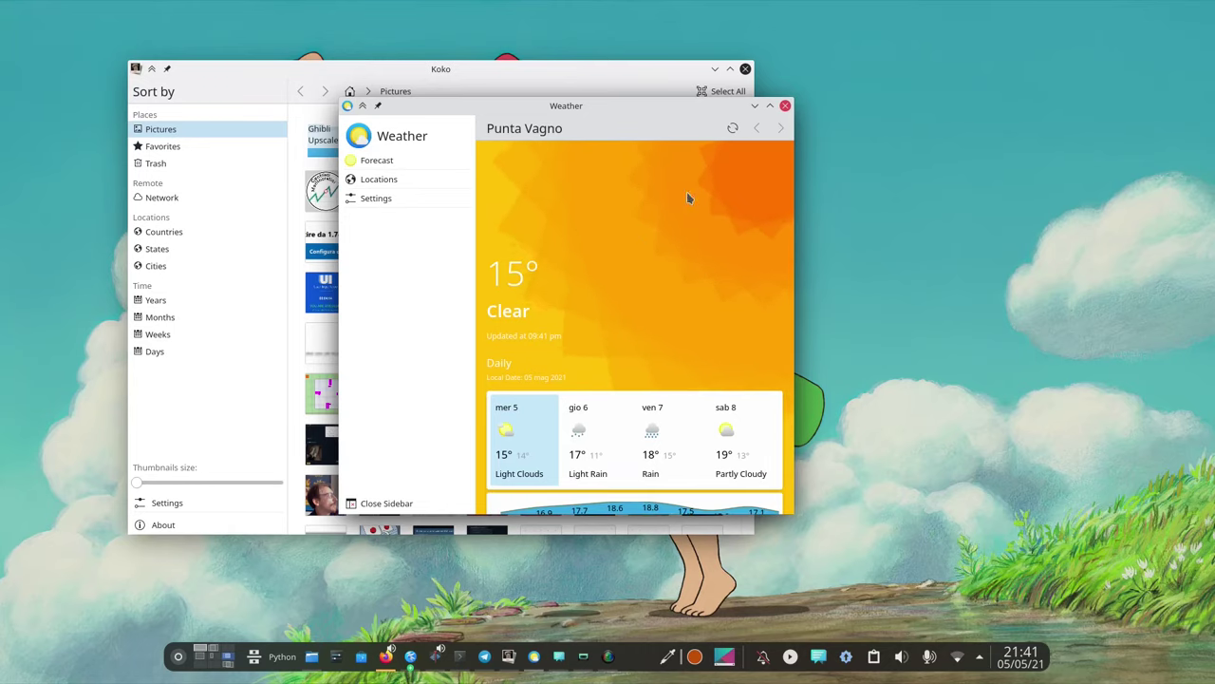
# Step: Scroll through Punta Vagno's forecast and advance the hourly forecast to later hours
pyautogui.scroll(-5, 722, 189)
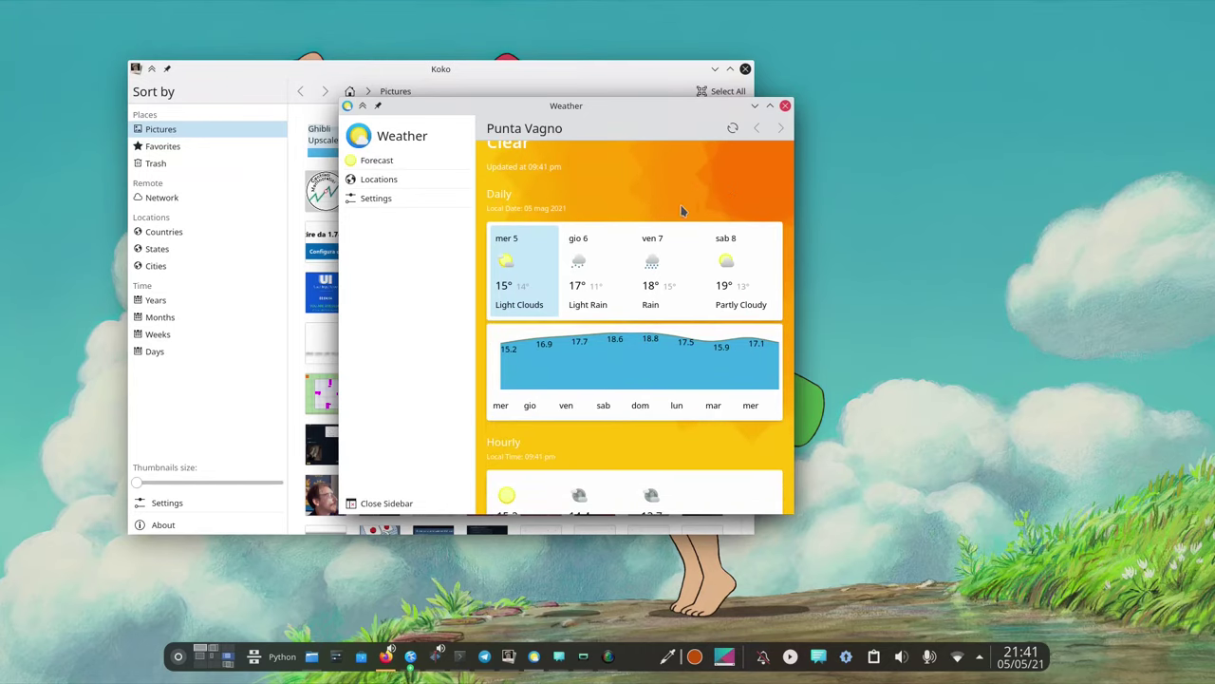
pyautogui.scroll(1, 587, 284)
pyautogui.scroll(2, 589, 276)
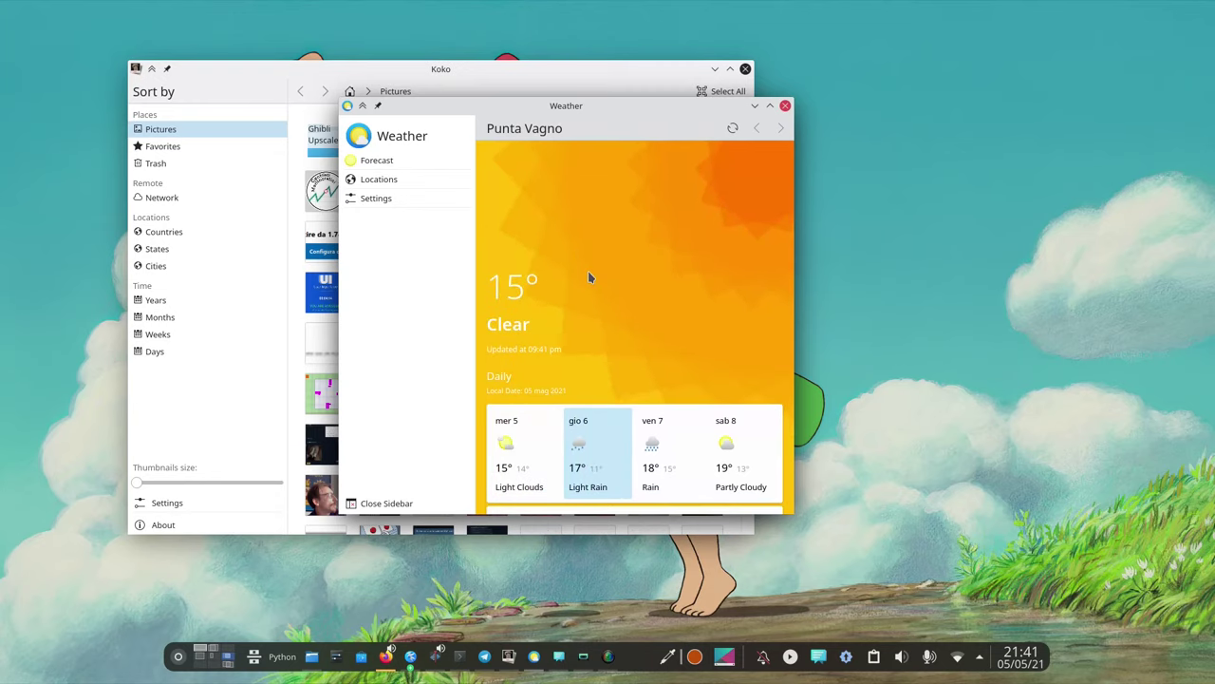
pyautogui.scroll(-4, 611, 345)
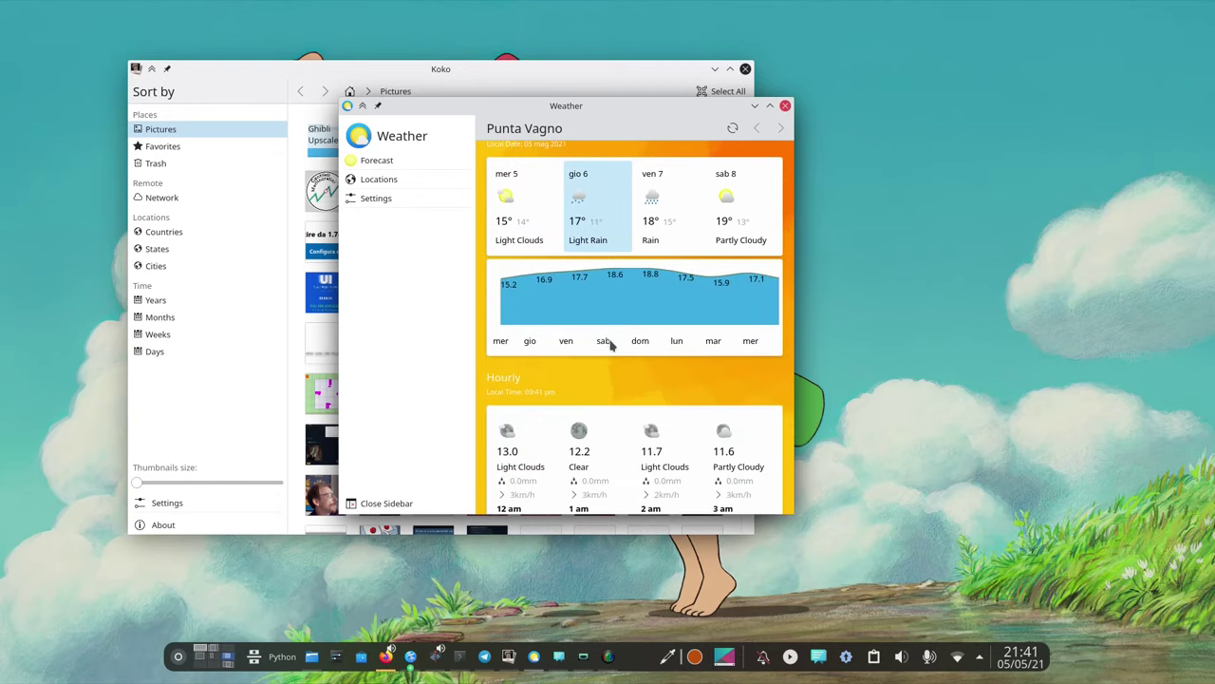
pyautogui.scroll(6, 605, 342)
pyautogui.scroll(-3, 608, 356)
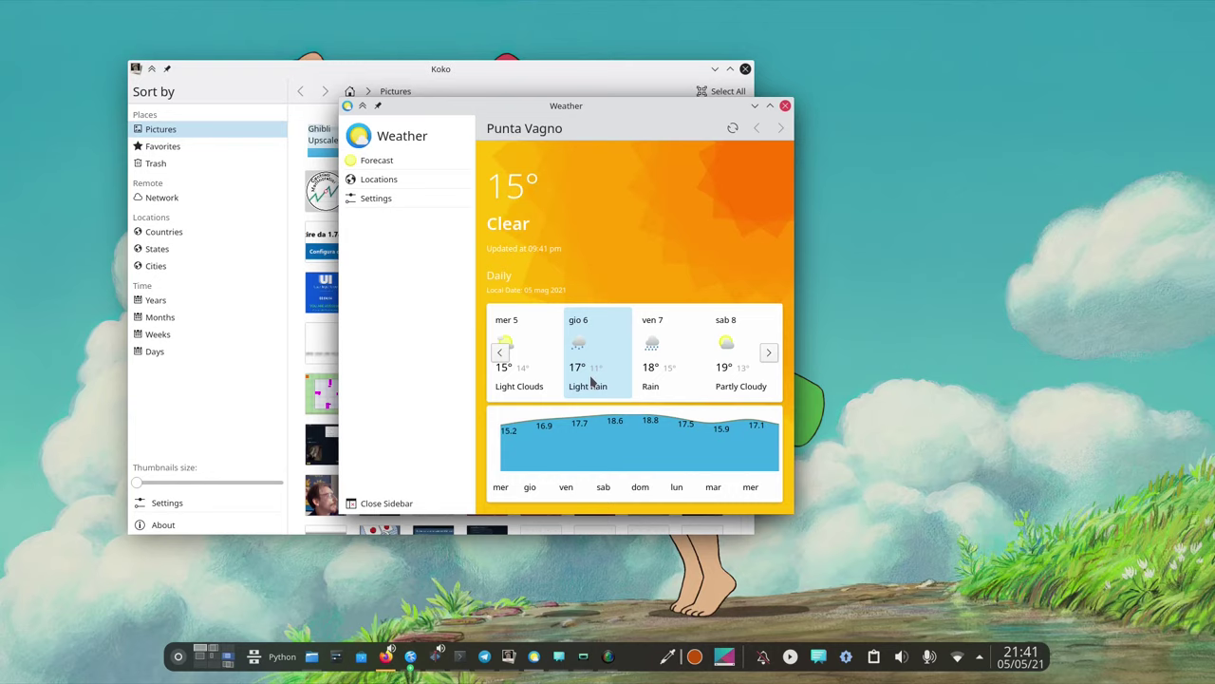
pyautogui.scroll(-2, 532, 341)
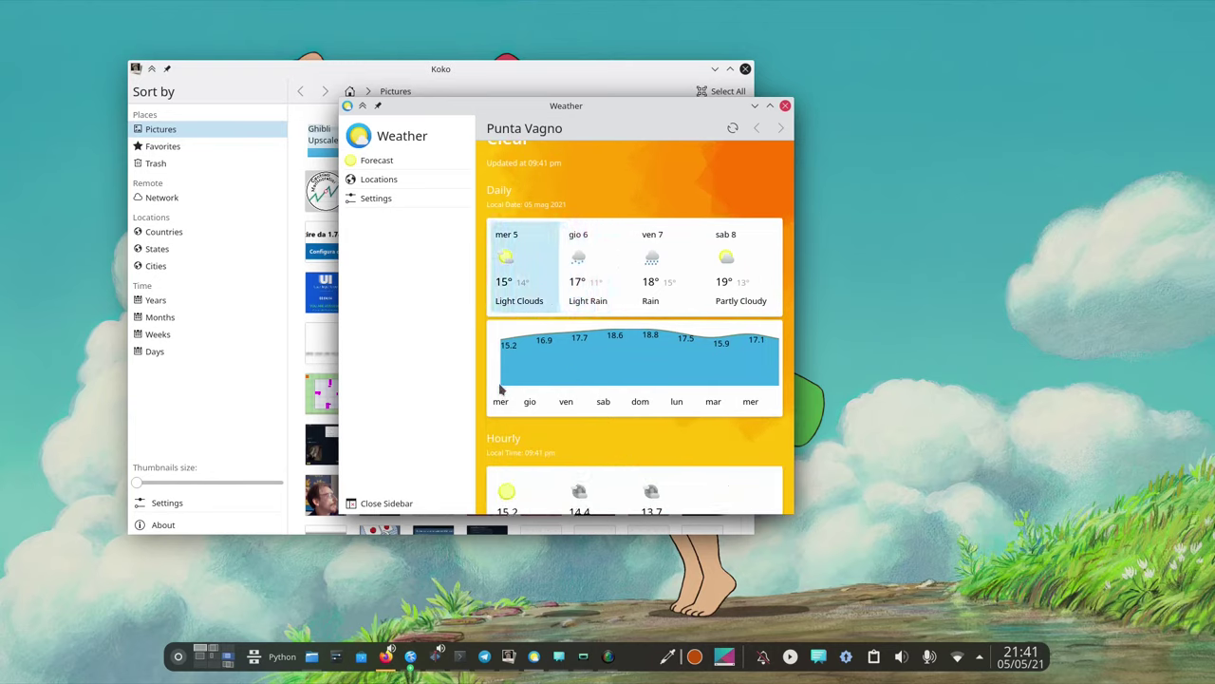
pyautogui.scroll(-4, 721, 340)
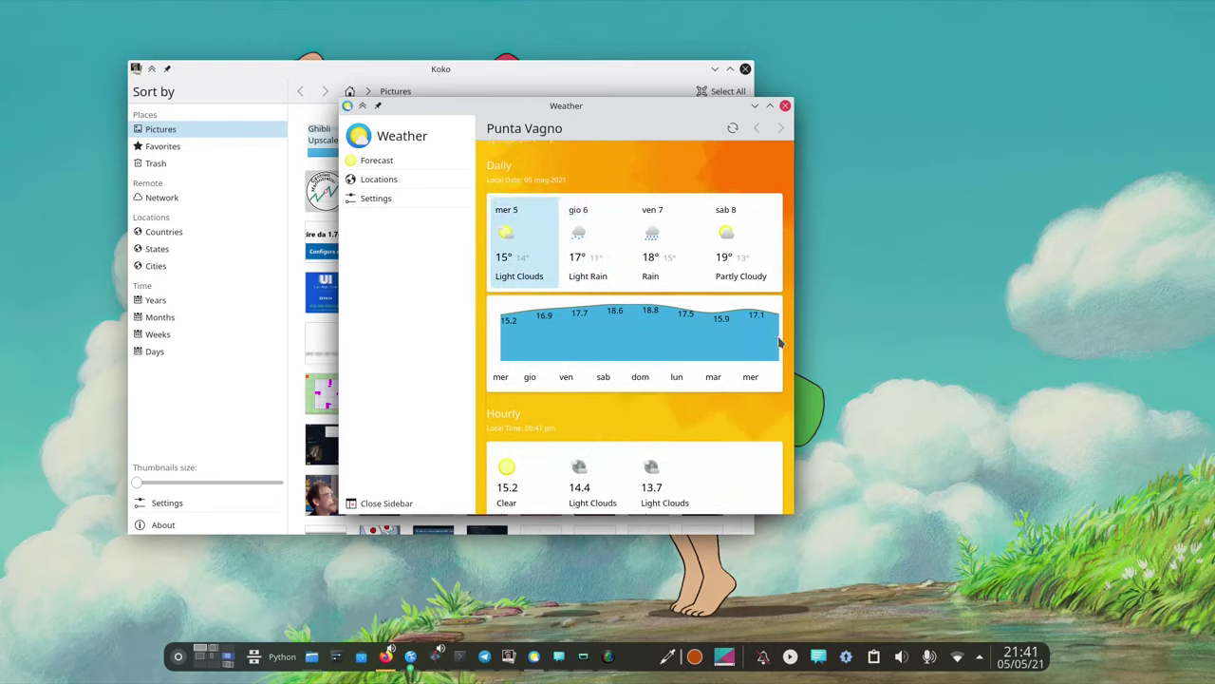
pyautogui.scroll(-2, 632, 317)
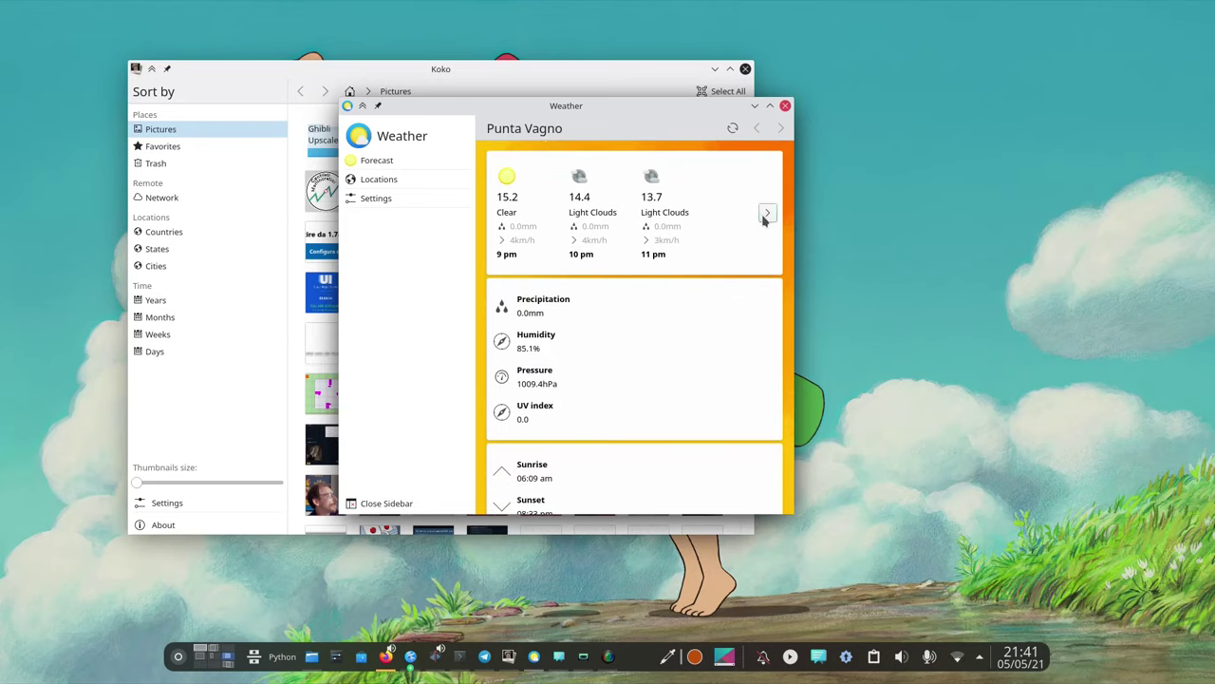
pyautogui.click(767, 213)
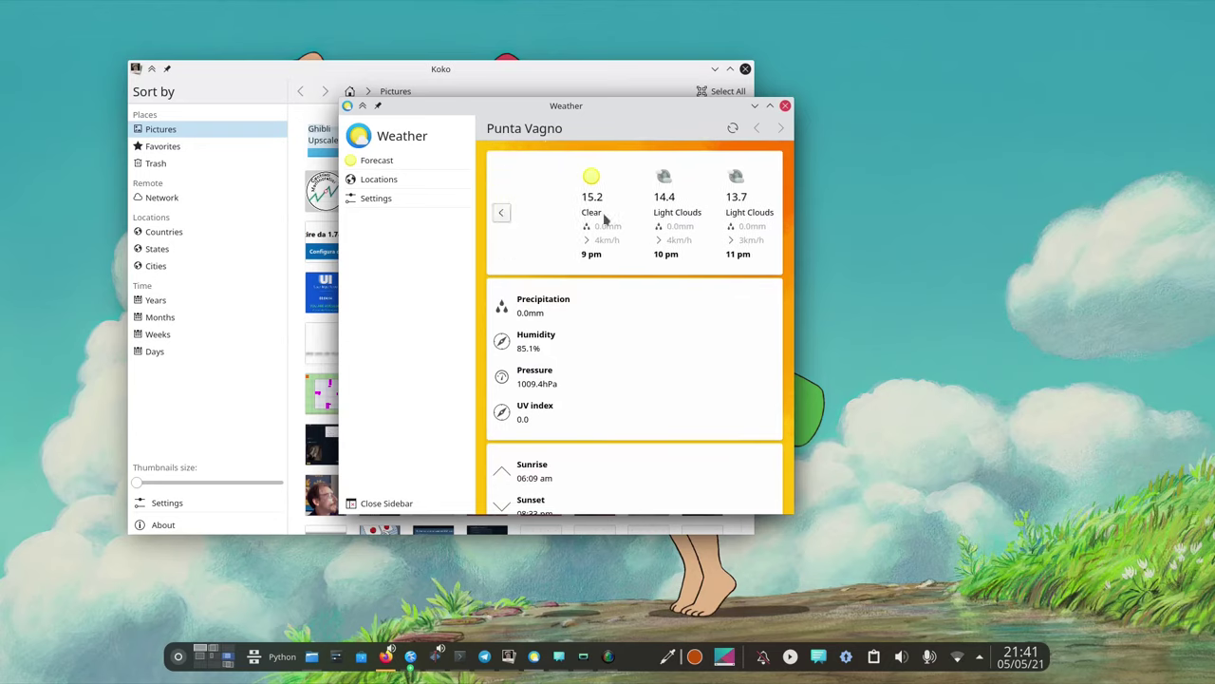
pyautogui.scroll(-1, 604, 219)
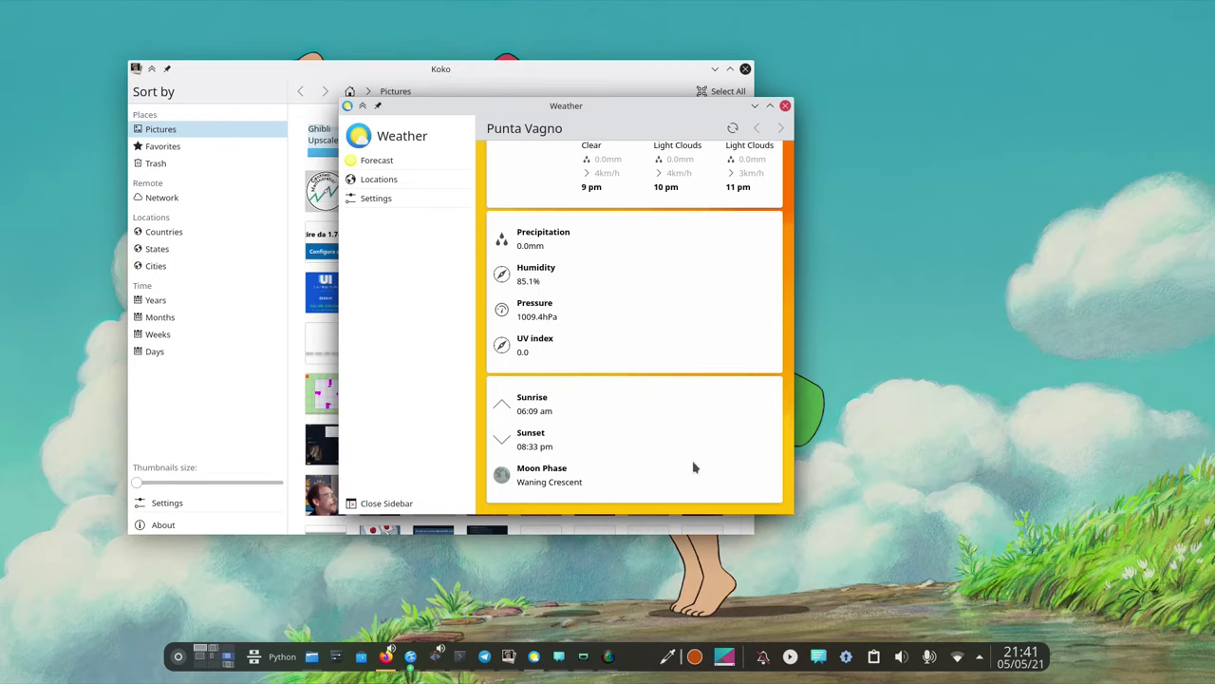
# Step: Narrow KWeather into its compact layout and show the Forecast, Locations, Settings page list
pyautogui.moveTo(774, 488); pyautogui.dragTo(618, 517)
pyautogui.click(504, 317)
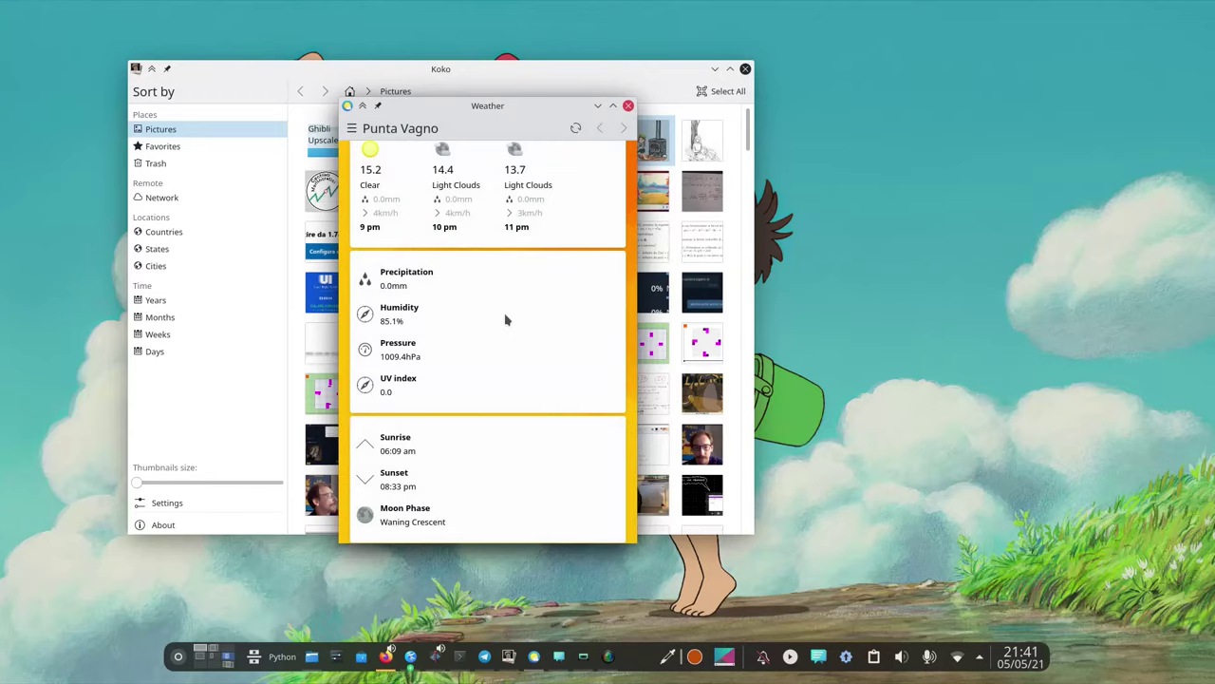
pyautogui.scroll(3, 504, 320)
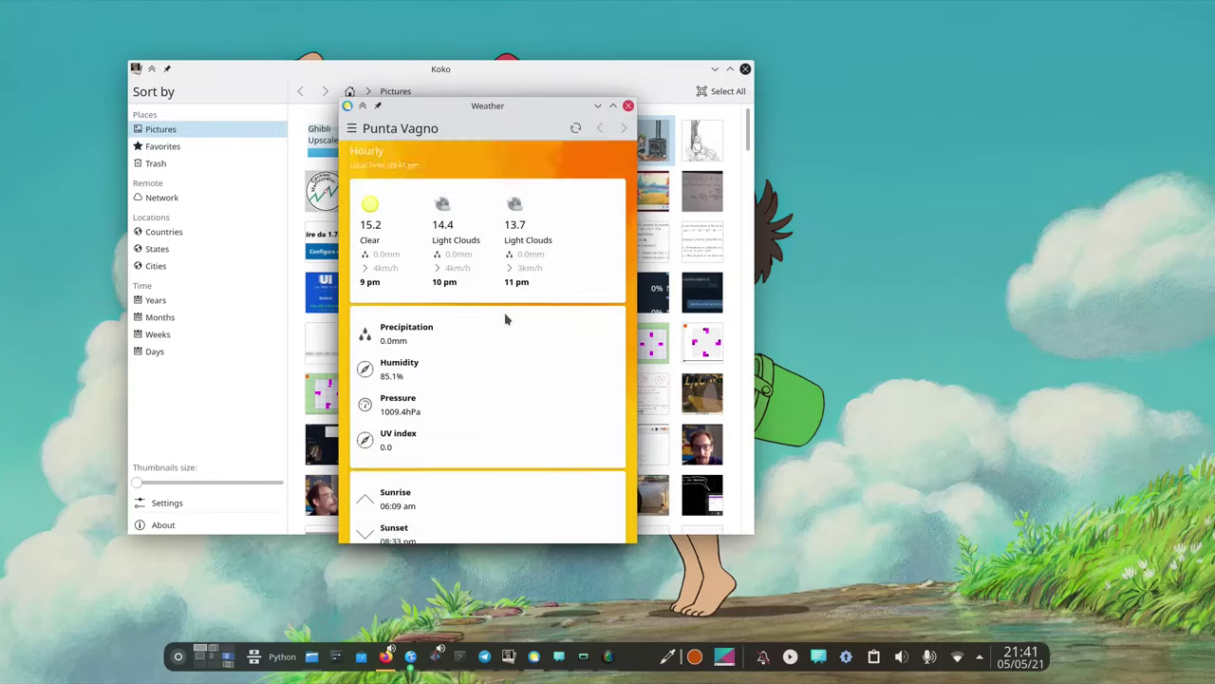
pyautogui.click(351, 129)
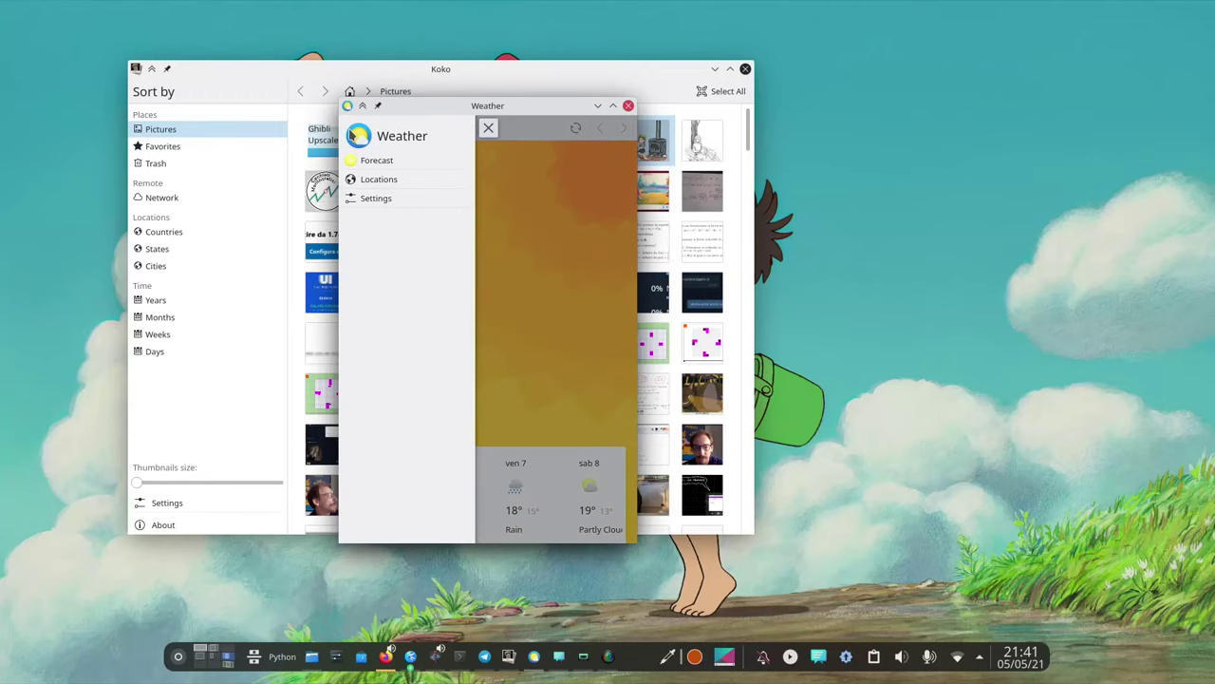
# Step: Add Genoa, Italy and Milan, Italy to KWeather's saved locations alongside Punta Vagno
pyautogui.click(385, 180)
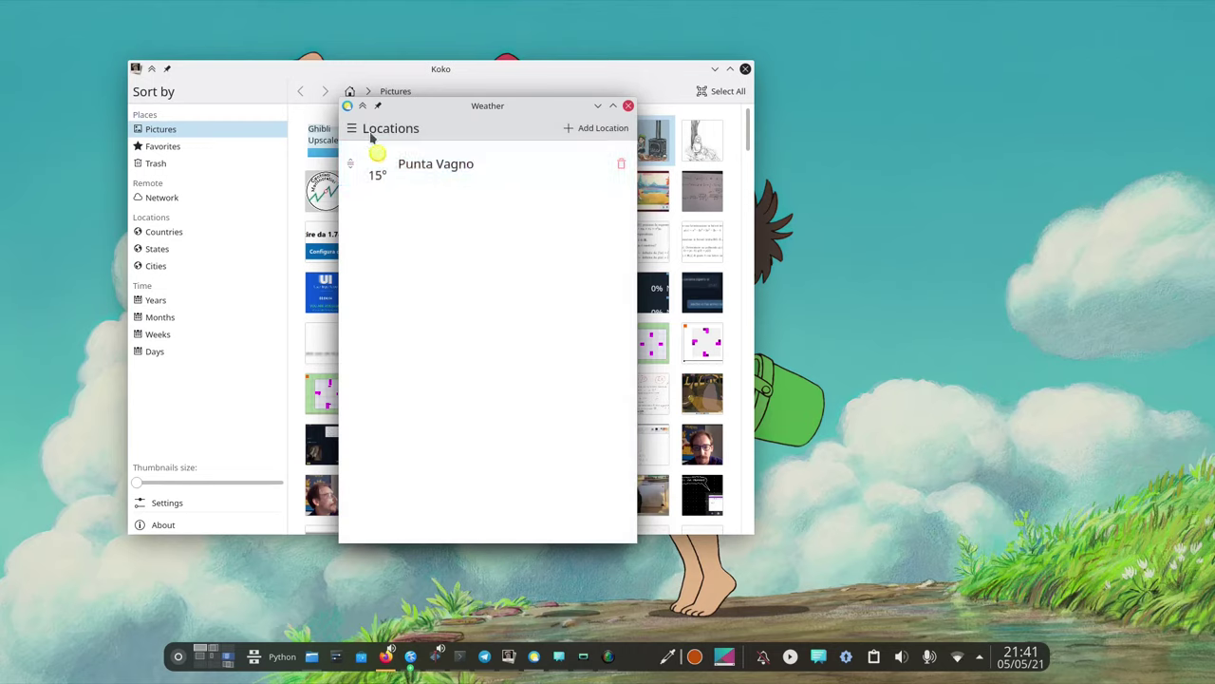
pyautogui.click(575, 129)
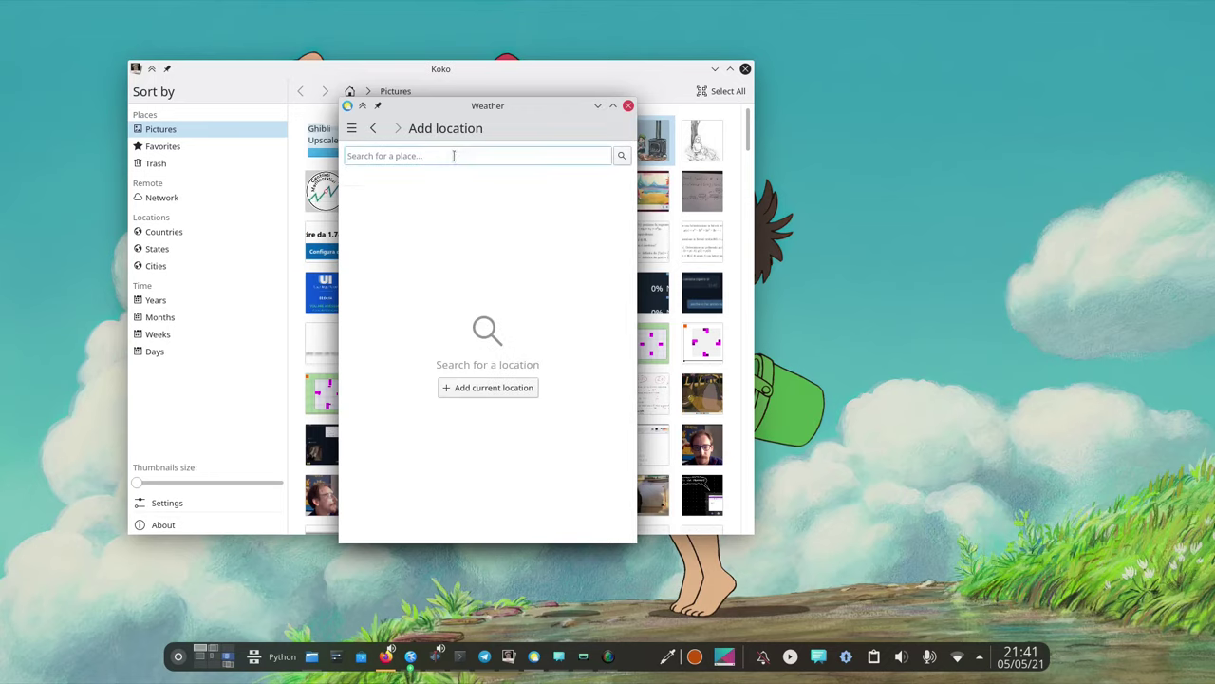
pyautogui.write('genova')
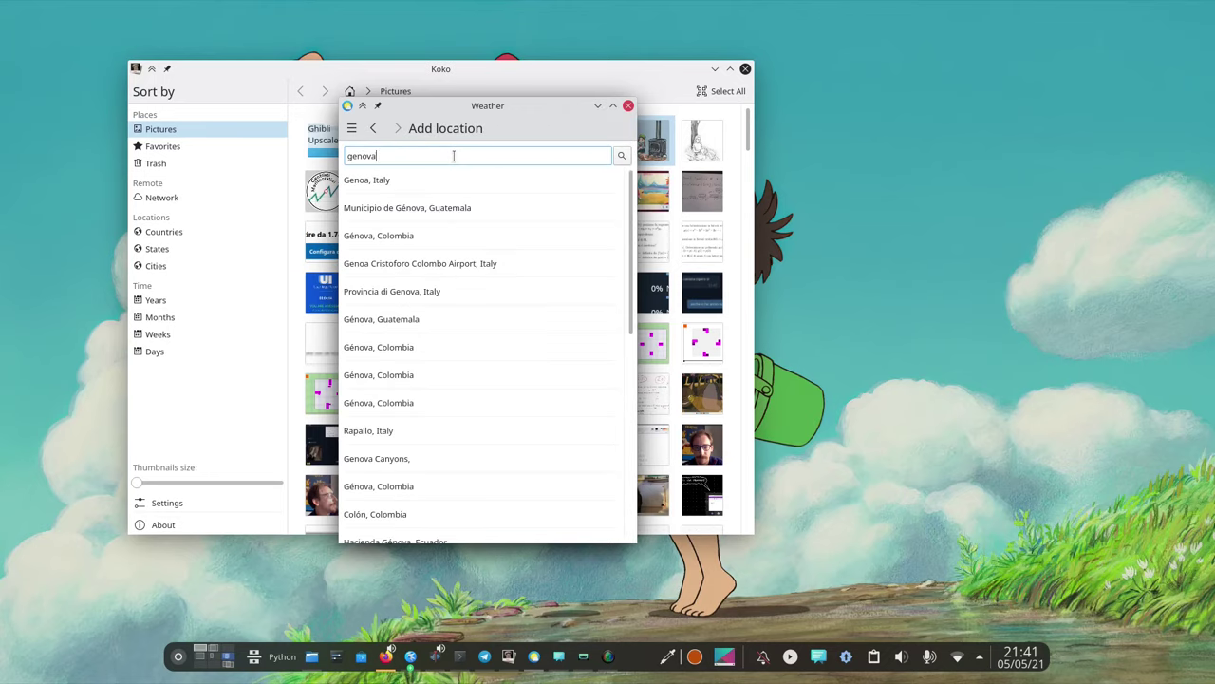
pyautogui.click(426, 181)
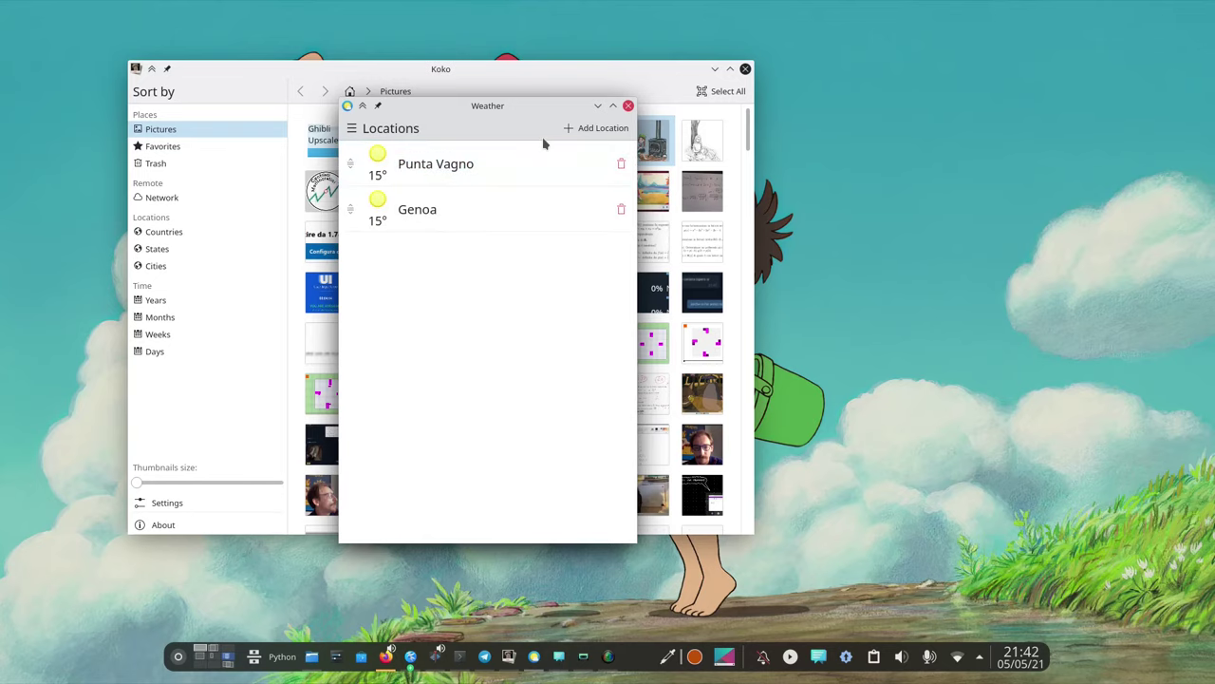
pyautogui.click(593, 127)
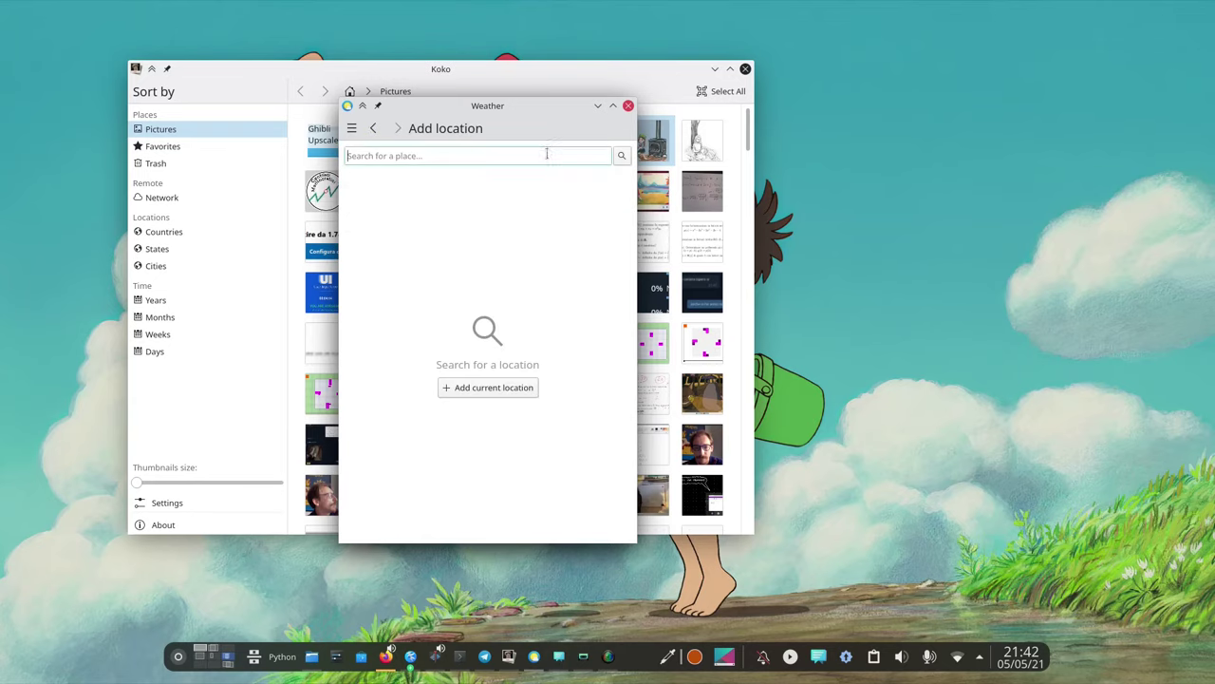
pyautogui.write('milano')
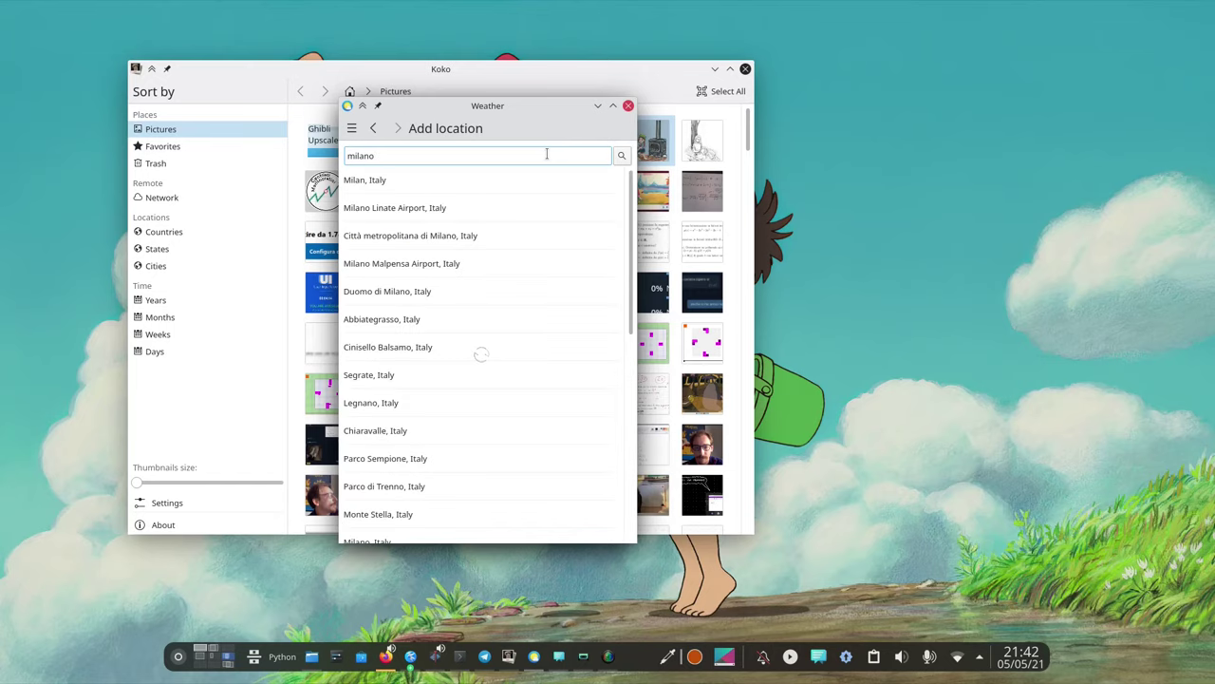
pyautogui.click(504, 186)
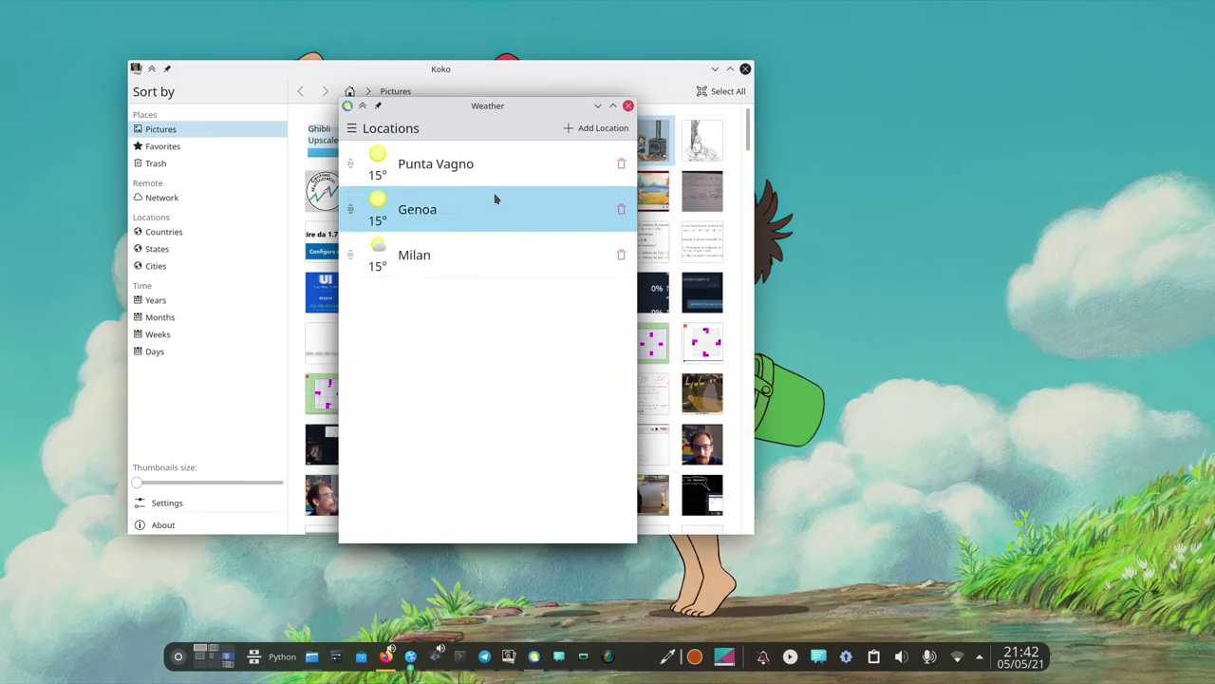
pyautogui.click(352, 128)
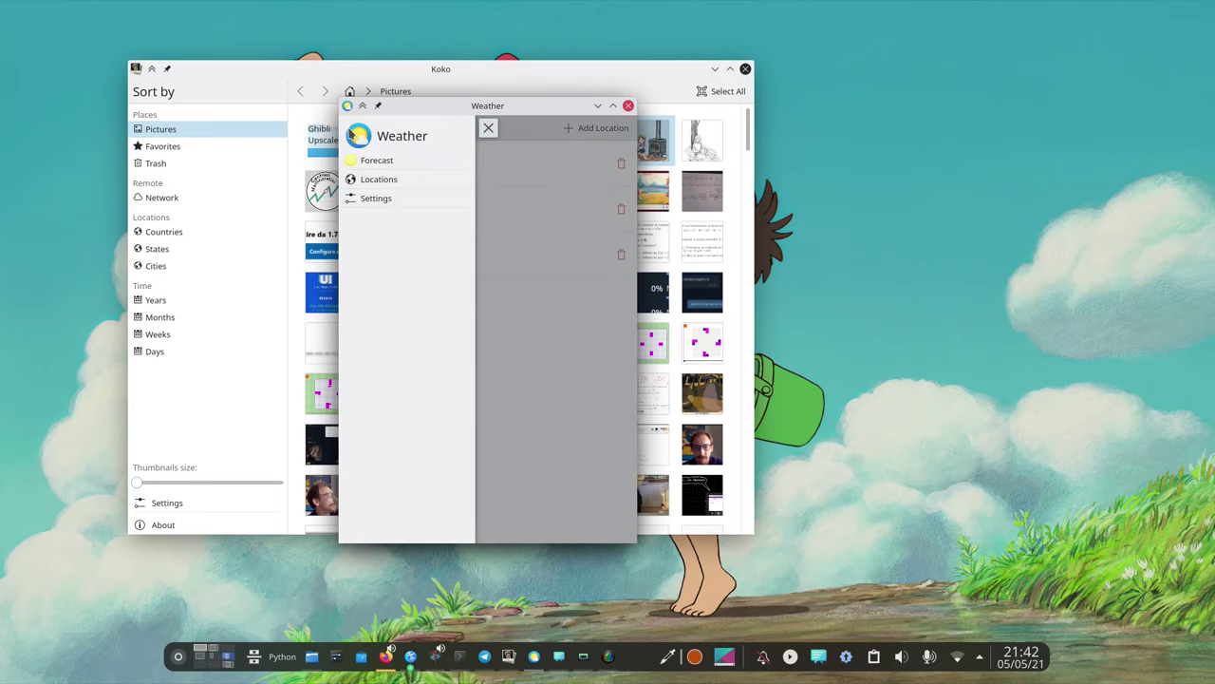
# Step: Switch KWeather's temperature units to Fahrenheit
pyautogui.click(377, 197)
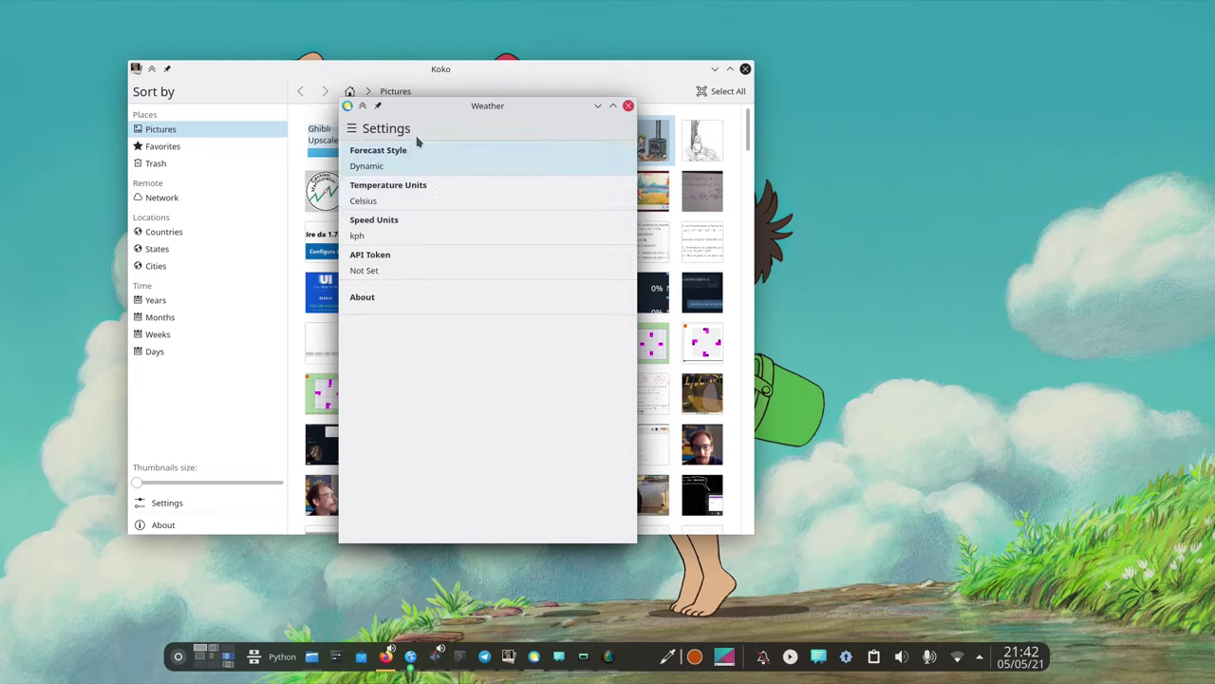
pyautogui.click(408, 198)
pyautogui.click(451, 283)
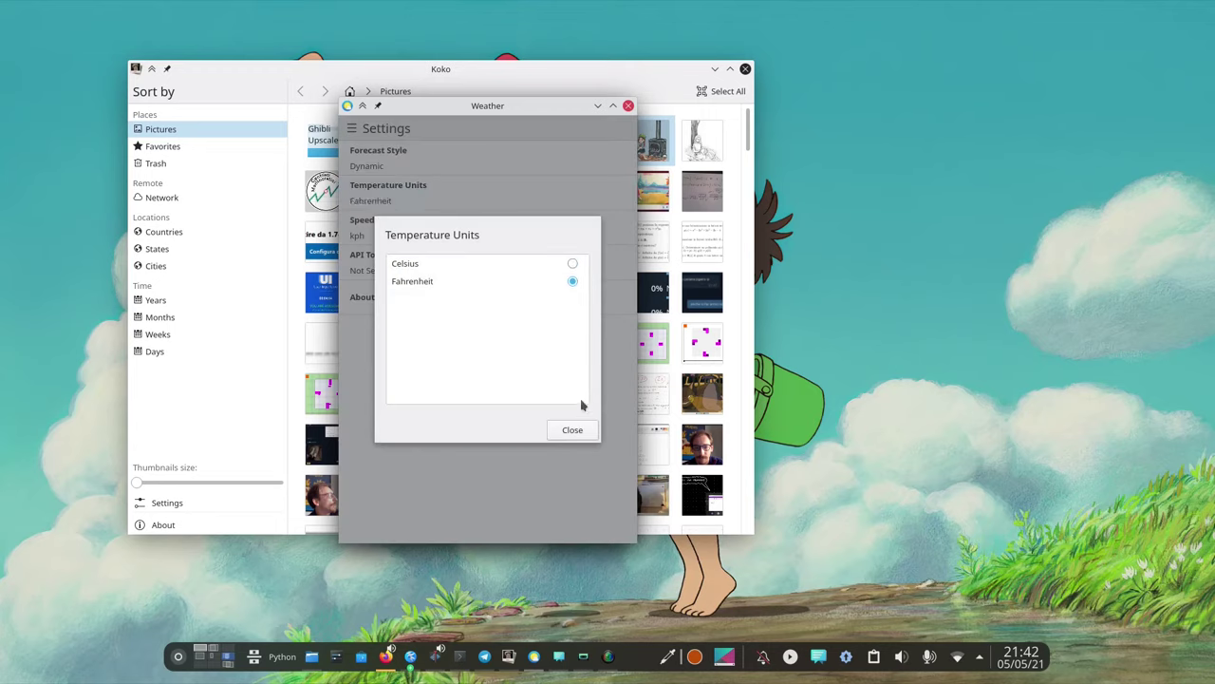
pyautogui.click(572, 429)
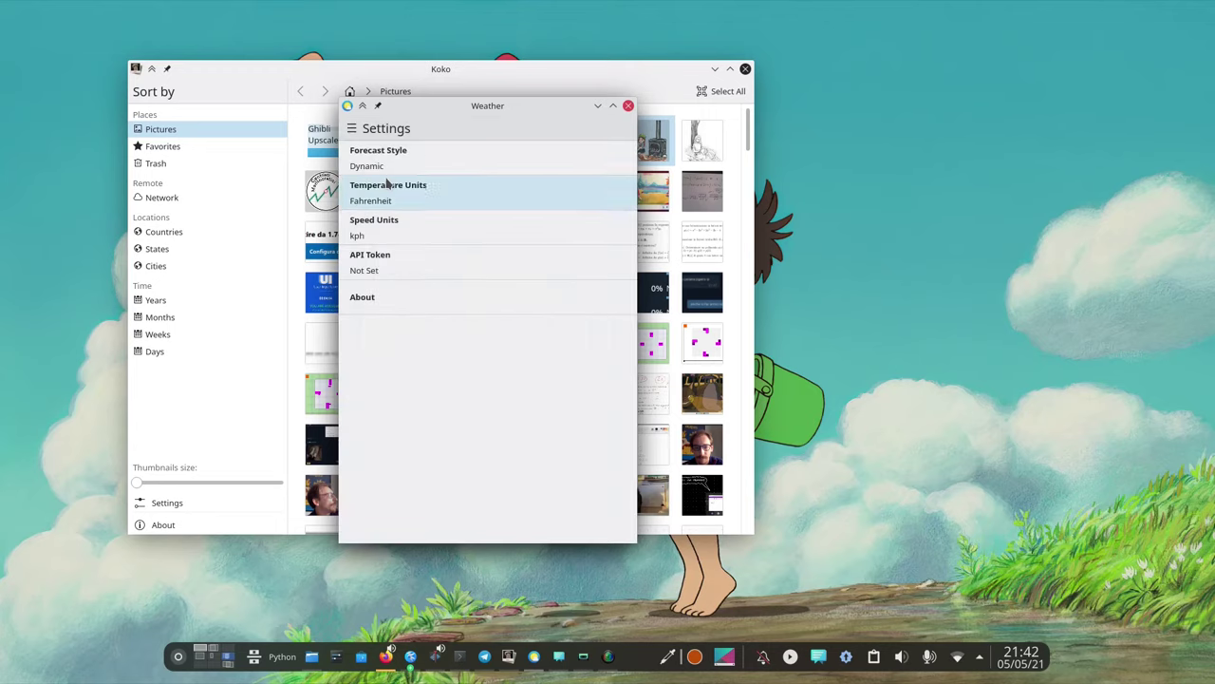
# Step: Return to the forecast showing Punta Vagno at 59°, move Weather aside and bring Koko forward
pyautogui.click(352, 128)
pyautogui.click(378, 160)
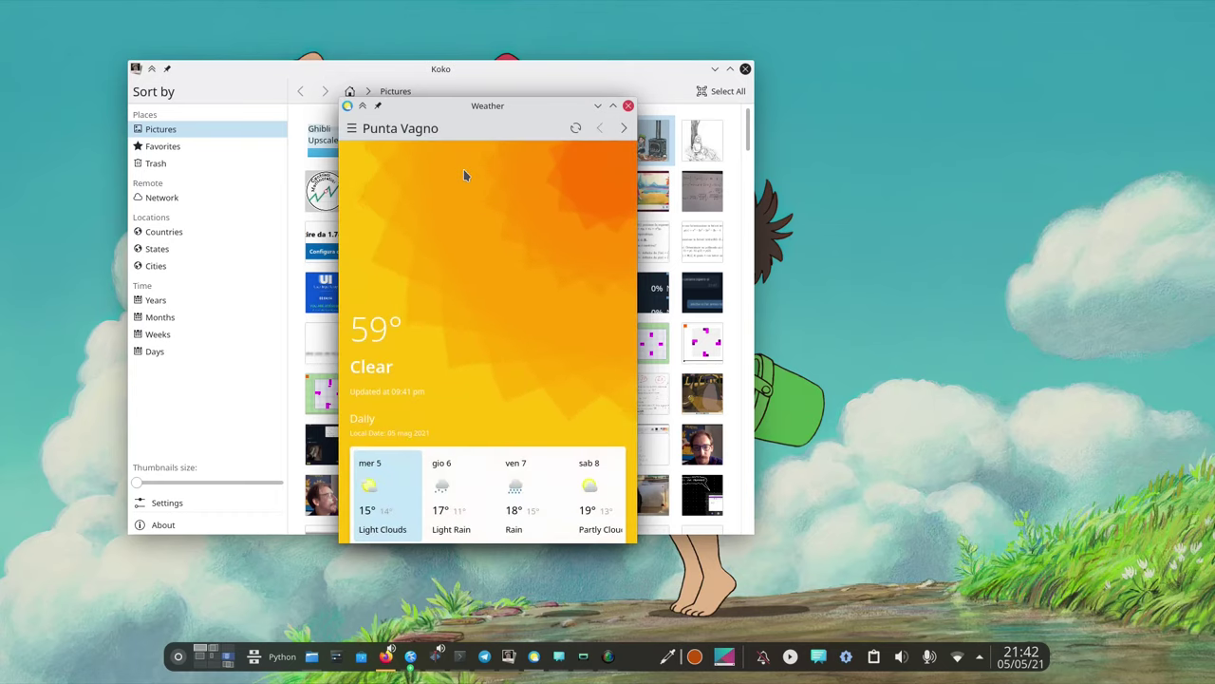
pyautogui.scroll(-3, 464, 172)
pyautogui.moveTo(494, 105); pyautogui.dragTo(954, 98)
pyautogui.moveTo(608, 80); pyautogui.dragTo(726, 74)
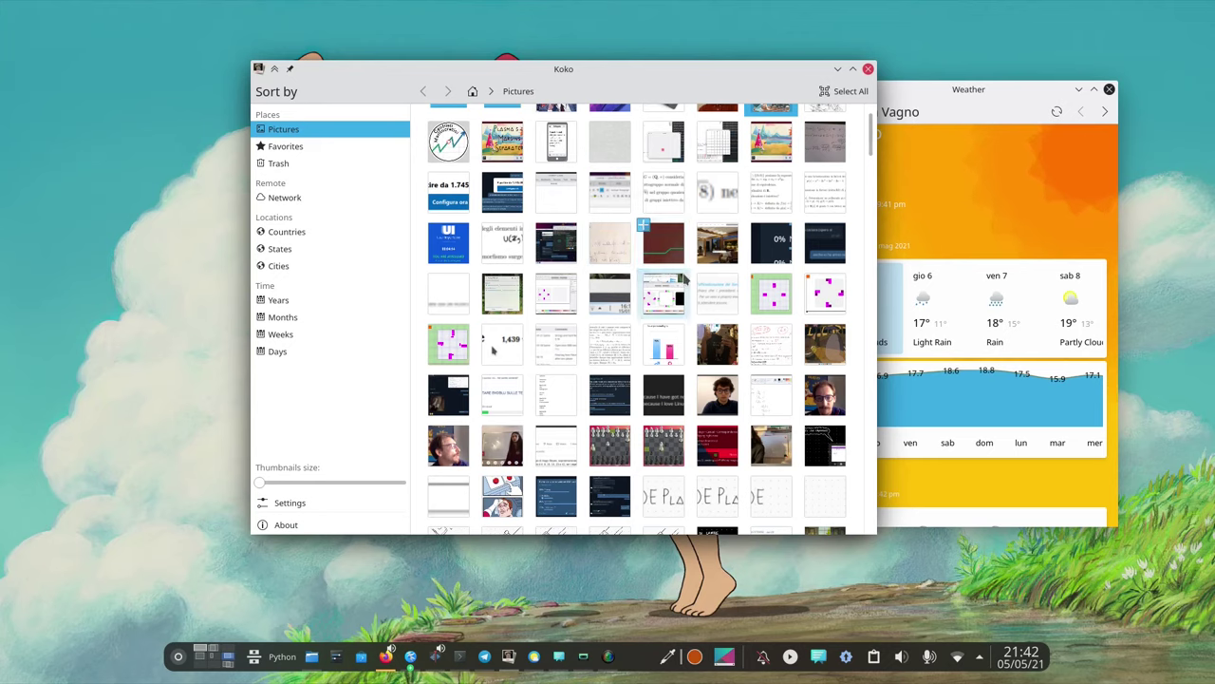
# Step: Open bella2.jpeg, mark it as a favourite, open it in the editor and enlarge the window
pyautogui.click(824, 141)
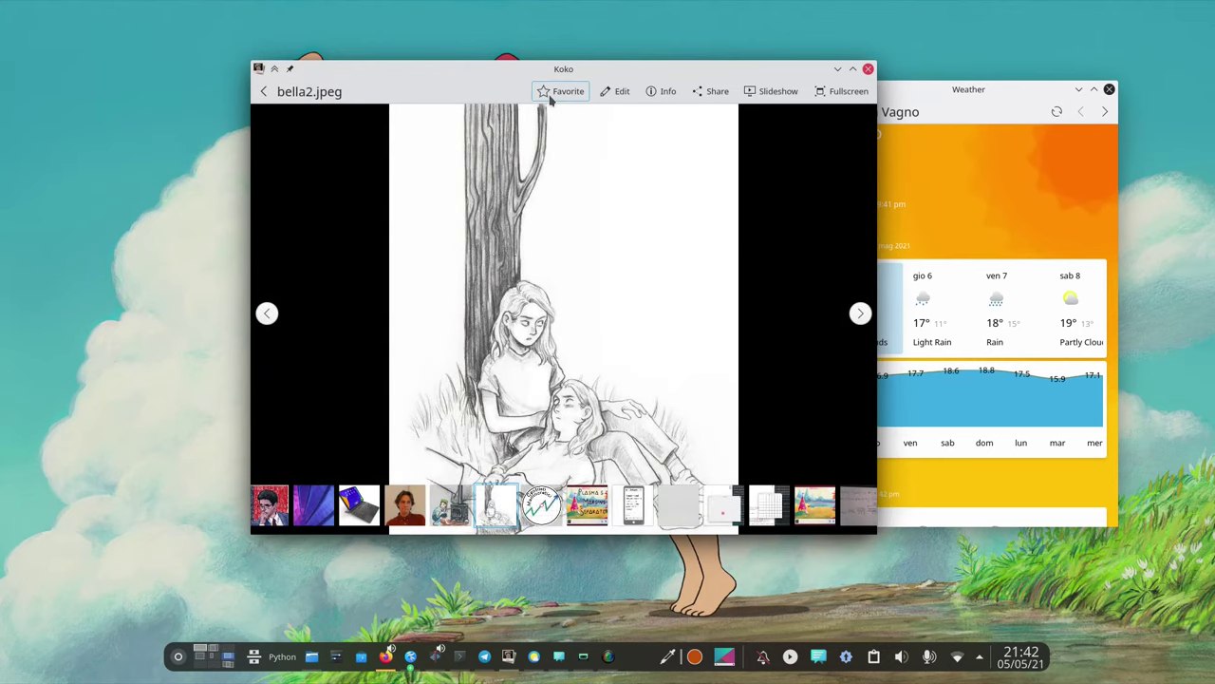
pyautogui.click(550, 95)
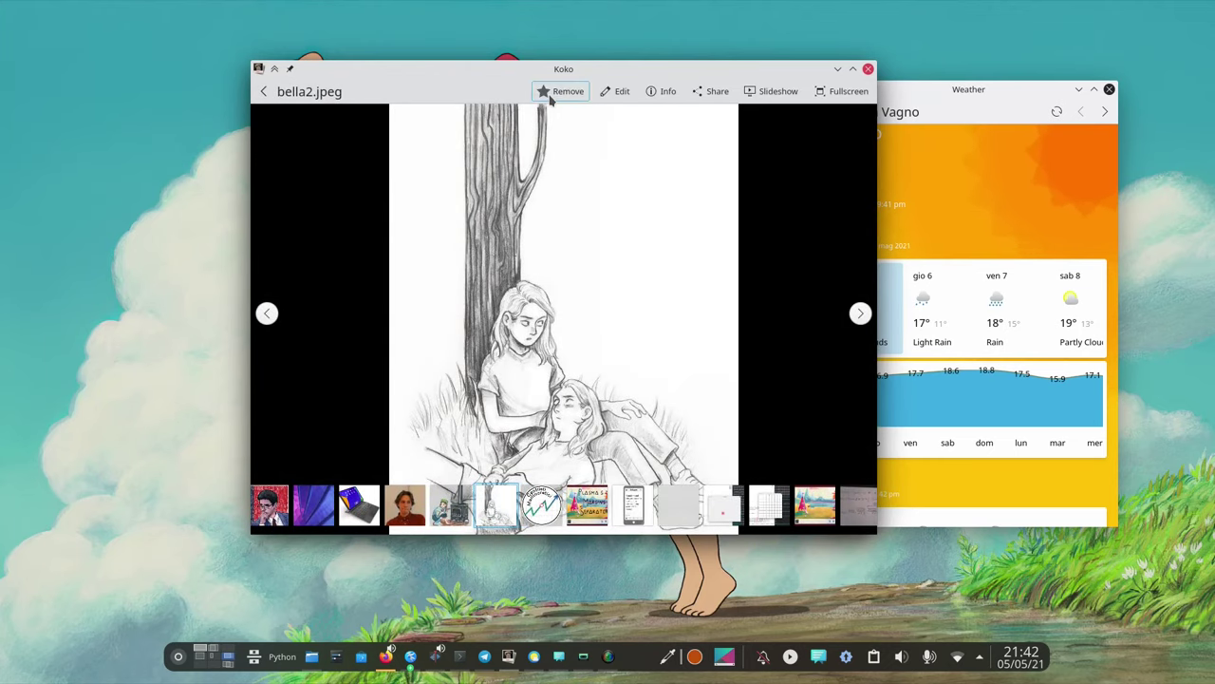
pyautogui.click(615, 91)
pyautogui.moveTo(555, 82); pyautogui.dragTo(551, 52)
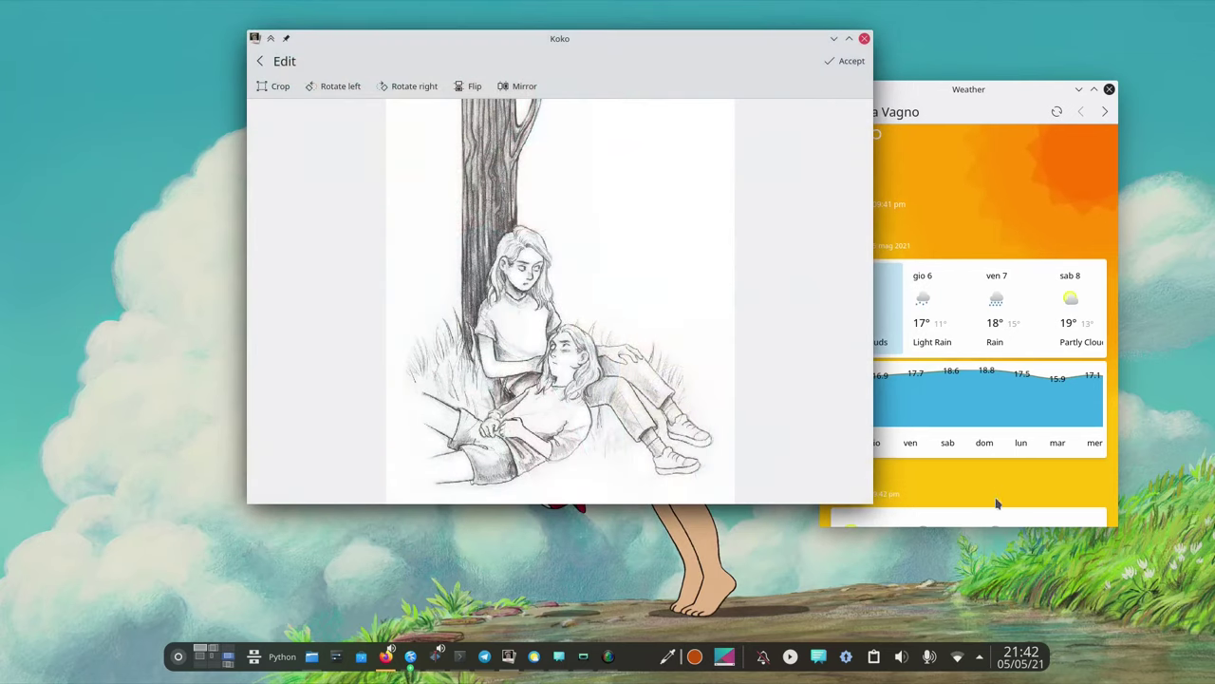
pyautogui.moveTo(872, 505); pyautogui.dragTo(956, 583)
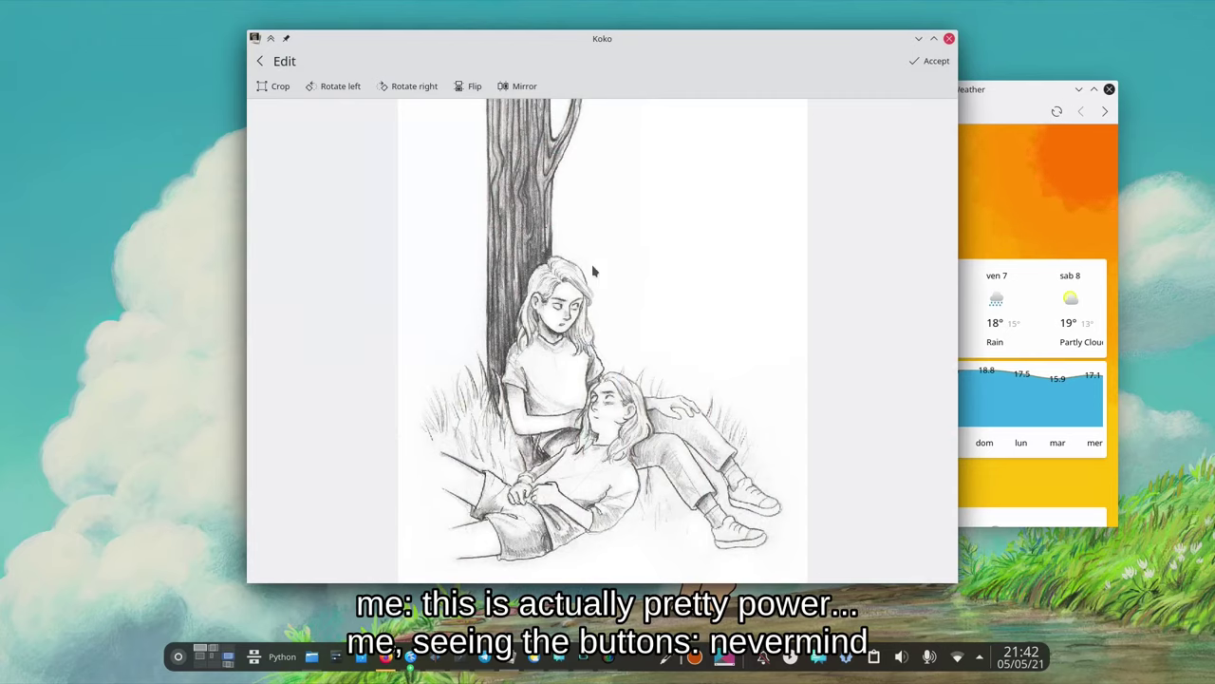
# Step: Try cropping then cancel, rotate left and right, flip and mirror, ending in the original orientation
pyautogui.click(277, 88)
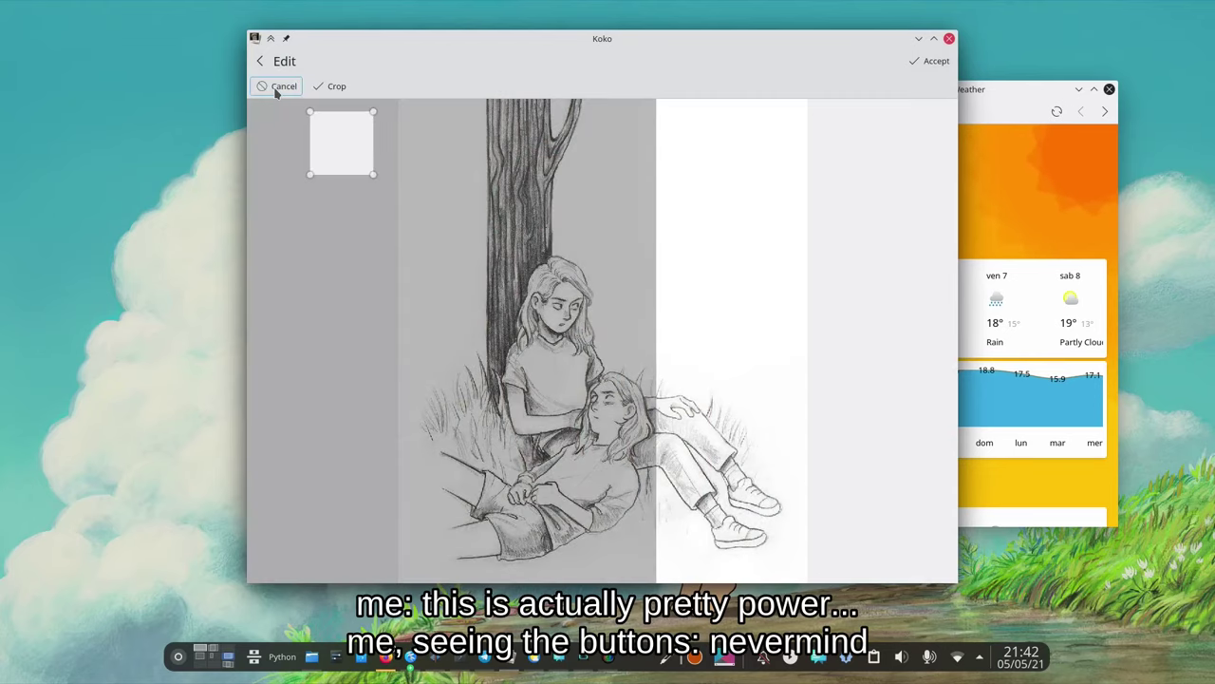
pyautogui.moveTo(375, 165); pyautogui.dragTo(393, 182)
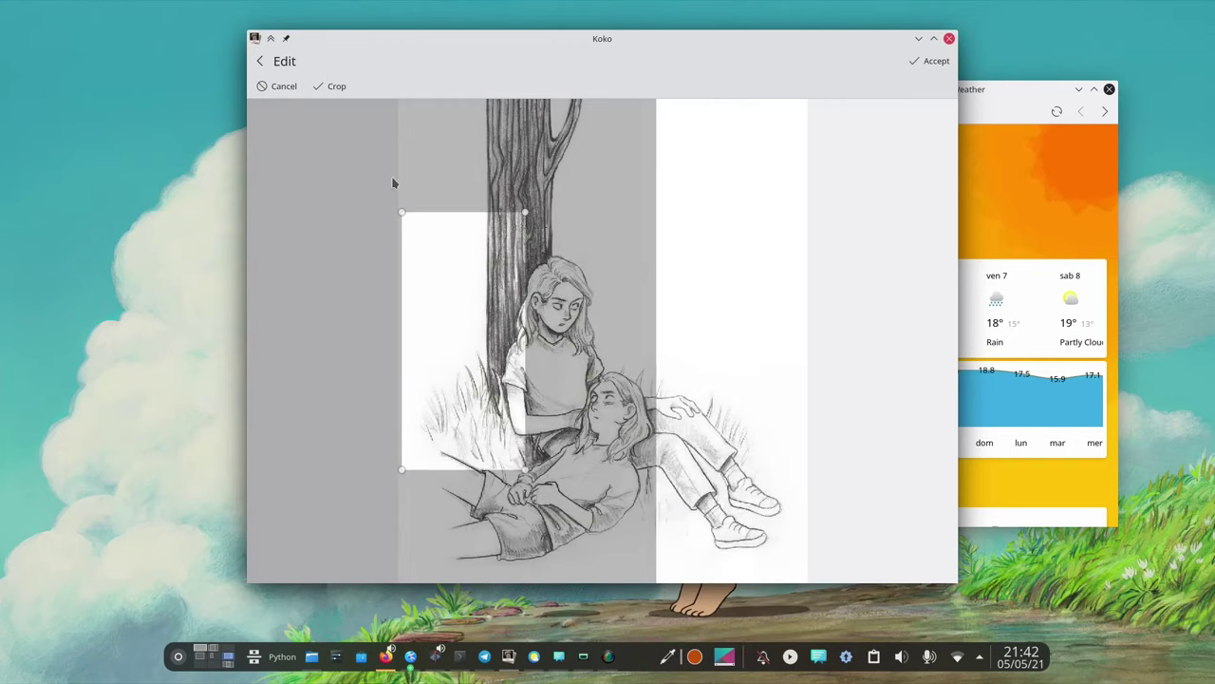
pyautogui.click(284, 87)
pyautogui.click(334, 87)
pyautogui.click(411, 86)
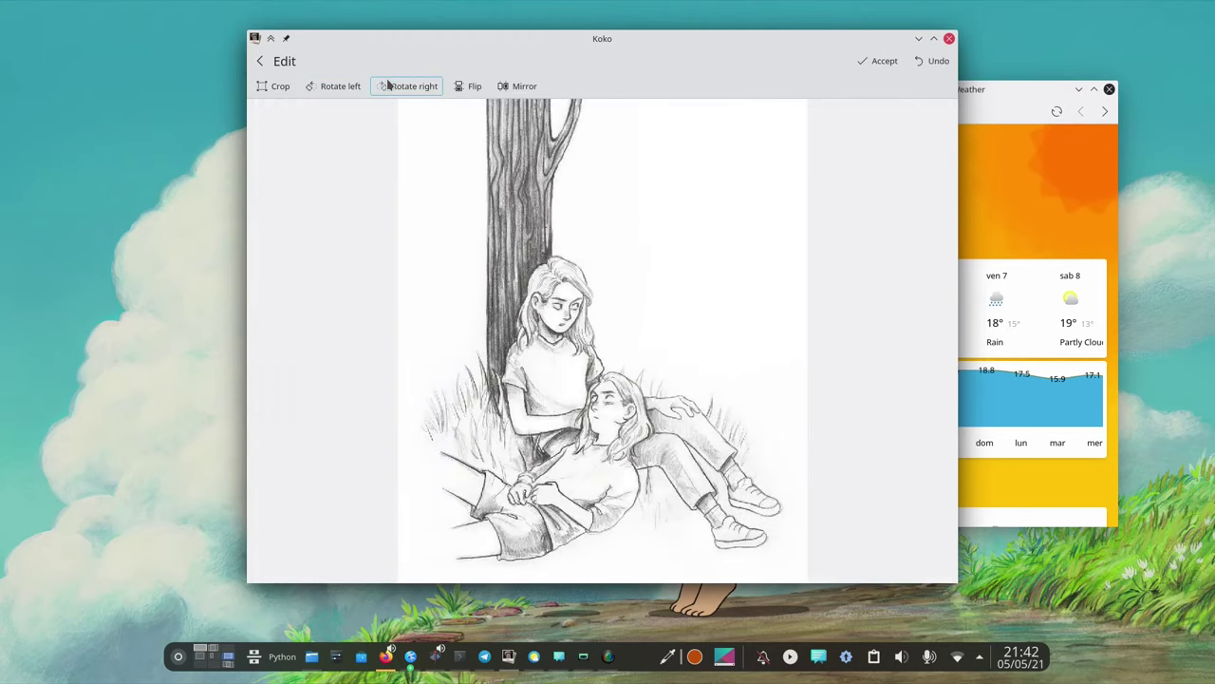
pyautogui.click(477, 87)
pyautogui.click(517, 85)
pyautogui.click(518, 85)
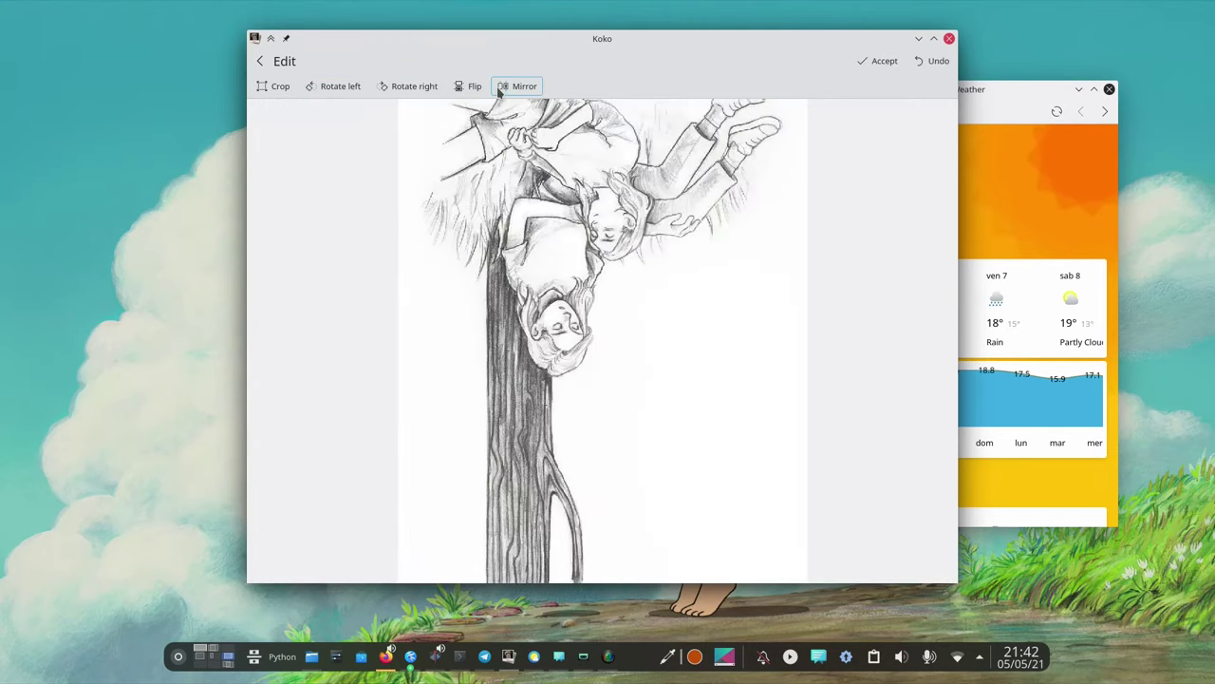
pyautogui.click(471, 87)
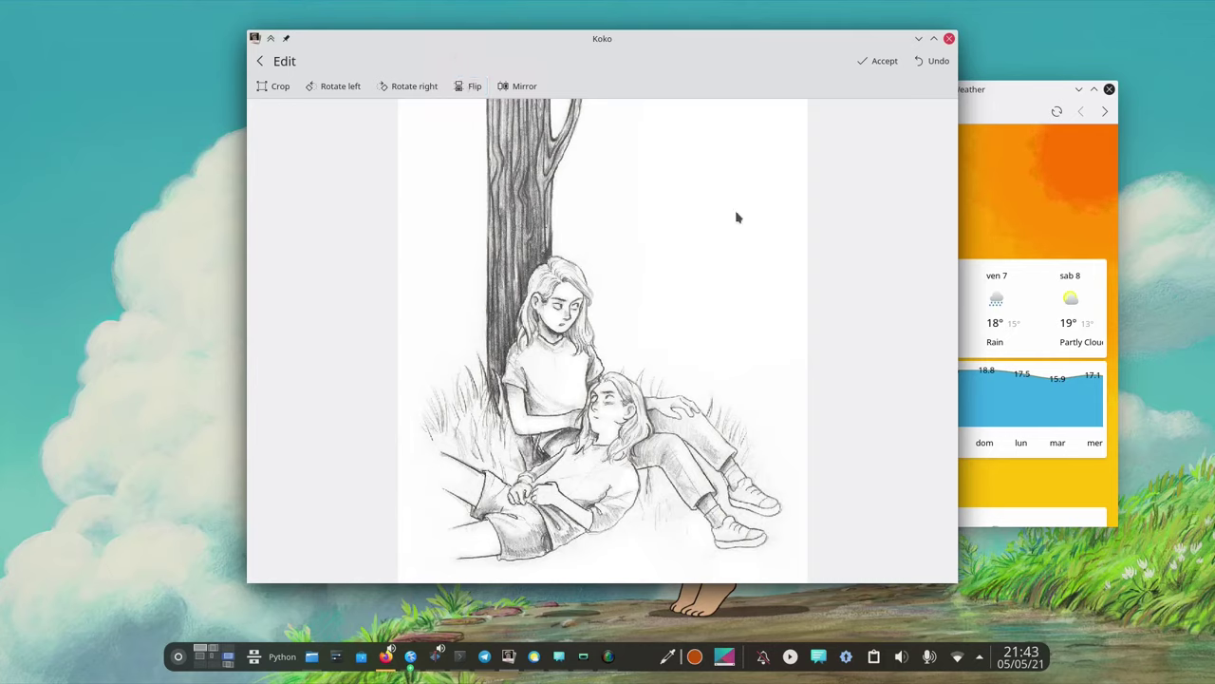
# Step: Leave the editor and try sharing bella2.jpeg to Imgur
pyautogui.click(260, 61)
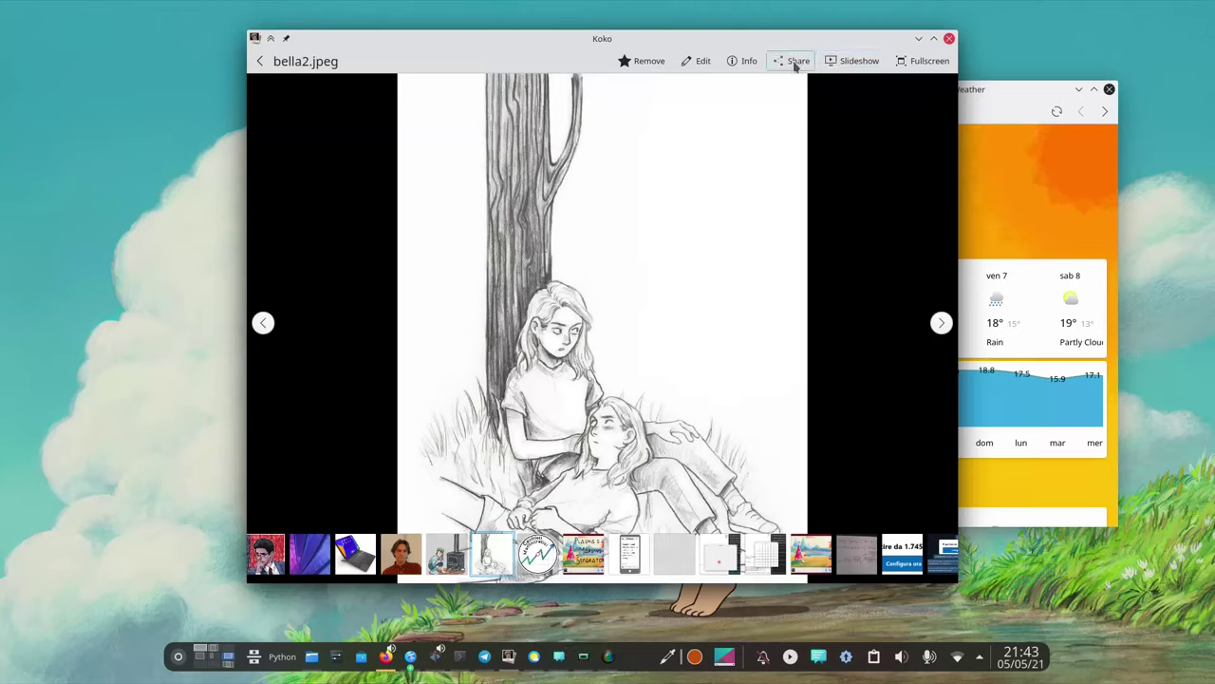
pyautogui.click(795, 62)
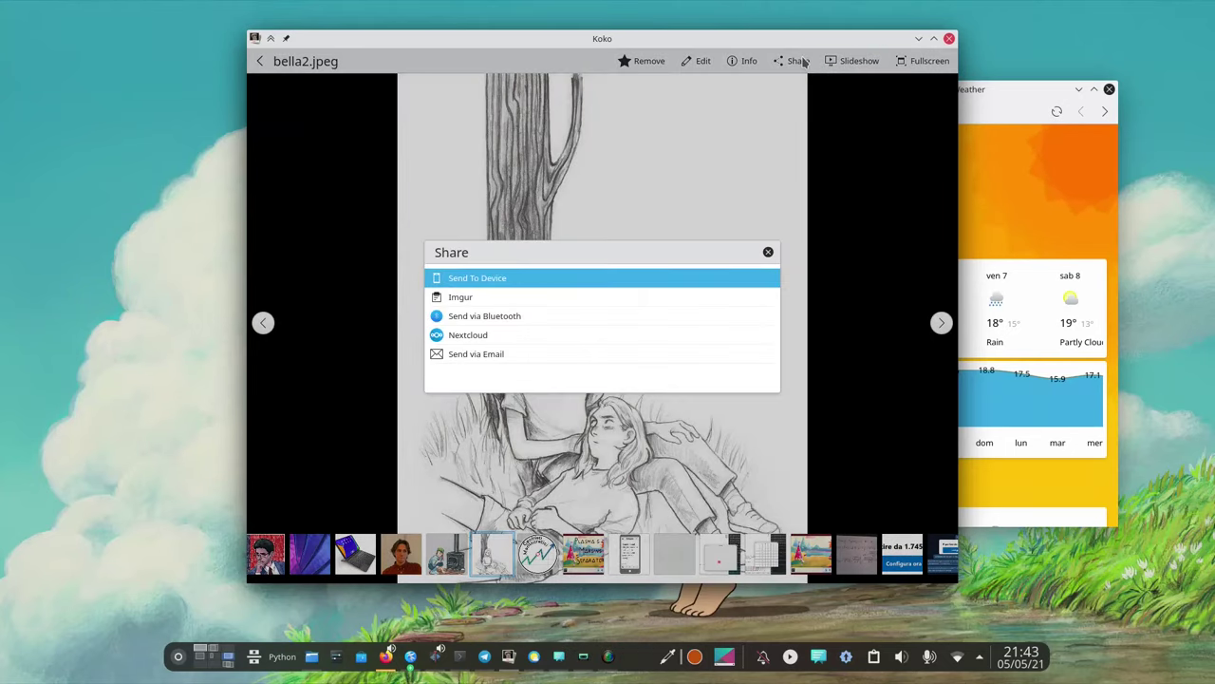
pyautogui.click(512, 302)
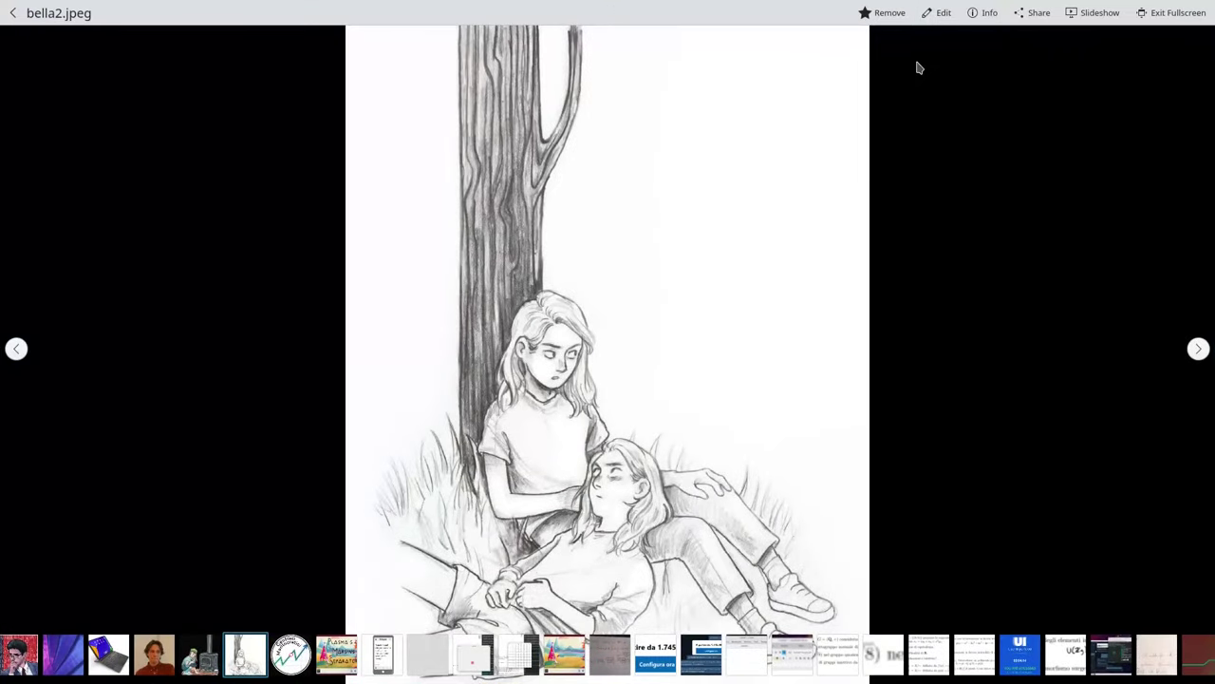
# Step: Exit fullscreen to view bella2.jpeg in a normal window and scroll the thumbnail strip
pyautogui.click(1166, 12)
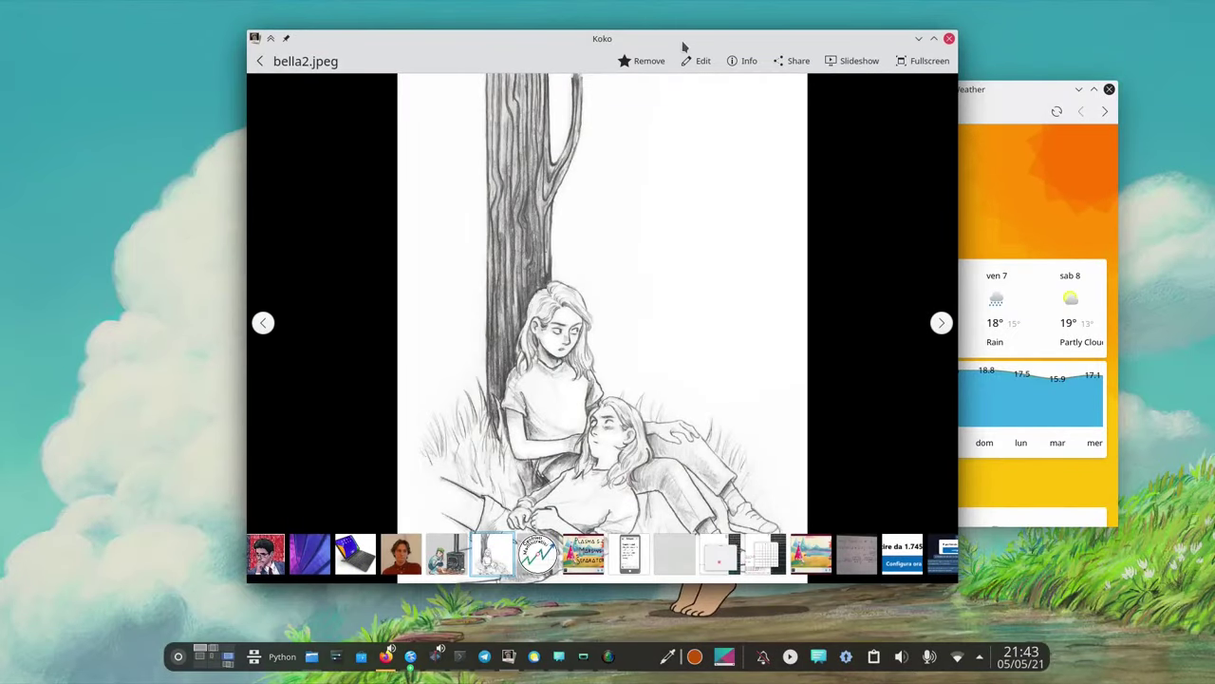
pyautogui.moveTo(682, 46); pyautogui.dragTo(661, 43)
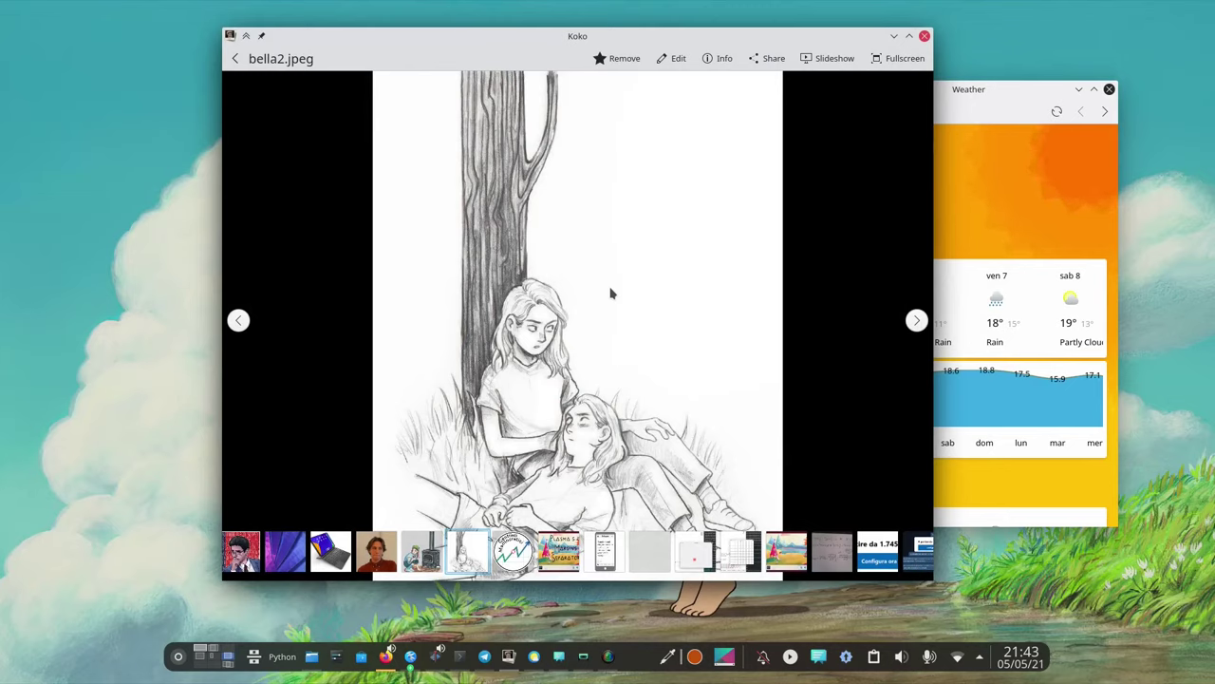
pyautogui.scroll(-3, 687, 557)
pyautogui.scroll(3, 686, 557)
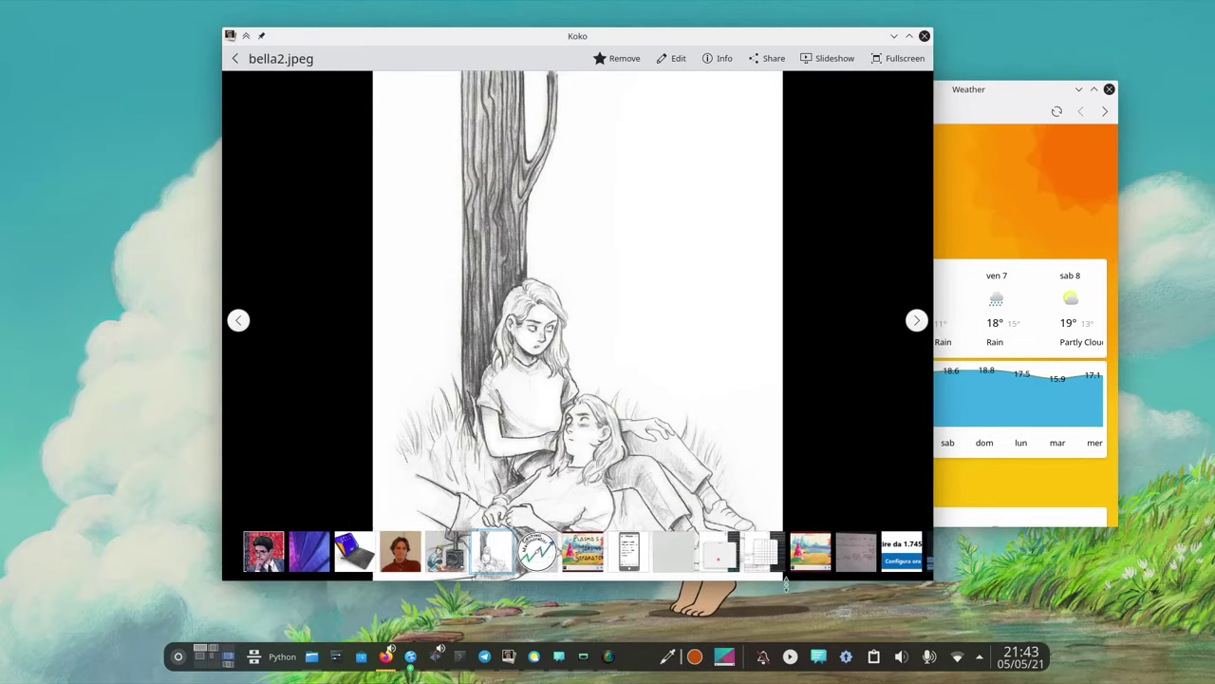
pyautogui.scroll(-5, 686, 557)
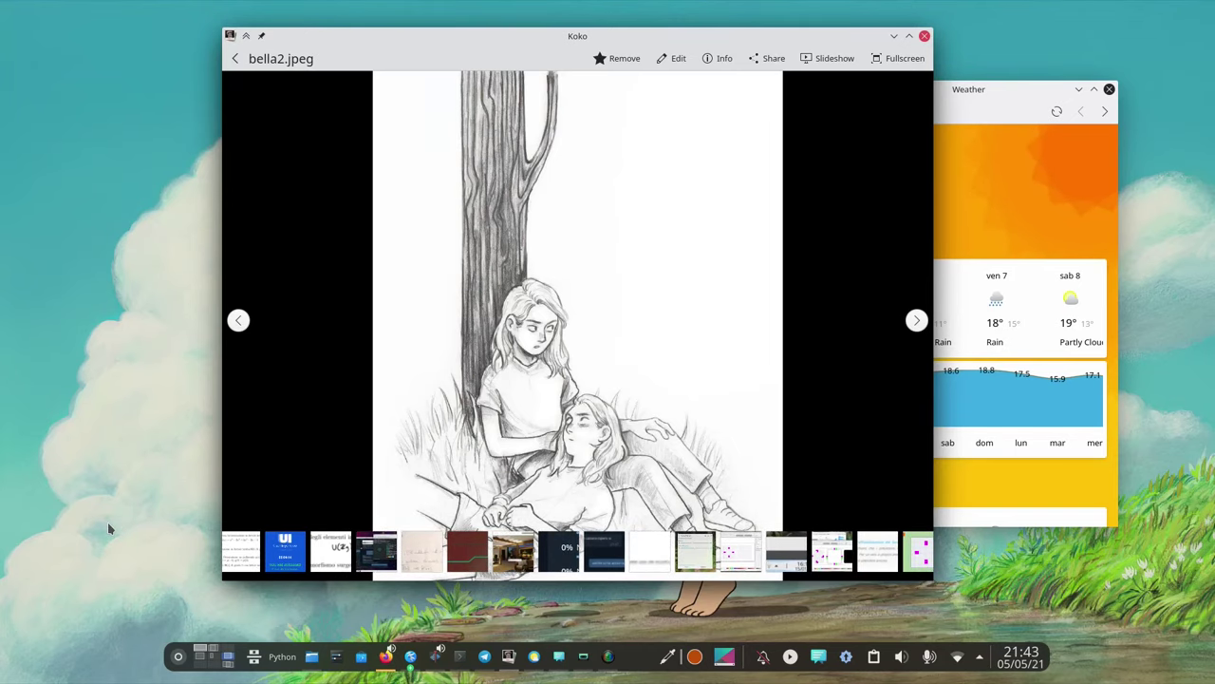
# Step: Open Screenshot_20210114_212821.png, browse back through the red chart and handwritten notes, then return to Pictures
pyautogui.click(513, 560)
pyautogui.scroll(4, 380, 247)
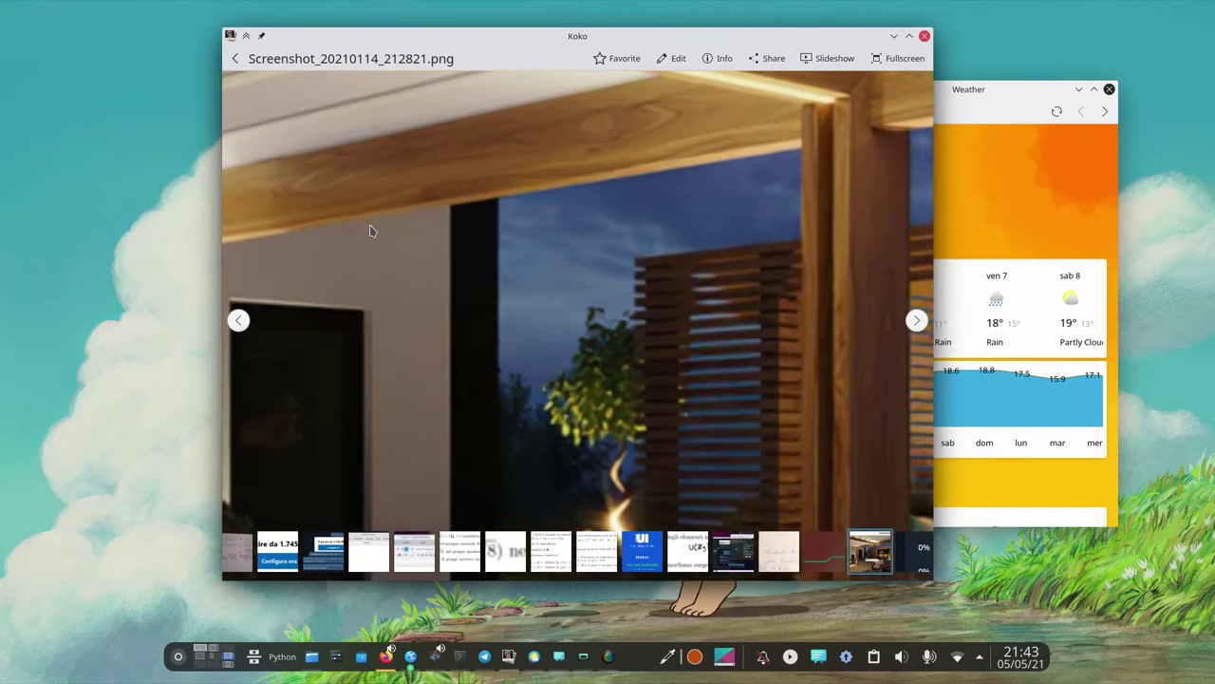
pyautogui.scroll(-4, 372, 228)
pyautogui.press('Right')
pyautogui.press('Right')
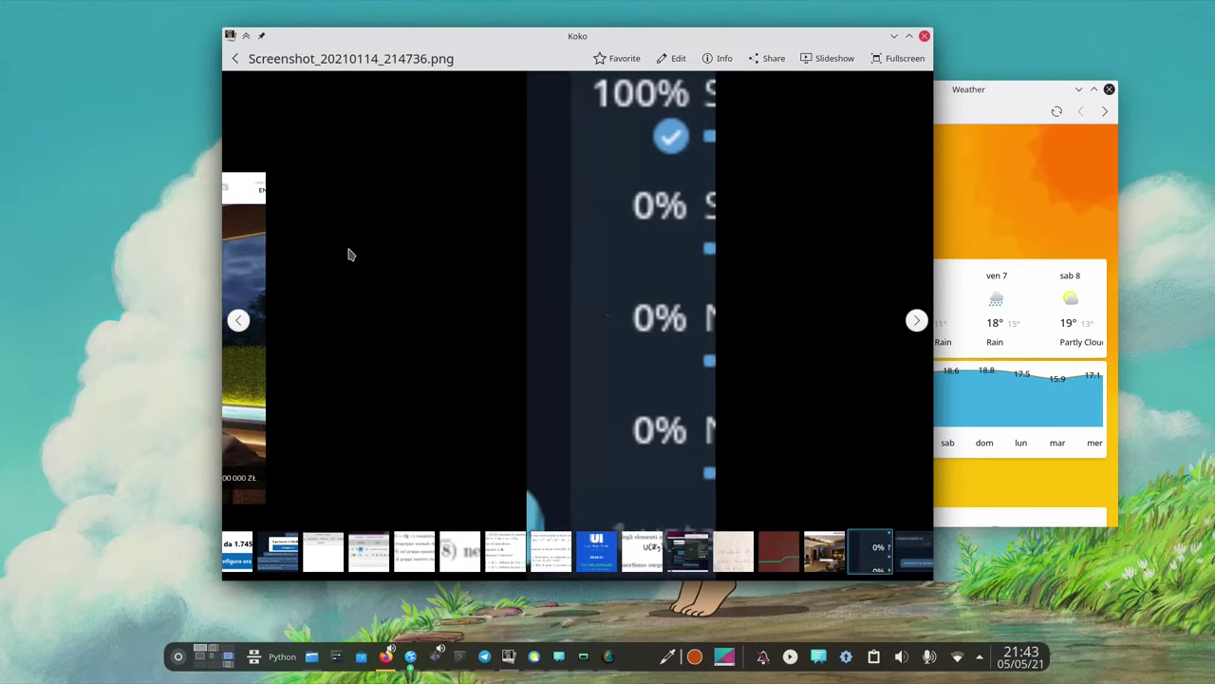
pyautogui.press('Left')
pyautogui.press('Left')
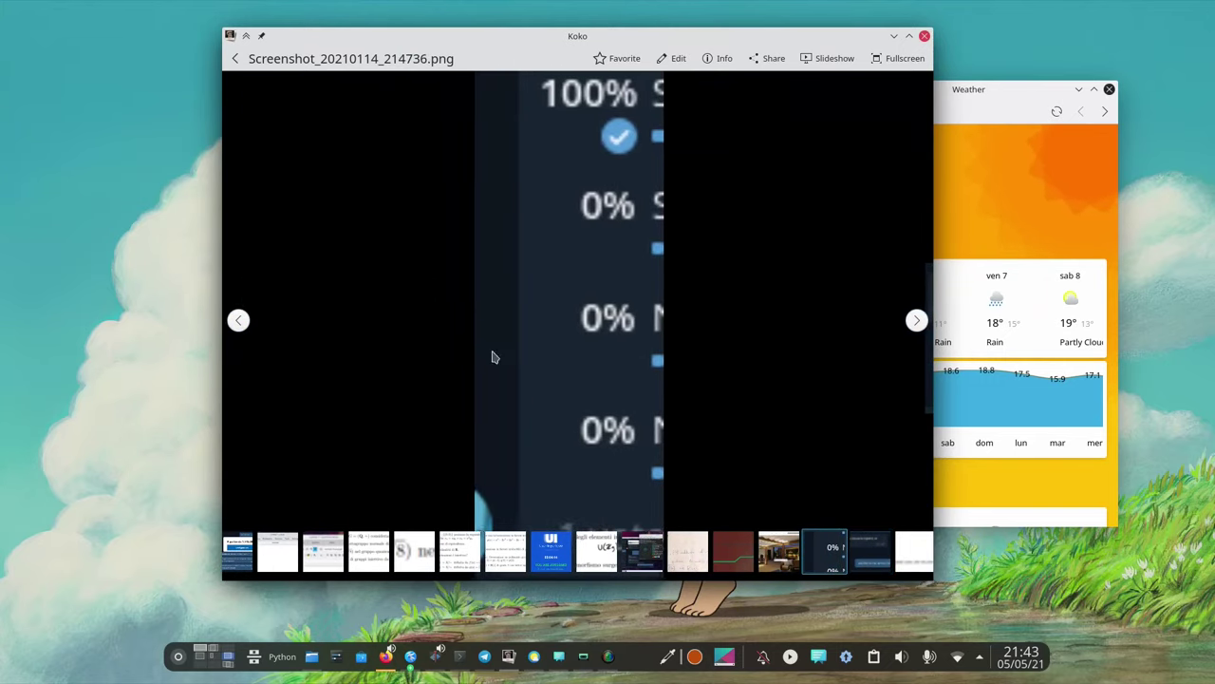
pyautogui.scroll(2, 565, 359)
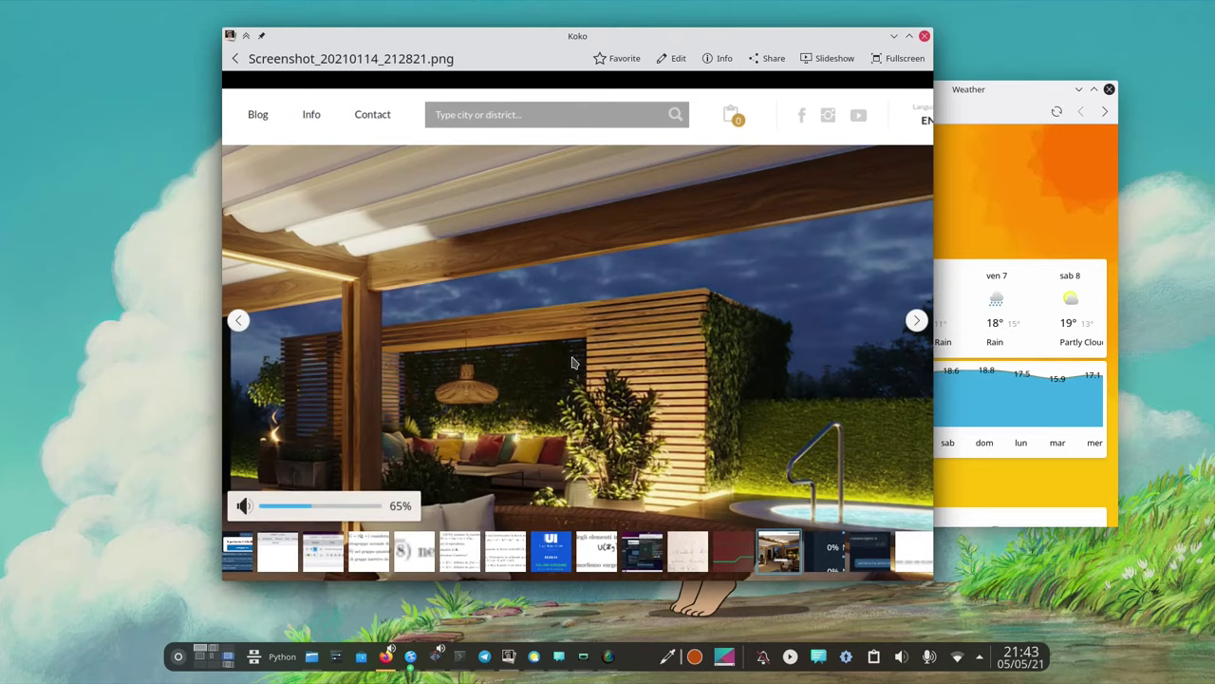
pyautogui.click(237, 322)
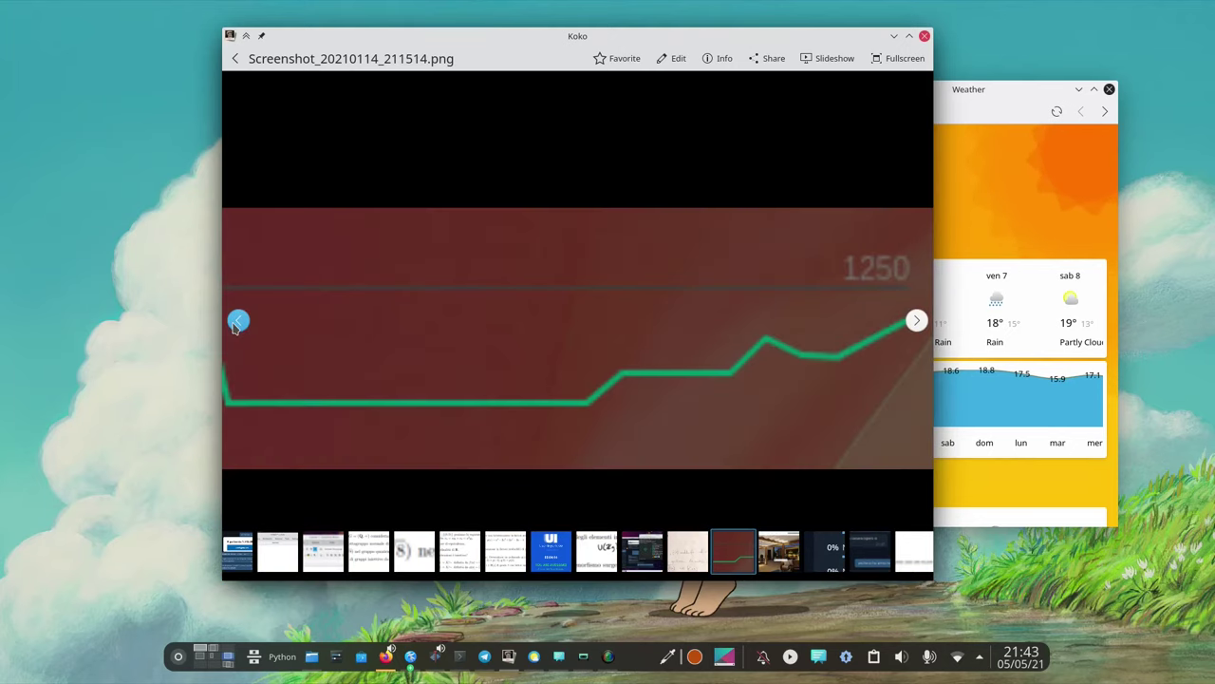
pyautogui.click(238, 322)
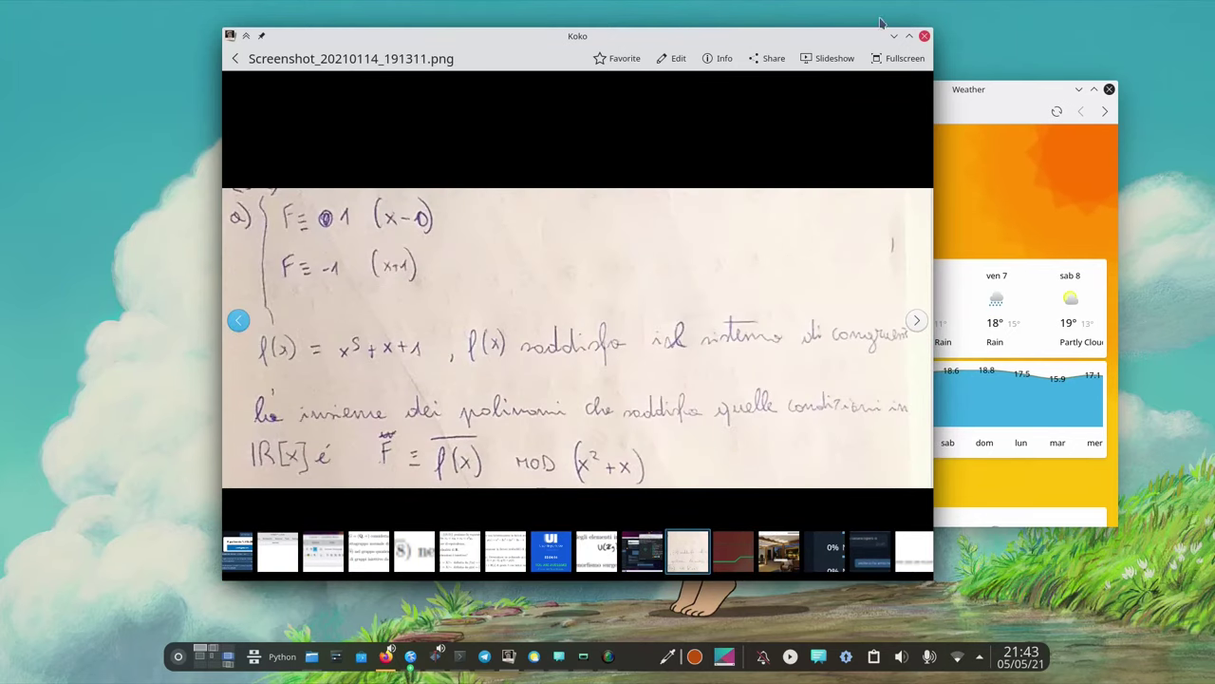
pyautogui.click(235, 57)
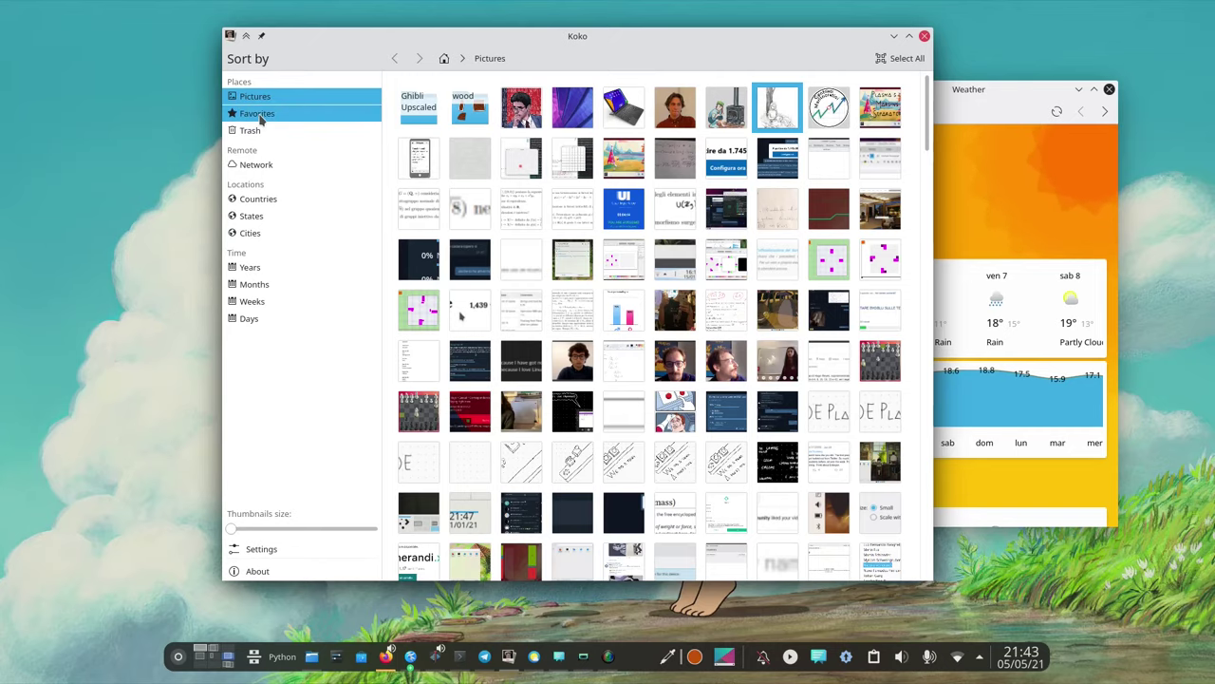
# Step: Browse Favorites, Trash and the Network remote locations, confirming the FTP login prompt
pyautogui.click(263, 116)
pyautogui.click(295, 134)
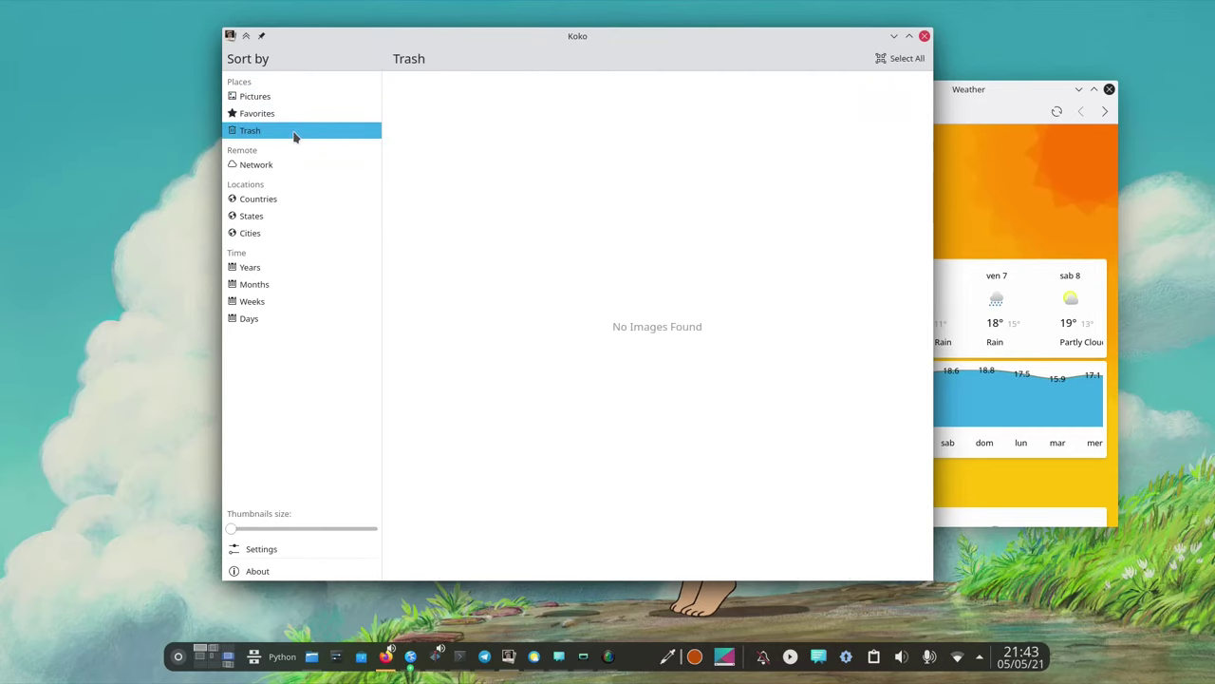
pyautogui.click(279, 167)
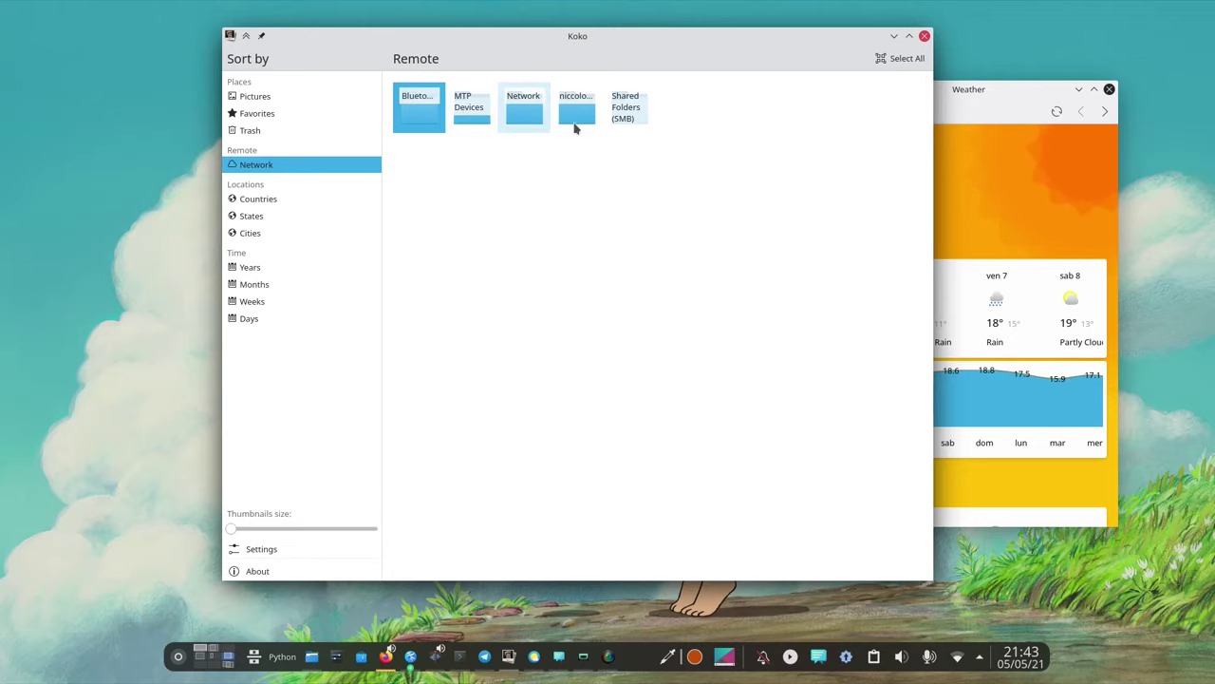
pyautogui.click(565, 127)
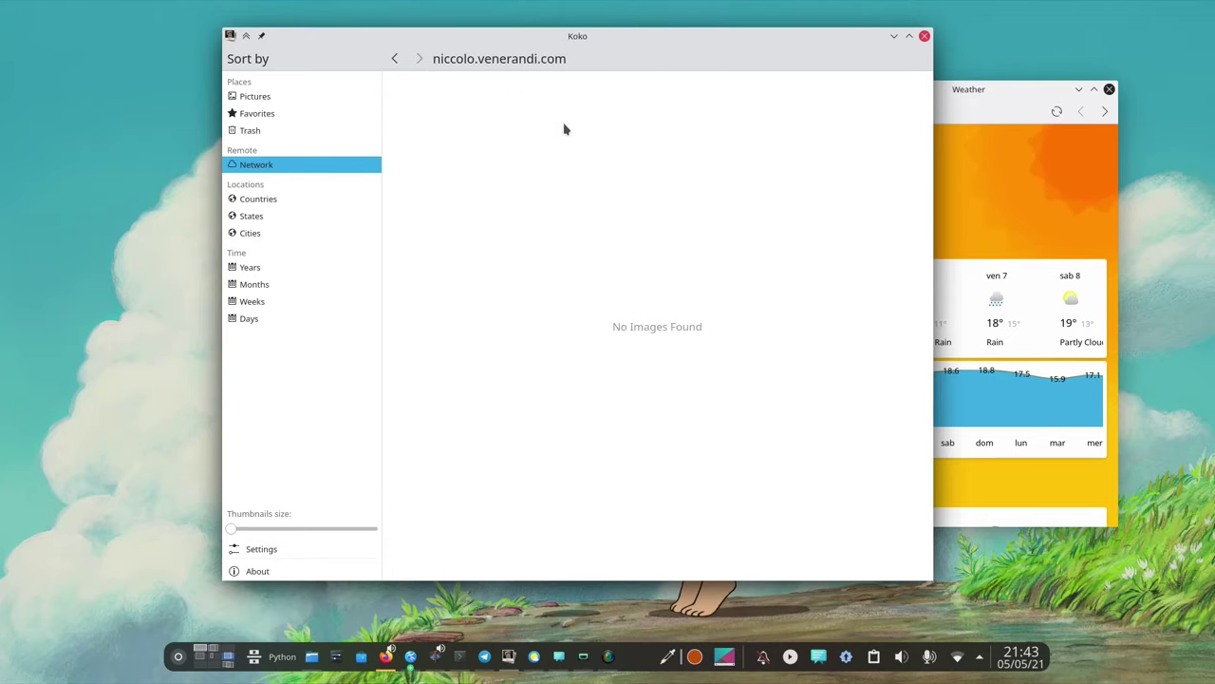
pyautogui.click(395, 59)
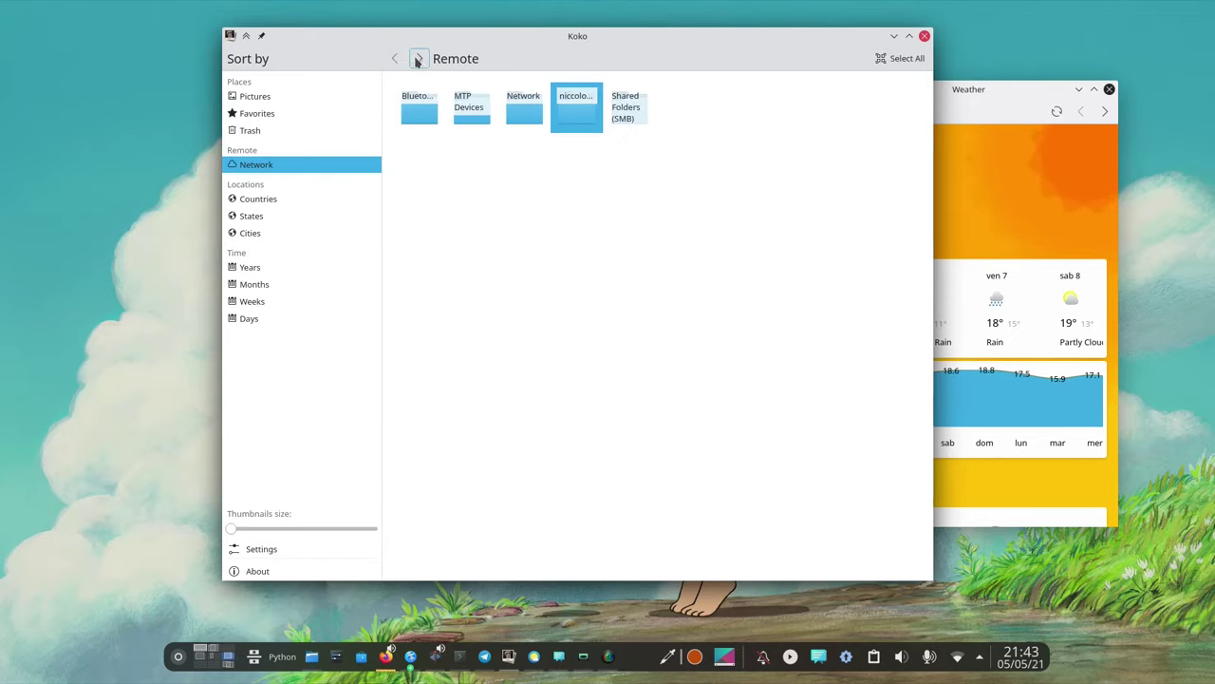
pyautogui.click(418, 58)
pyautogui.click(395, 59)
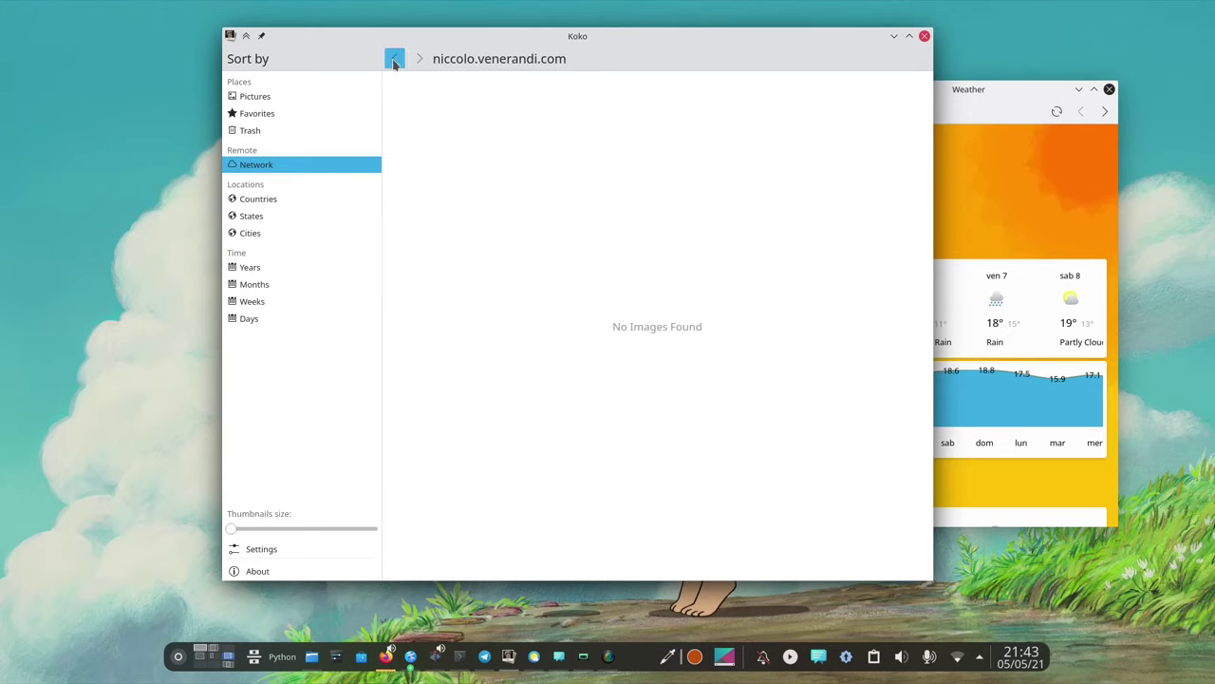
pyautogui.click(625, 382)
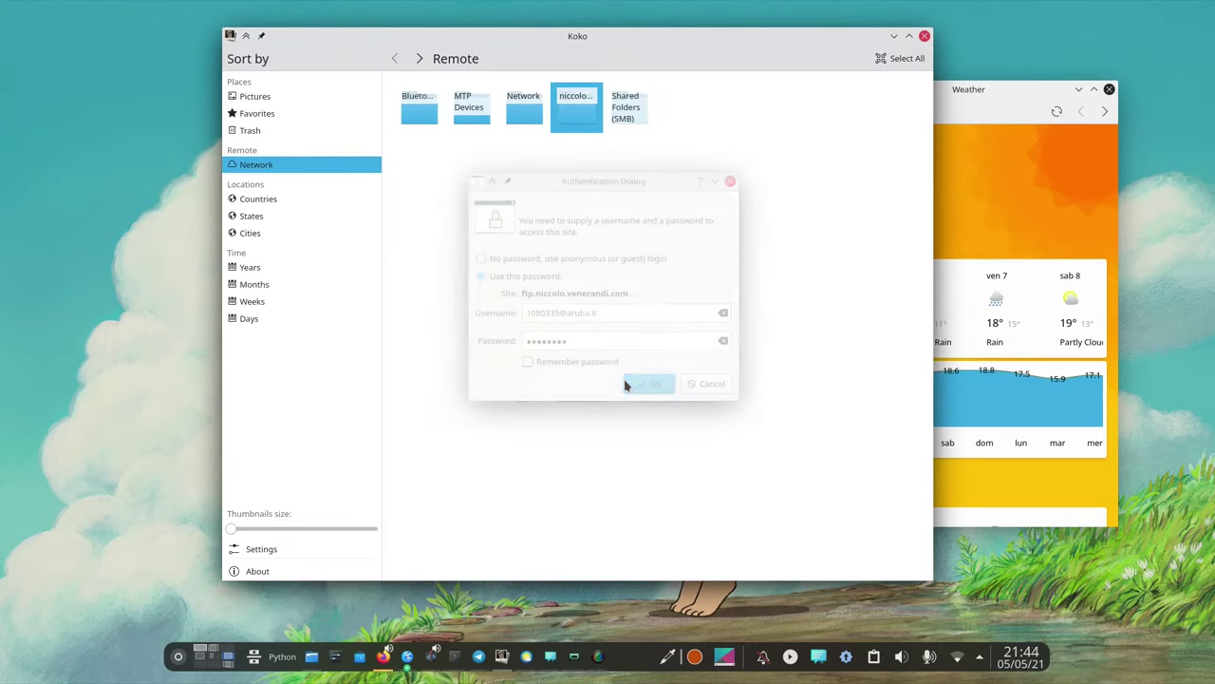
# Step: View images by country, state, city, year, month and week, enlarge week thumbnails to 114 px, then open Settings
pyautogui.click(290, 204)
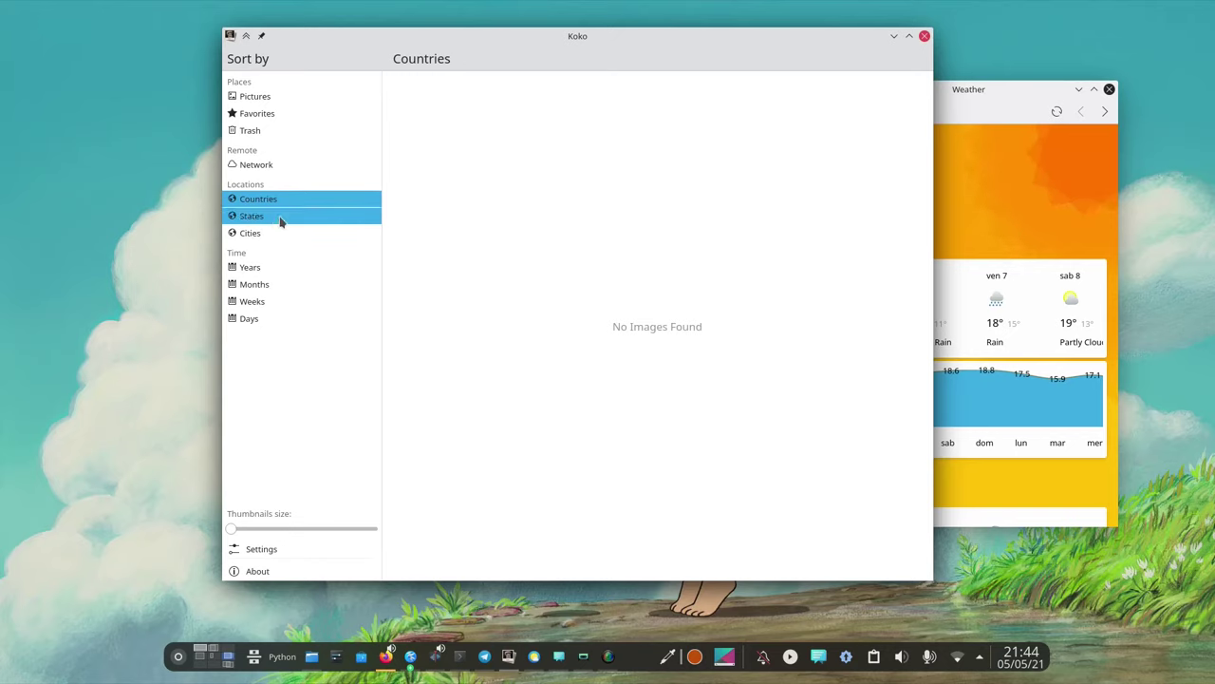
pyautogui.click(277, 218)
pyautogui.click(271, 234)
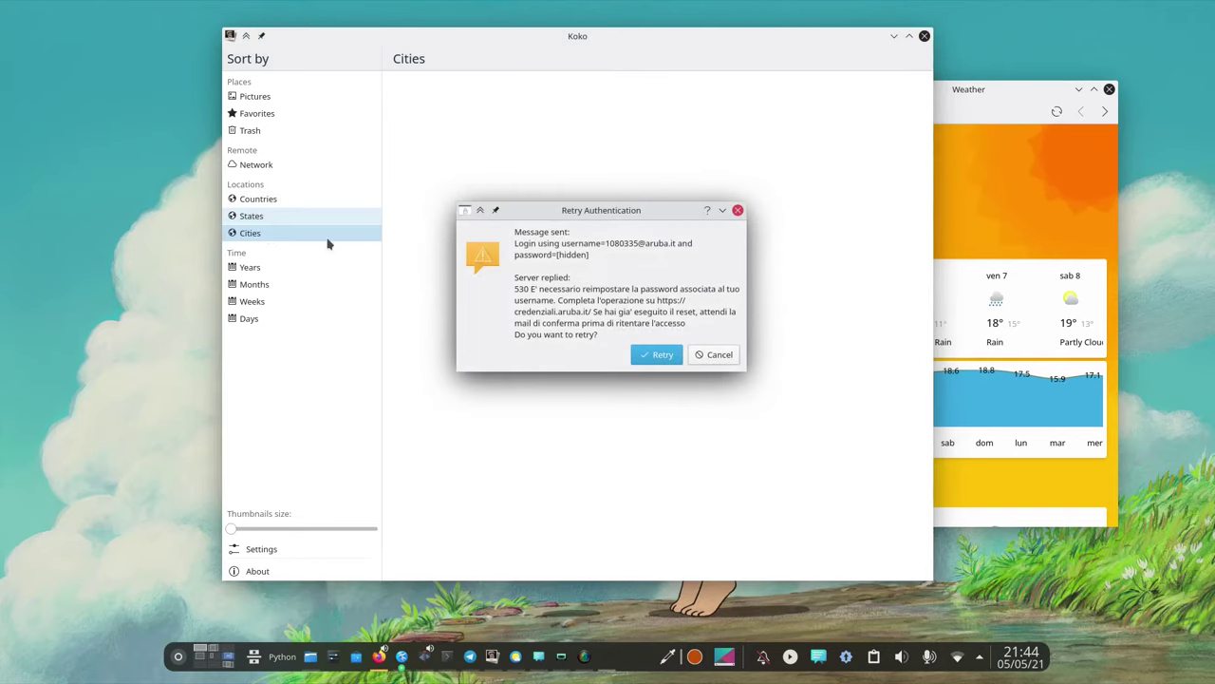
pyautogui.click(707, 357)
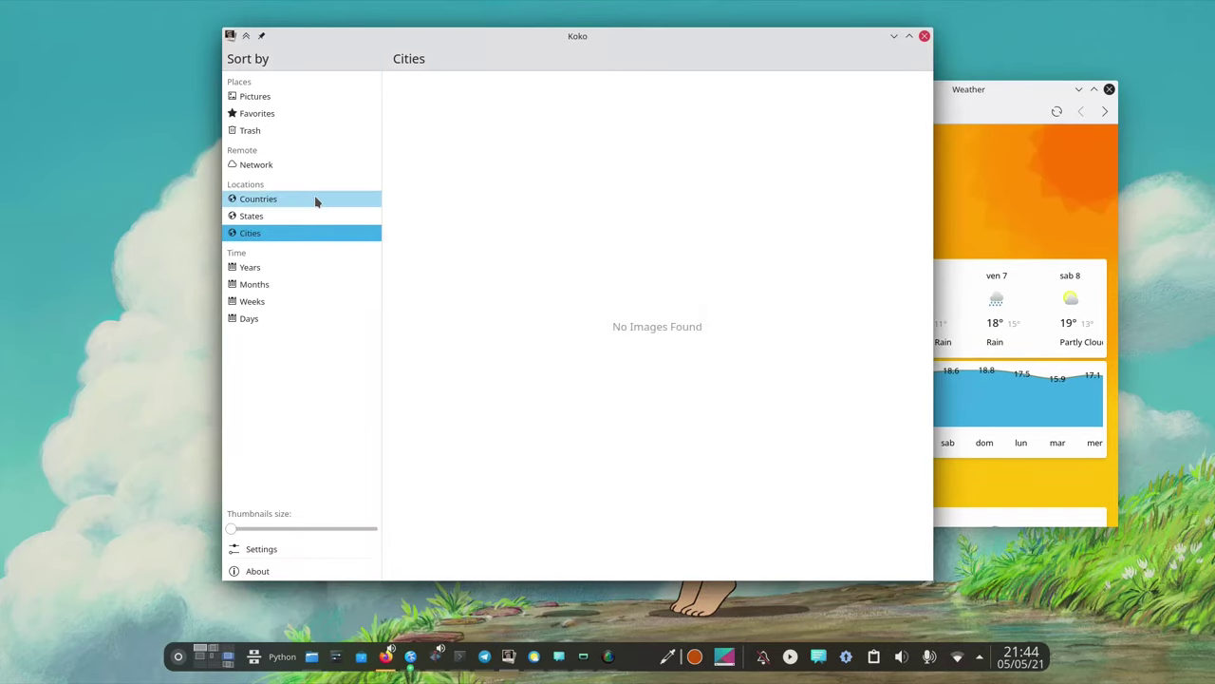
pyautogui.click(311, 199)
pyautogui.click(281, 274)
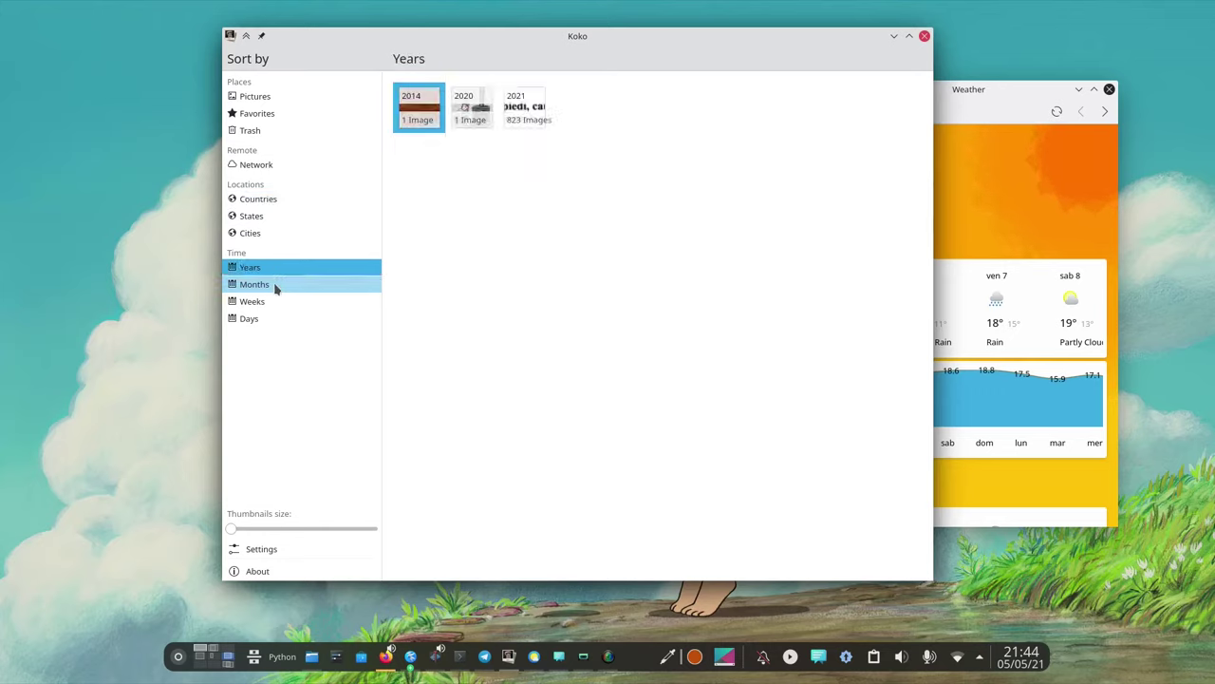
pyautogui.click(274, 285)
pyautogui.click(267, 301)
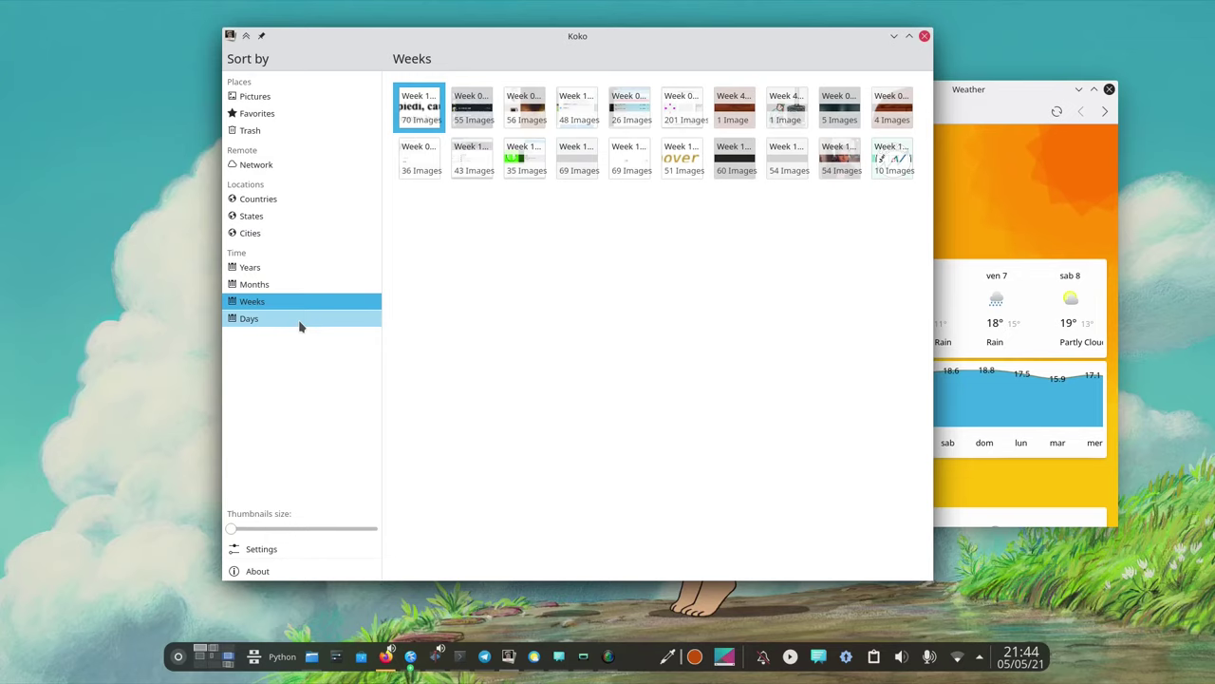
pyautogui.moveTo(230, 530); pyautogui.dragTo(294, 530)
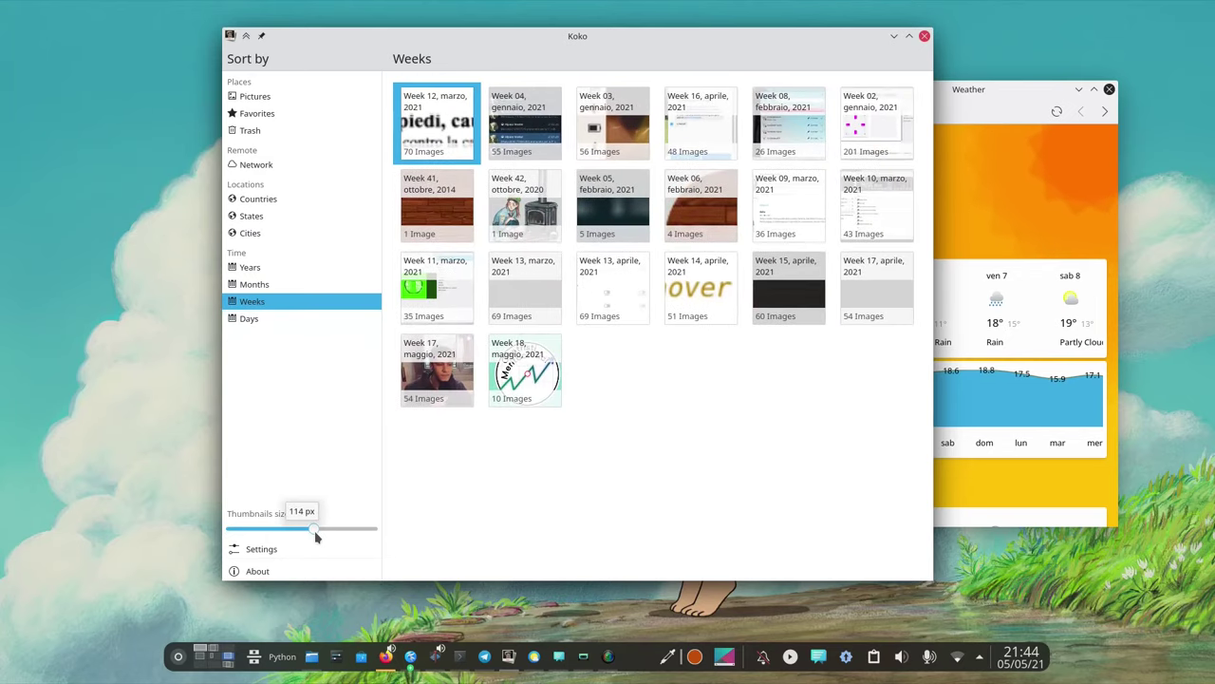
pyautogui.click(295, 552)
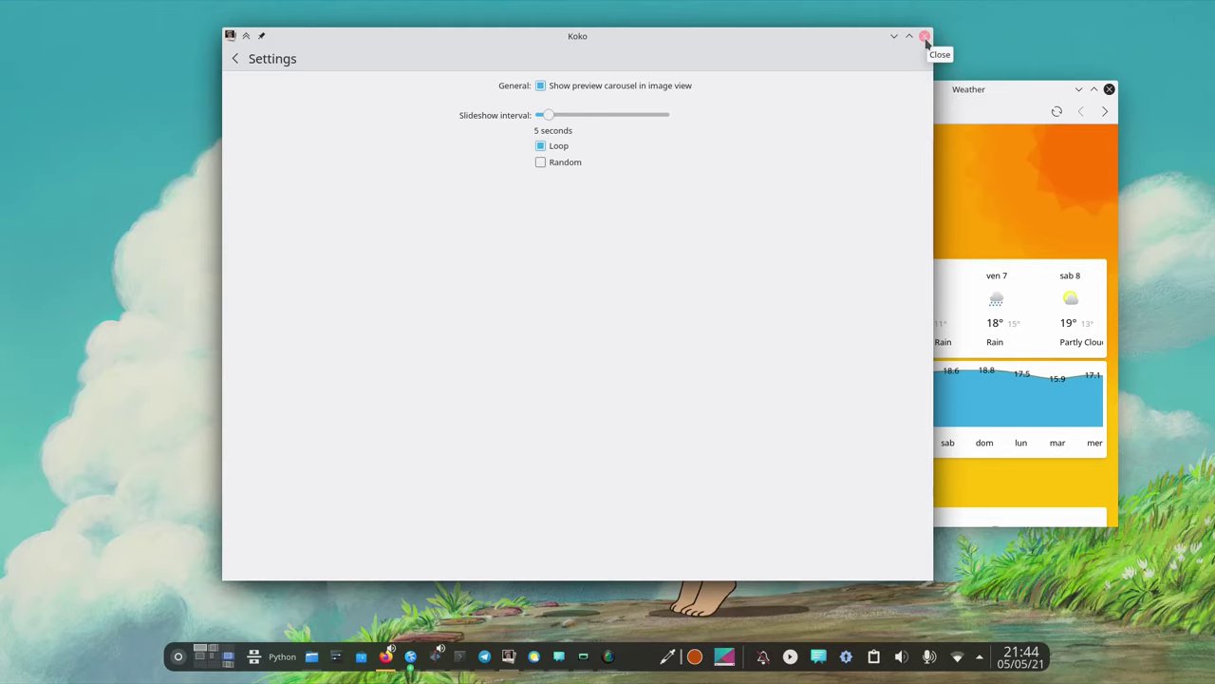
# Step: Close the Koko window, leaving KWeather showing Punta Vagno at 59°
pyautogui.click(925, 38)
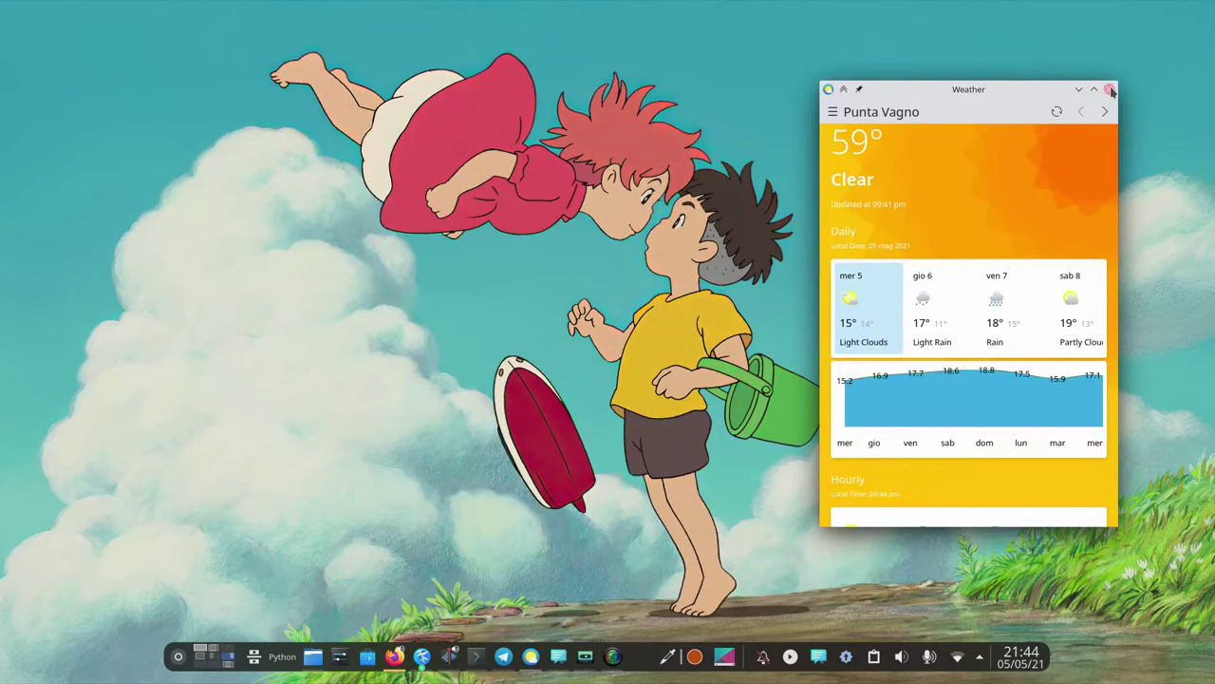
# Step: Close the Weather window and bring back NeoChat, positioning it on screen
pyautogui.click(1110, 88)
pyautogui.press('super+d')
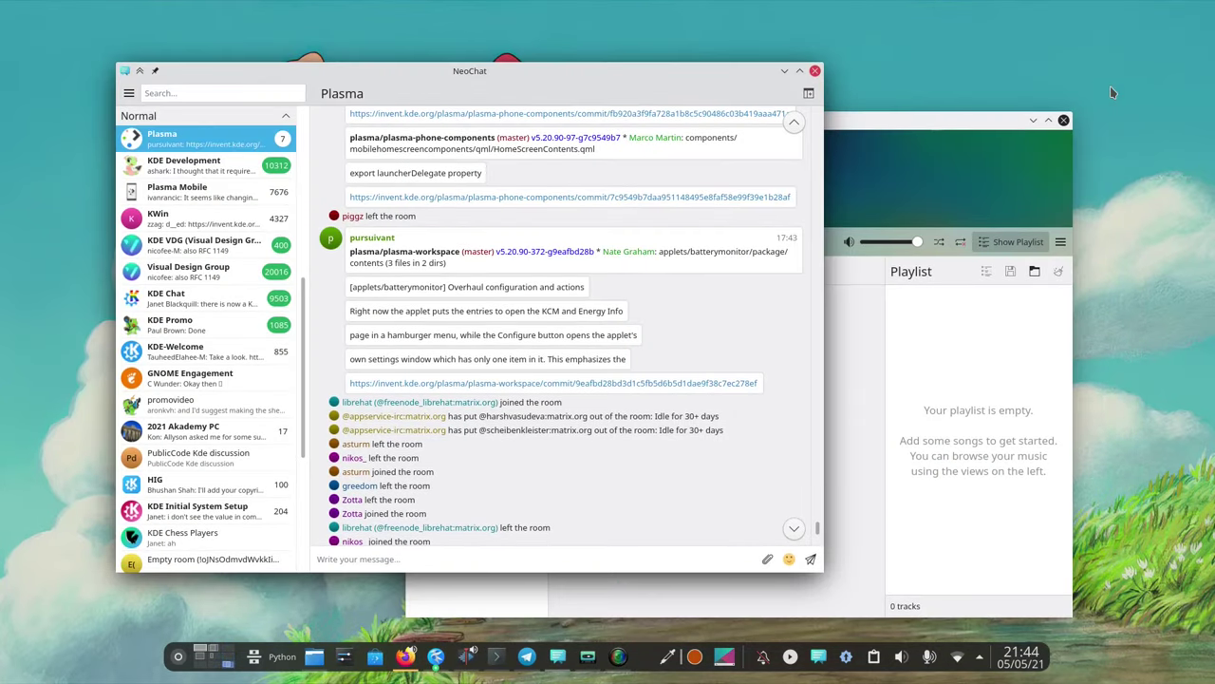
pyautogui.moveTo(588, 74); pyautogui.dragTo(641, 64)
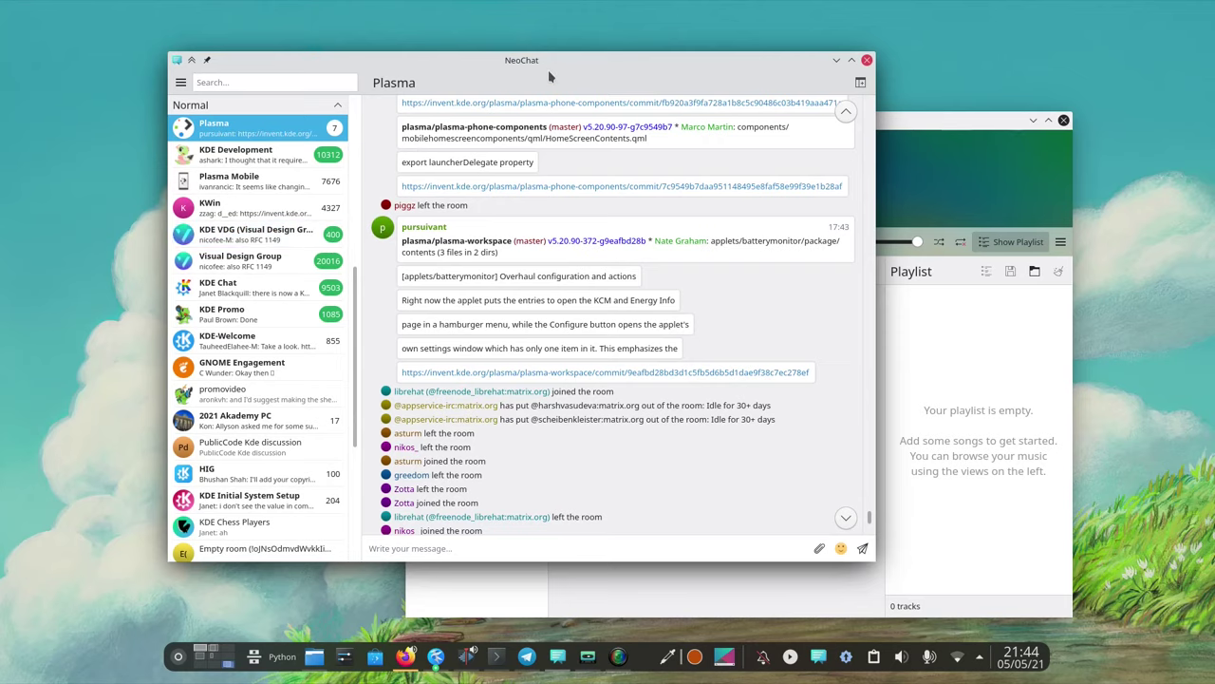
pyautogui.moveTo(539, 68)
pyautogui.mouseDown()
pyautogui.moveTo(559, 67)
pyautogui.moveTo(529, 75)
pyautogui.mouseUp()
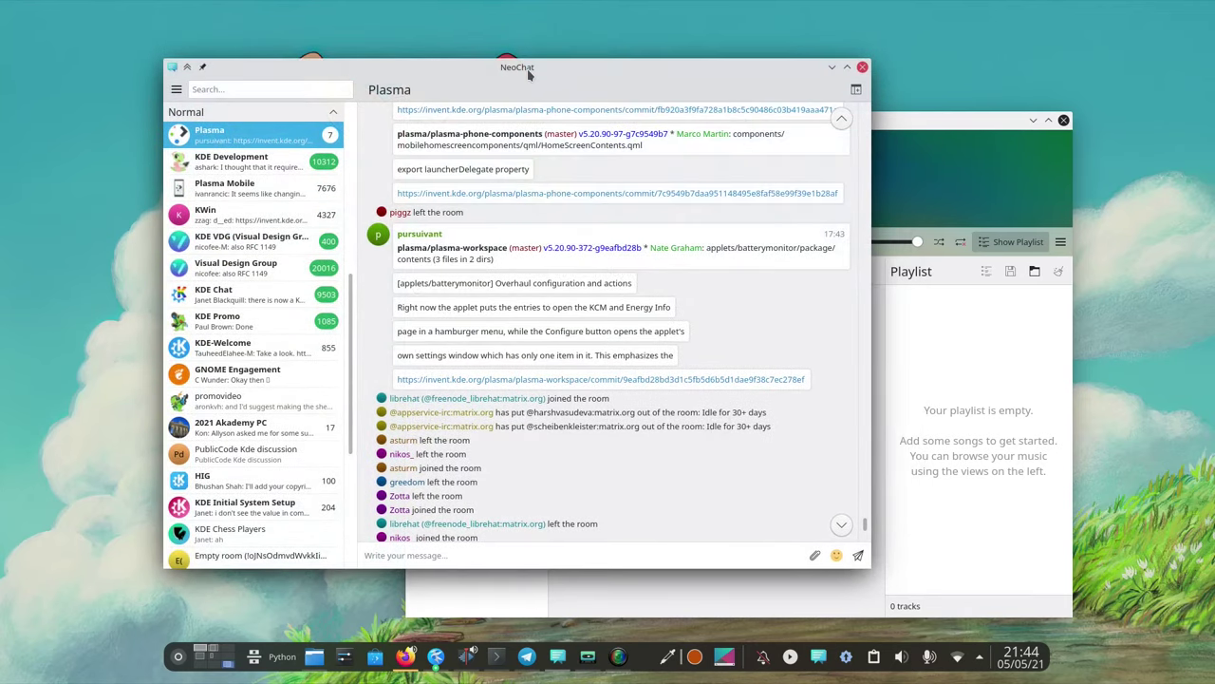
# Step: Show the Plasma room's information panel with its 976 members and widen the NeoChat window
pyautogui.click(856, 90)
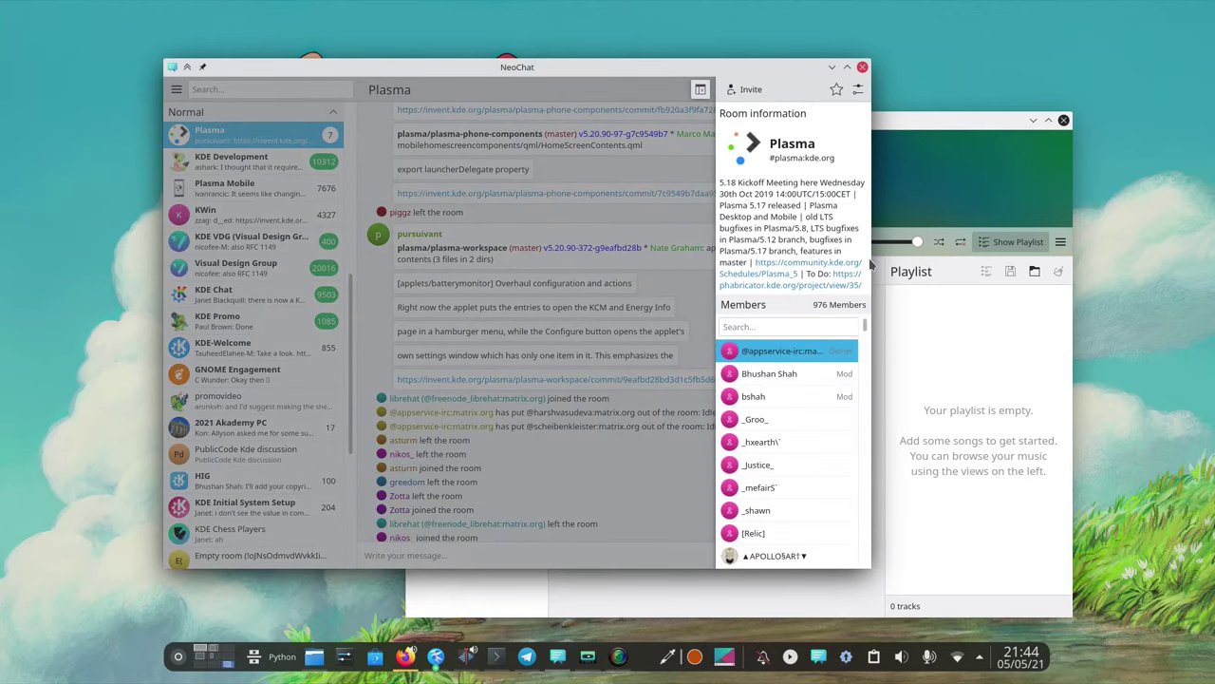
pyautogui.moveTo(872, 260); pyautogui.dragTo(1003, 260)
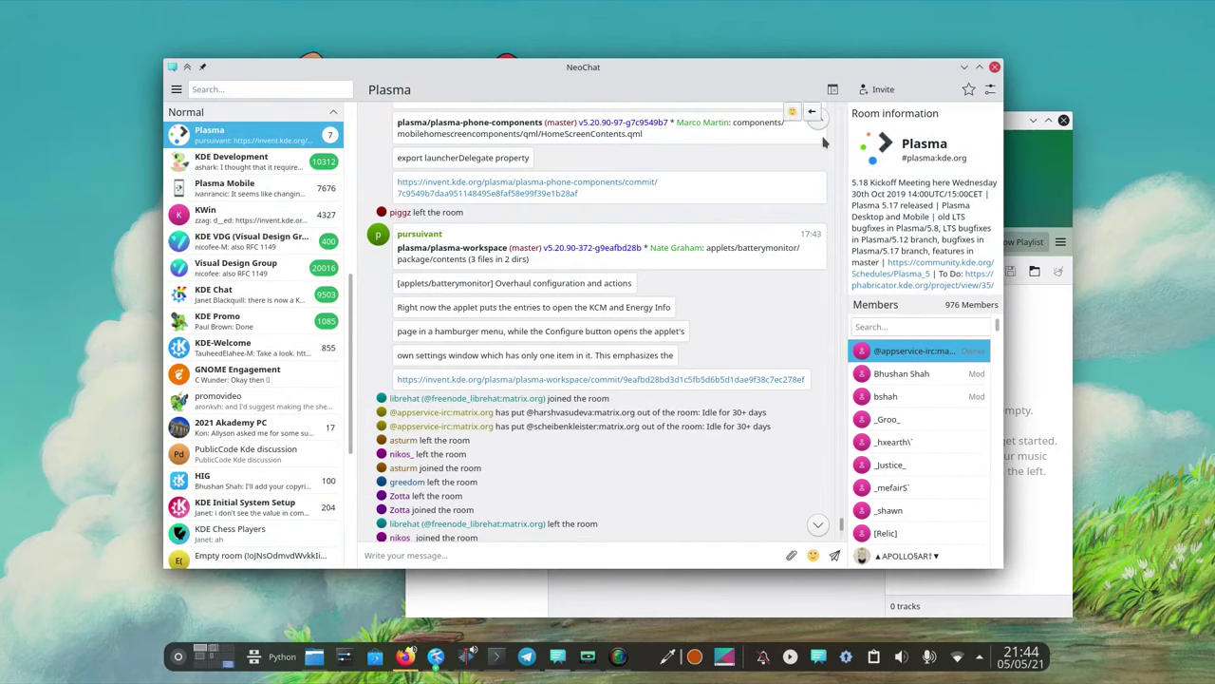
pyautogui.scroll(5, 665, 342)
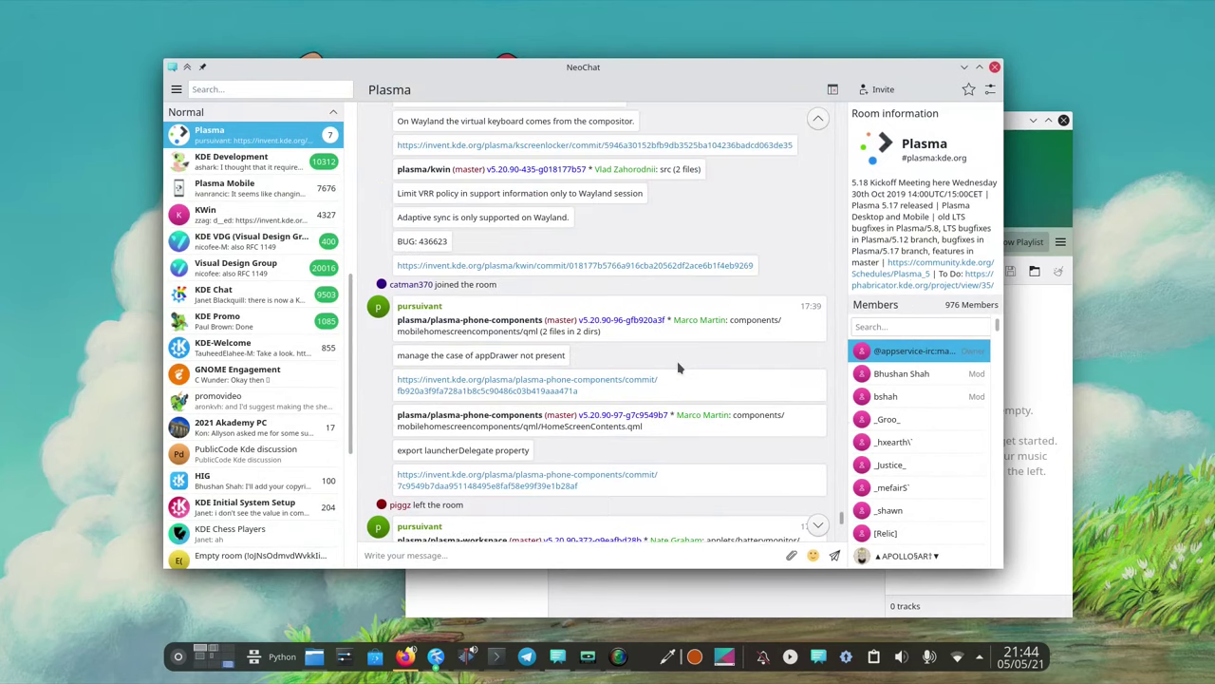
pyautogui.moveTo(627, 72); pyautogui.dragTo(571, 71)
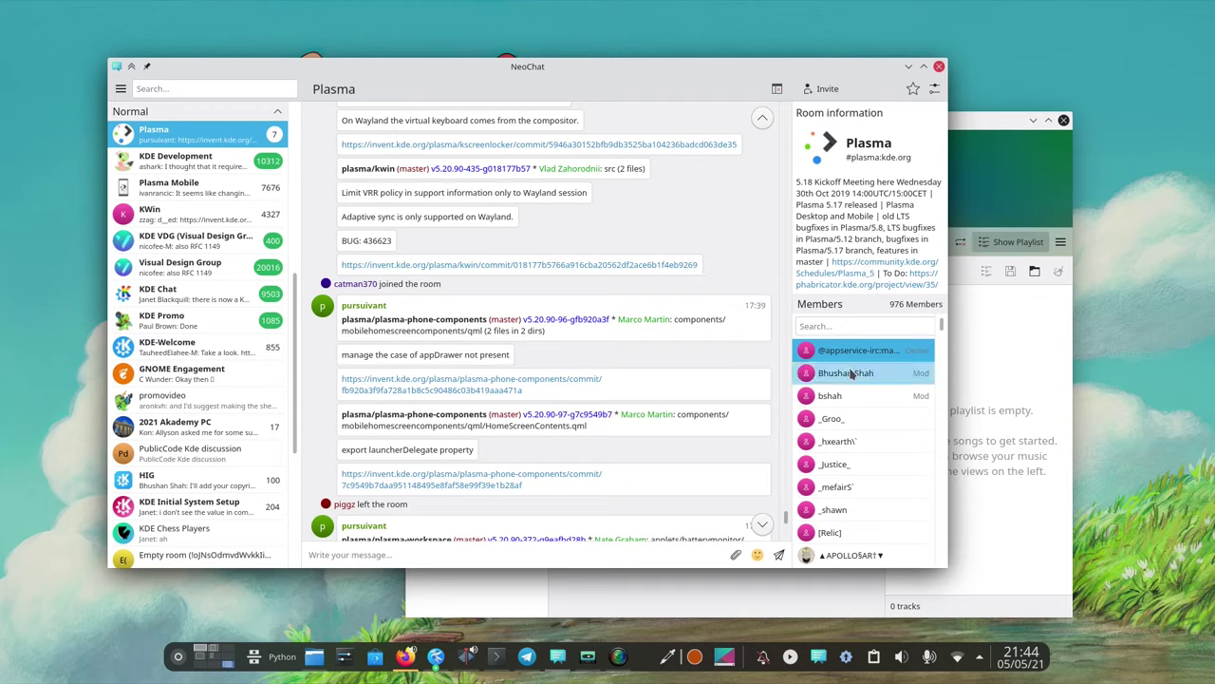
pyautogui.scroll(-5, 851, 374)
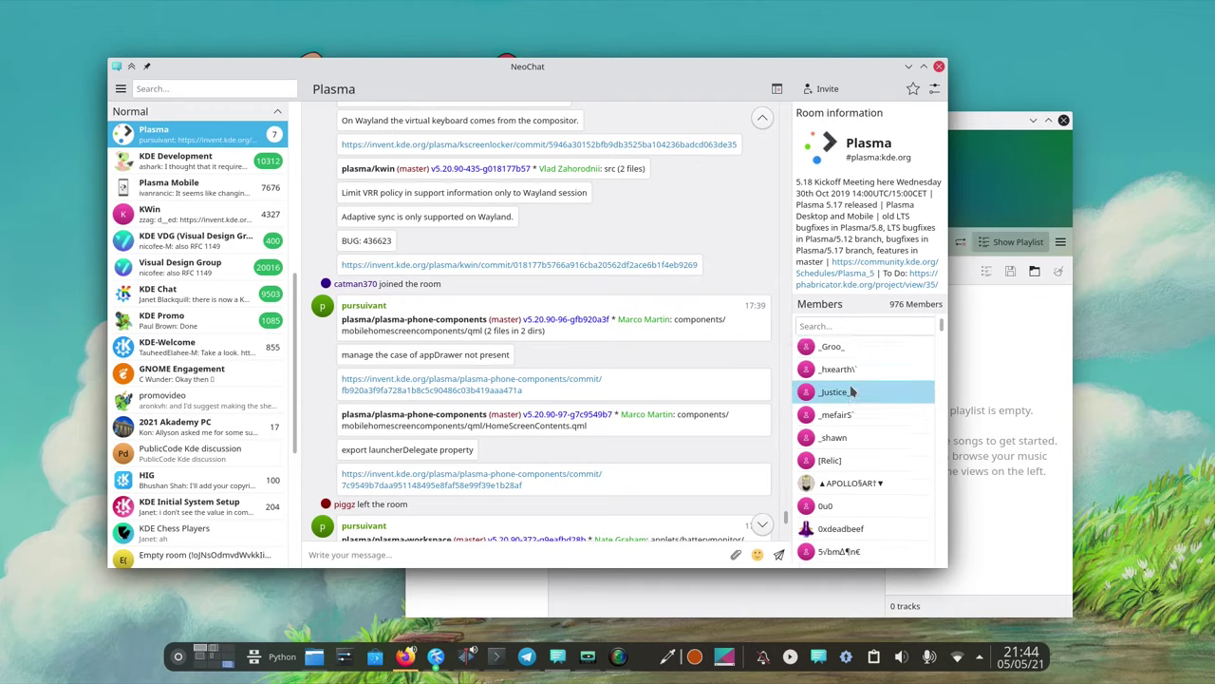
# Step: Favourite the Plasma room and switch the conversation to Plasma Mobile
pyautogui.click(914, 90)
pyautogui.scroll(10, 198, 285)
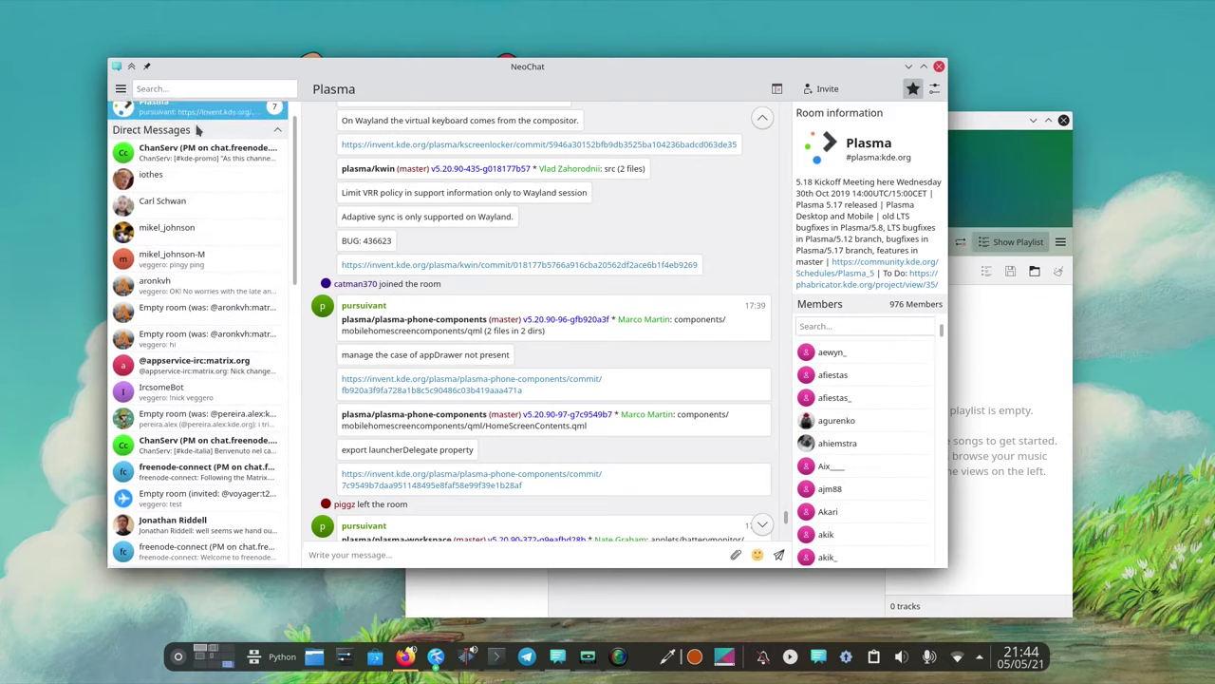
pyautogui.scroll(-8, 209, 218)
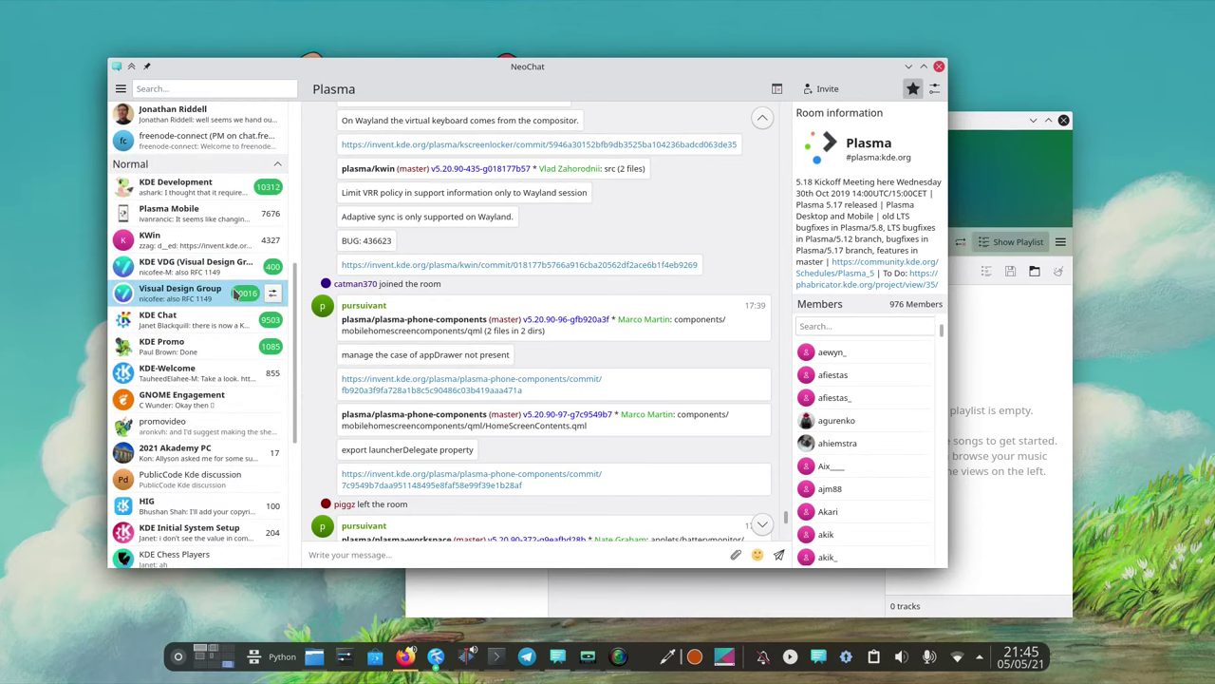
pyautogui.click(272, 215)
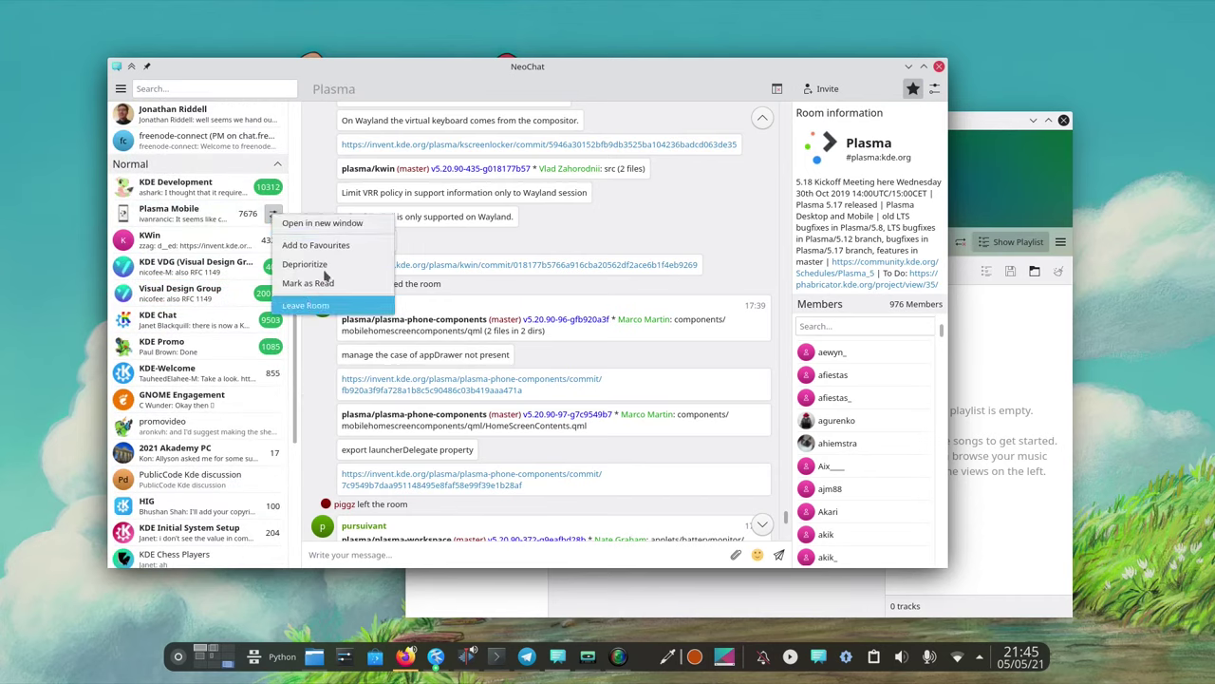
pyautogui.click(276, 215)
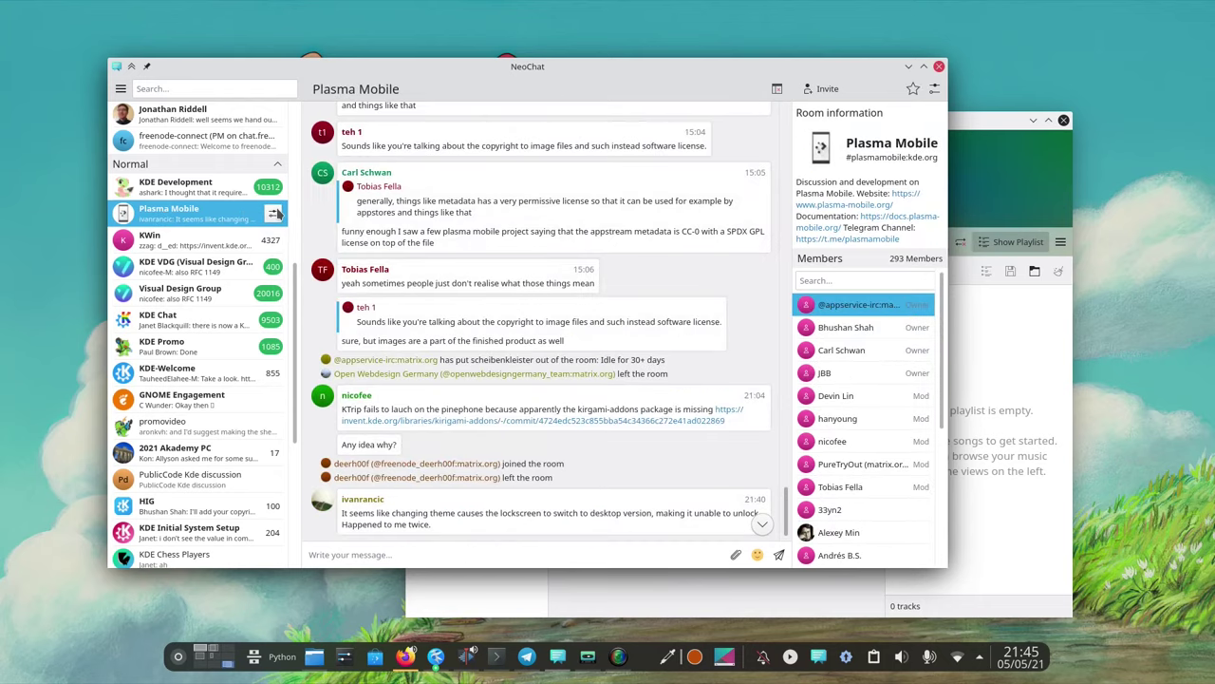
# Step: Open Plasma Mobile in its own separate window and move it toward the centre
pyautogui.click(276, 214)
pyautogui.click(302, 222)
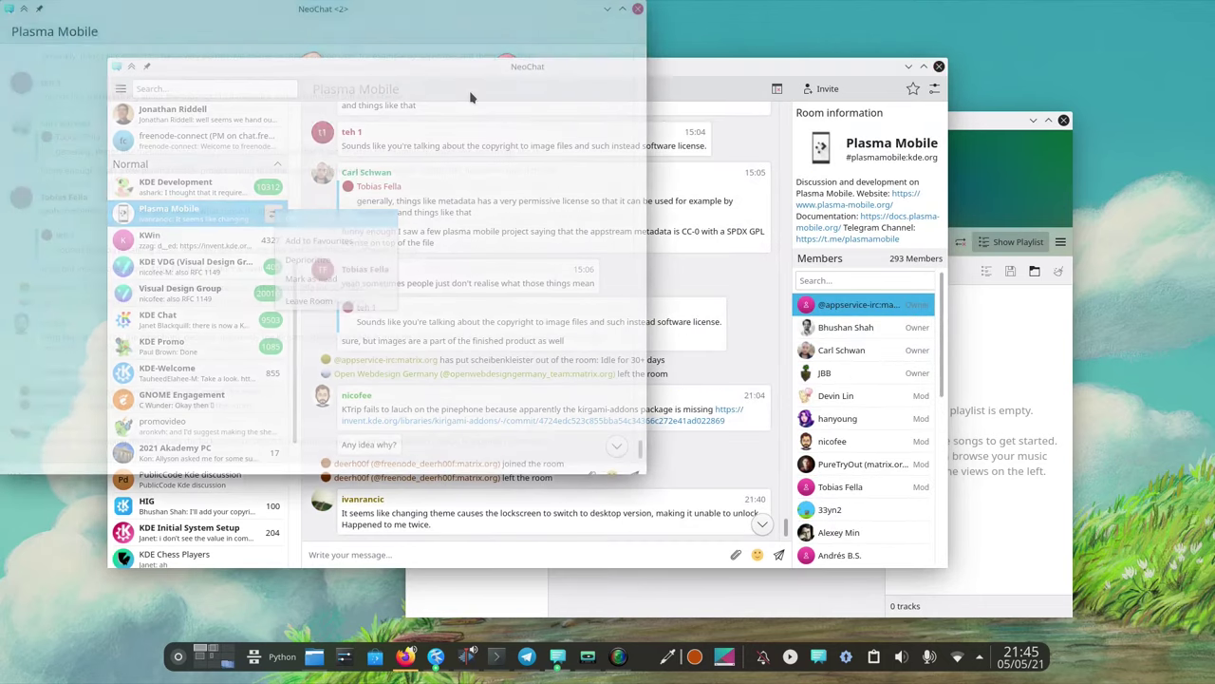
pyautogui.moveTo(324, 11); pyautogui.dragTo(644, 132)
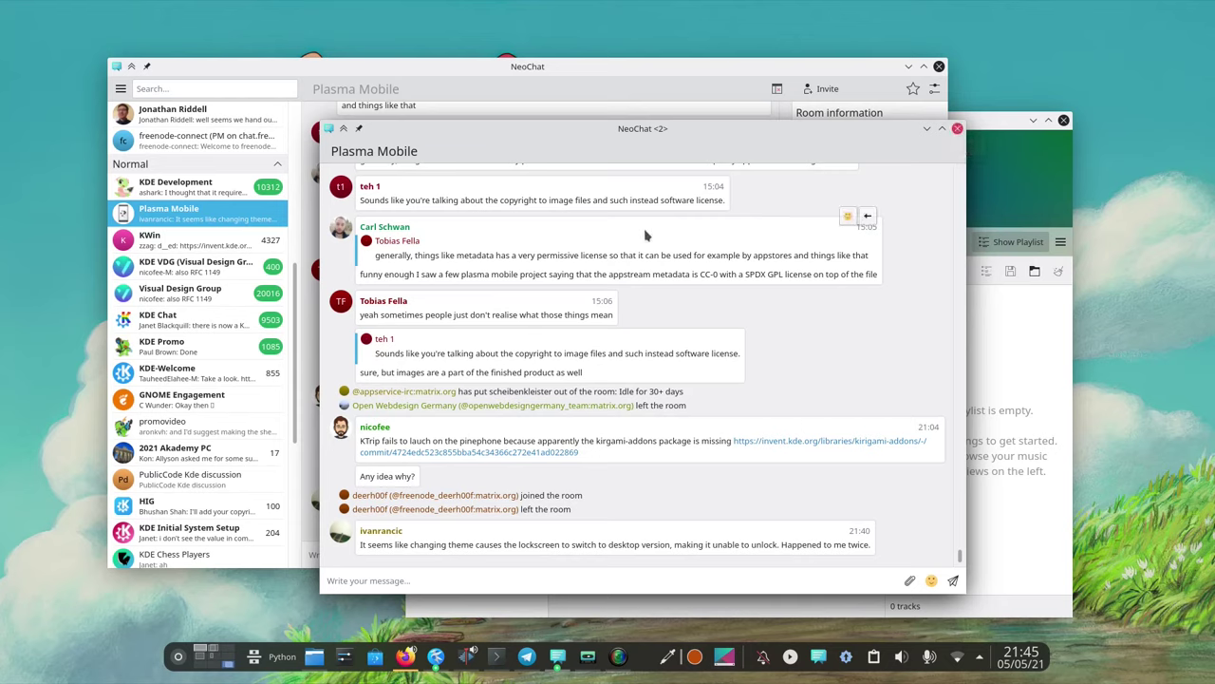
# Step: Close the separate Plasma Mobile window and briefly open then close its Room Settings
pyautogui.click(957, 128)
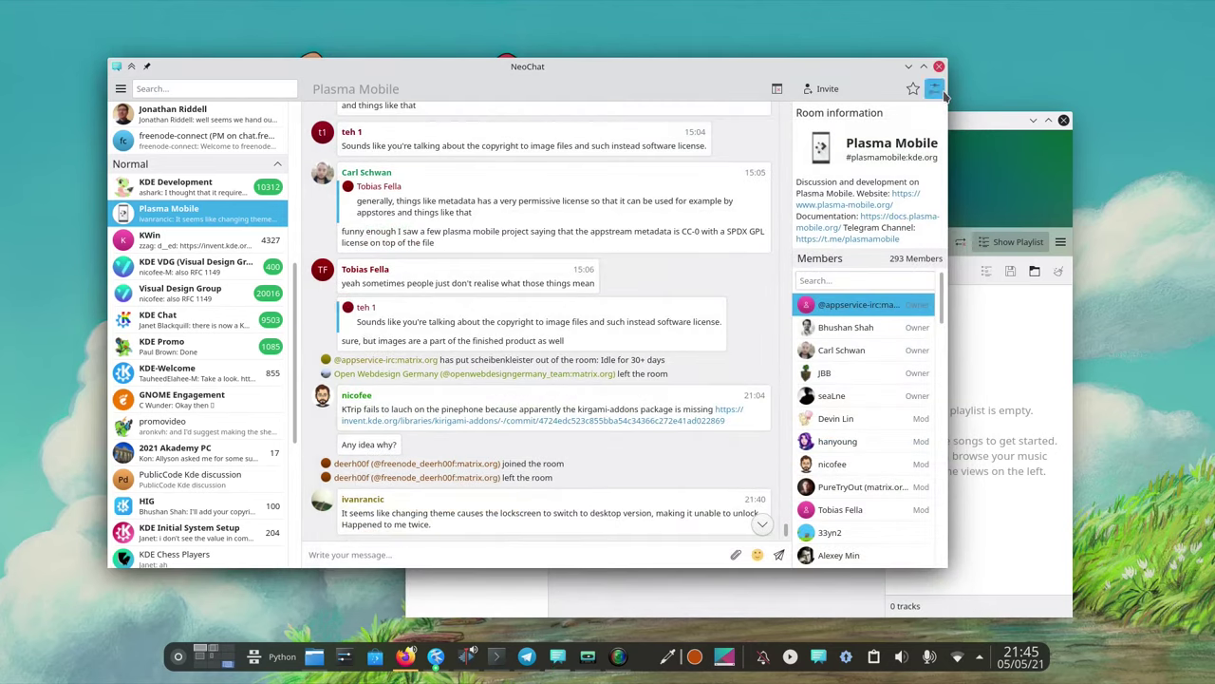
pyautogui.click(934, 88)
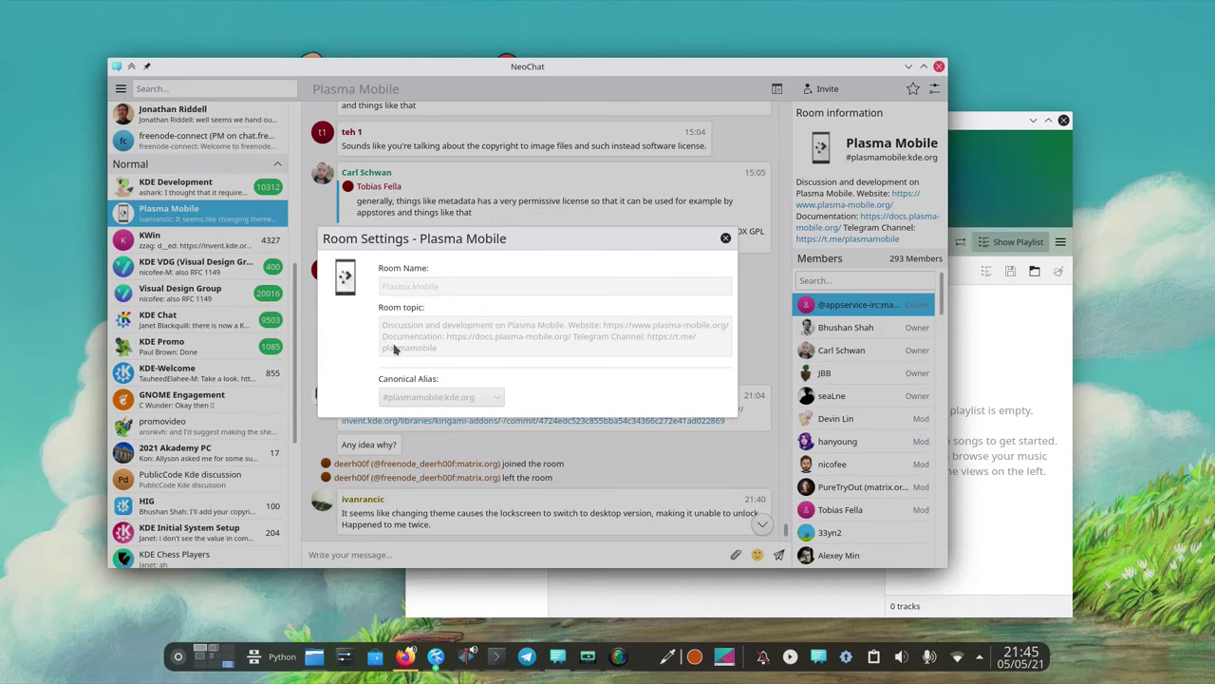
pyautogui.click(726, 237)
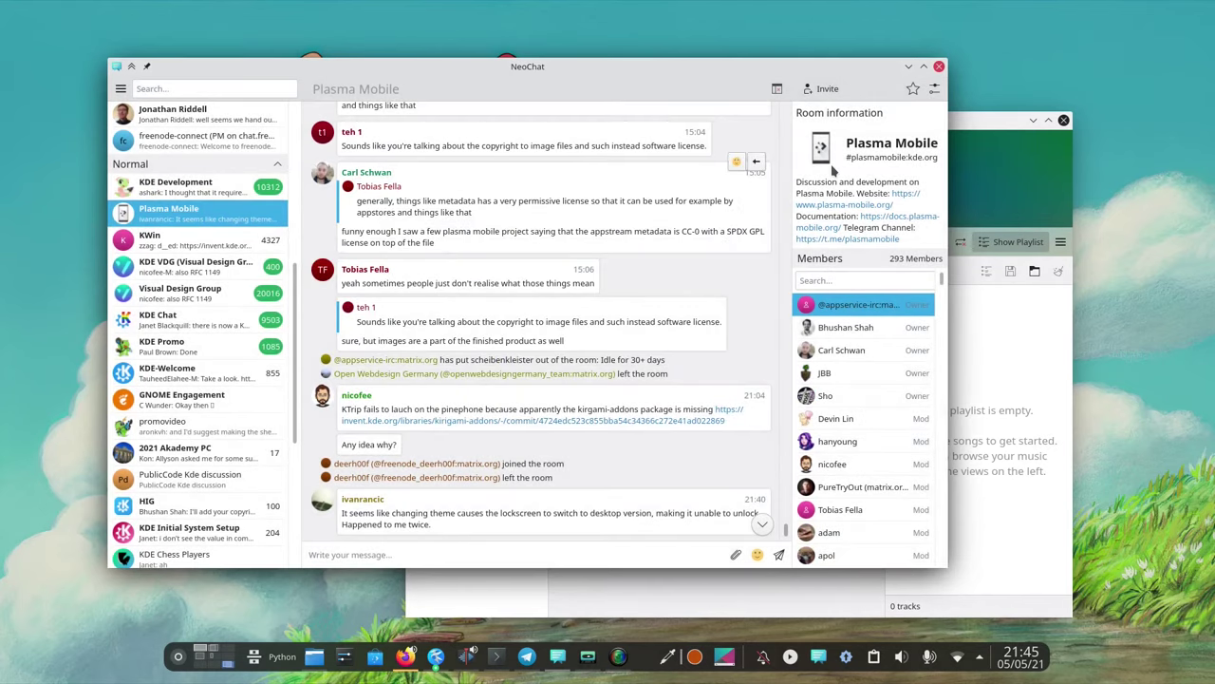
# Step: Switch to the KWin room, with 165 members, and try the emoji reaction picker on a message
pyautogui.scroll(-3, 835, 352)
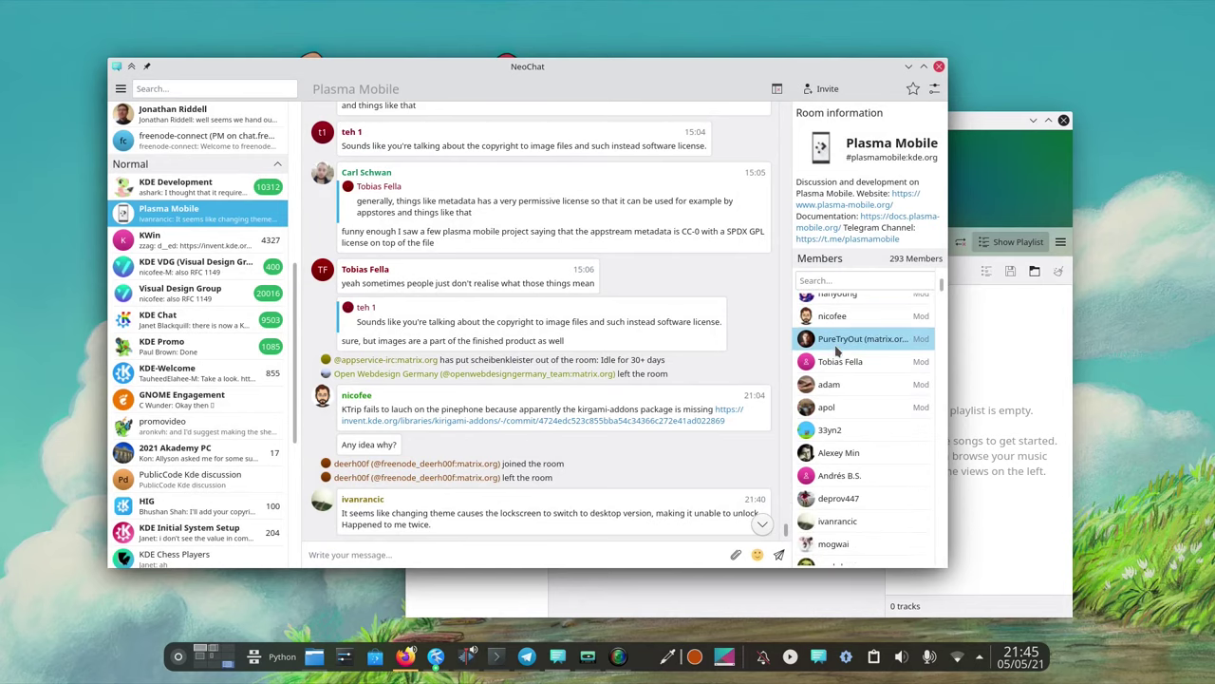
pyautogui.click(210, 249)
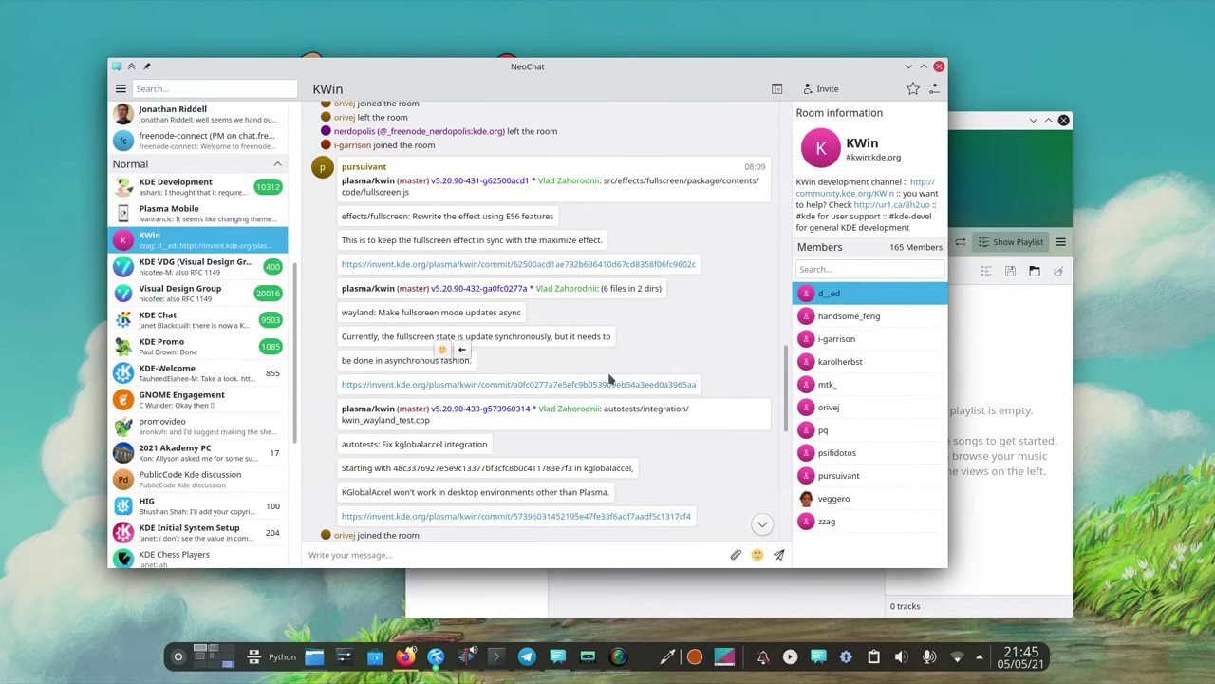
pyautogui.click(668, 373)
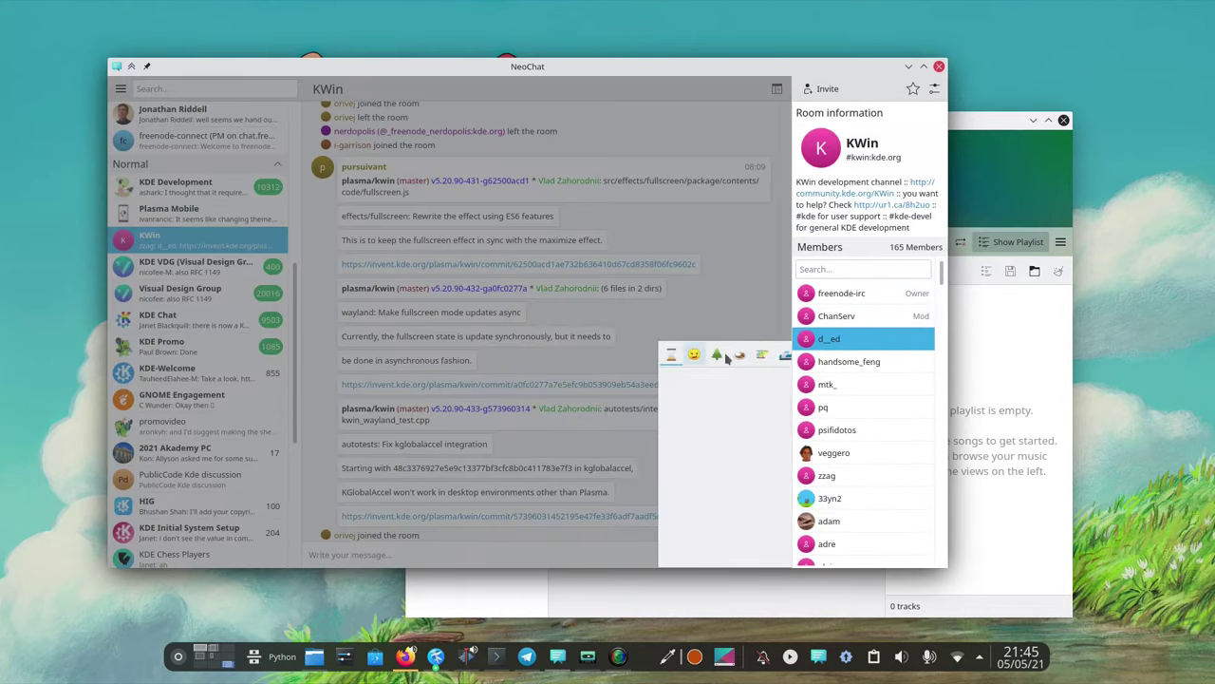
pyautogui.click(585, 444)
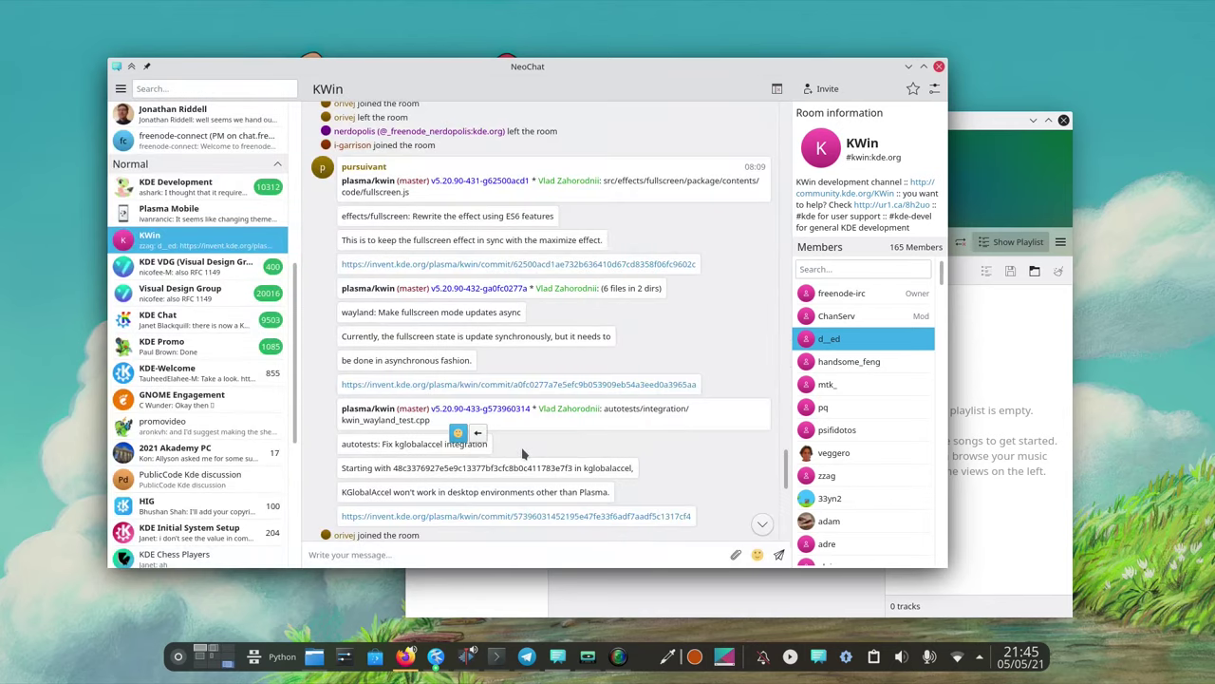
# Step: Cancel the attach-file dialog, reposition NeoChat, hide the Room information panel, and quit NeoChat
pyautogui.click(737, 556)
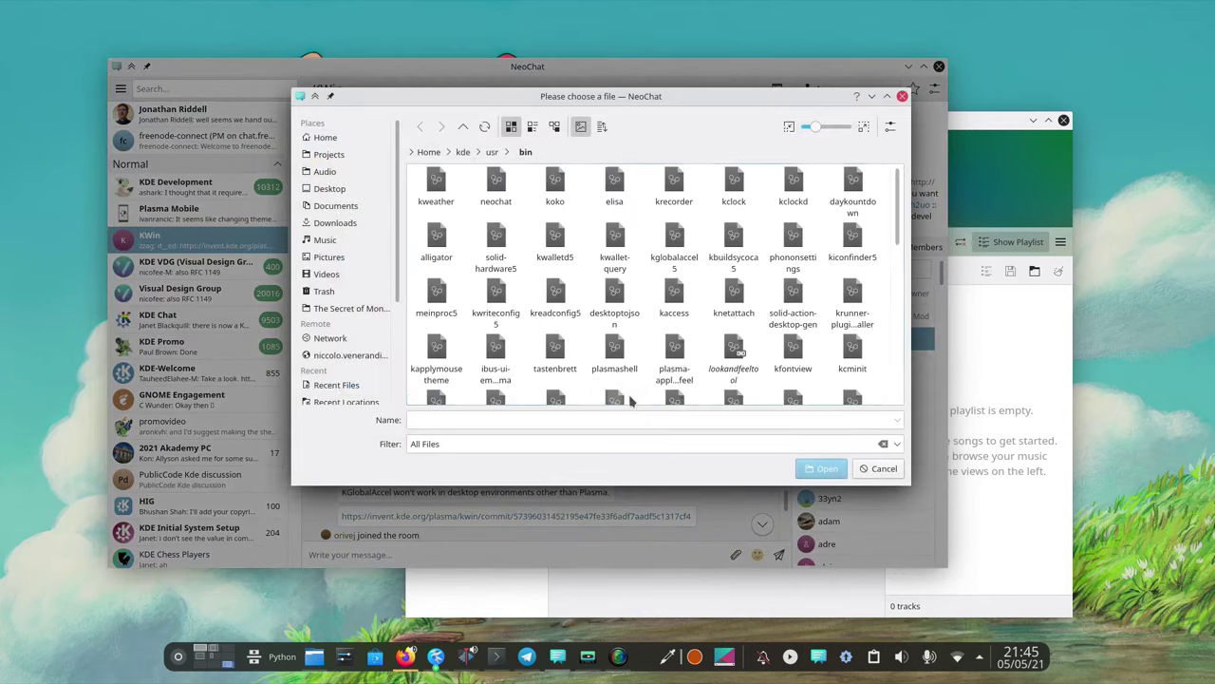
pyautogui.click(902, 96)
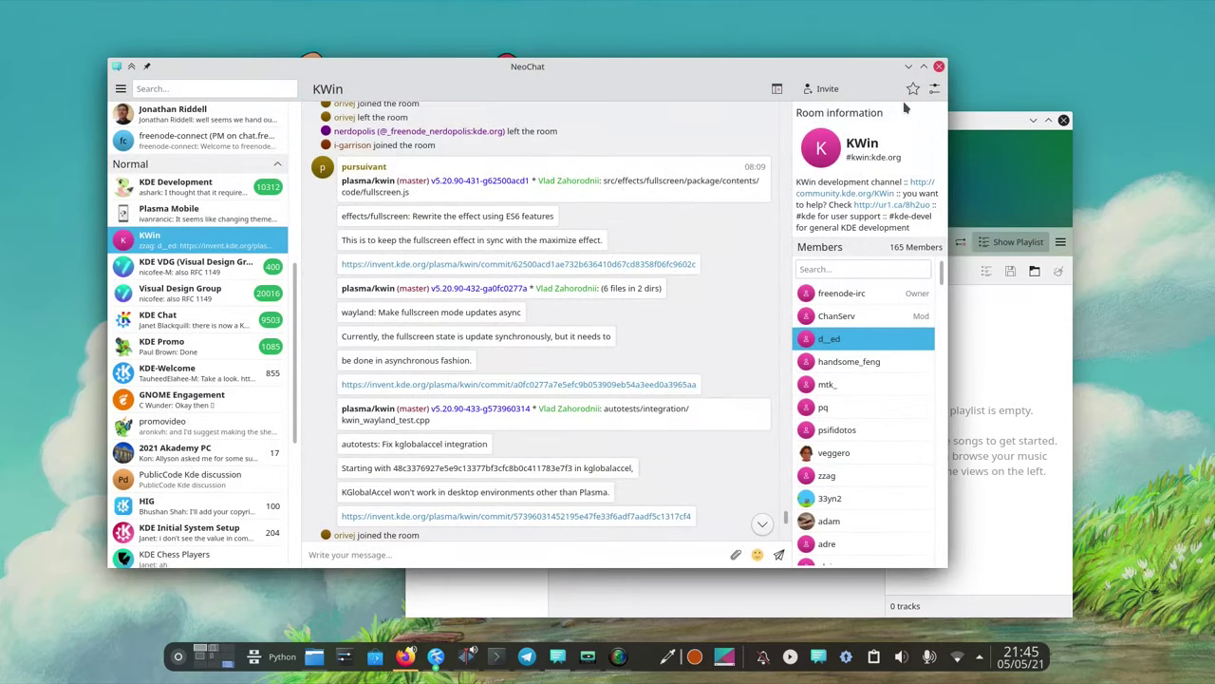
pyautogui.moveTo(821, 68); pyautogui.dragTo(802, 67)
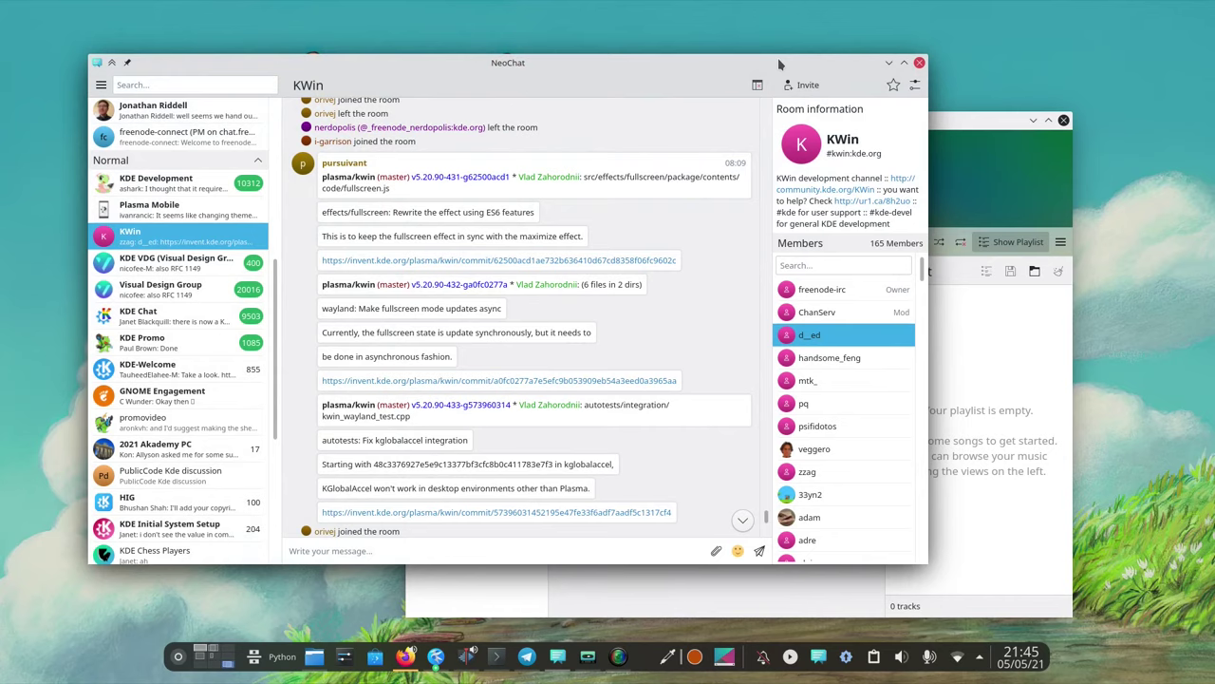
pyautogui.moveTo(778, 57); pyautogui.dragTo(809, 70)
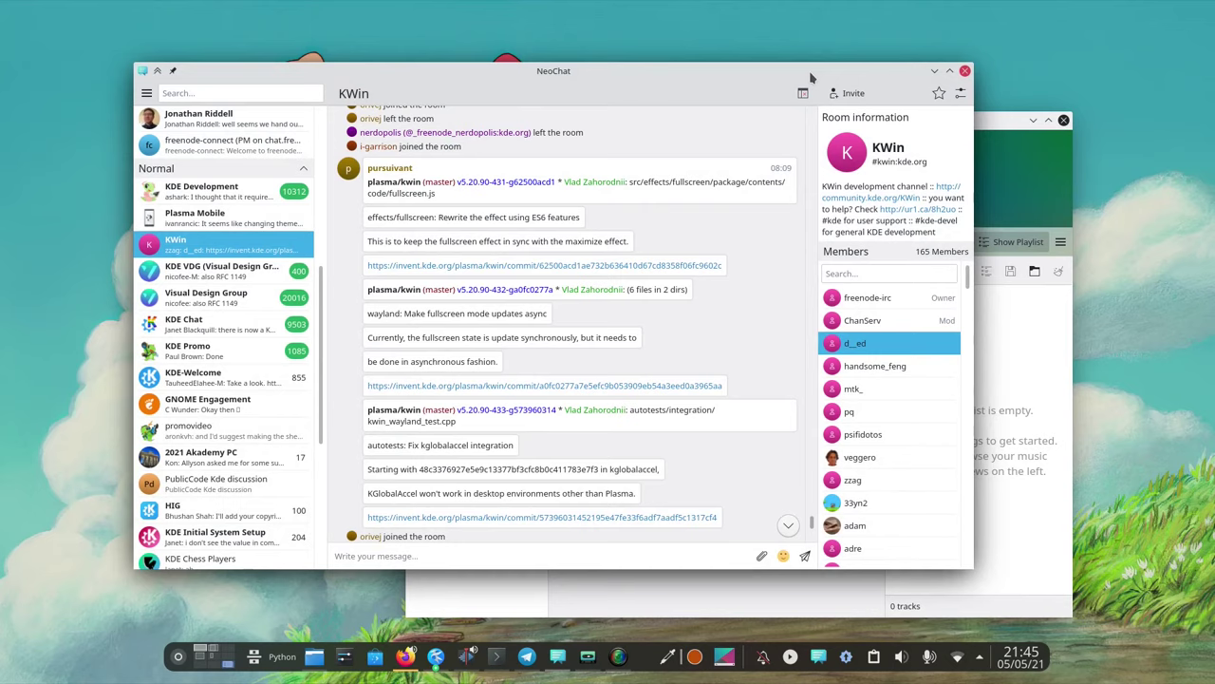
pyautogui.moveTo(780, 74); pyautogui.dragTo(787, 72)
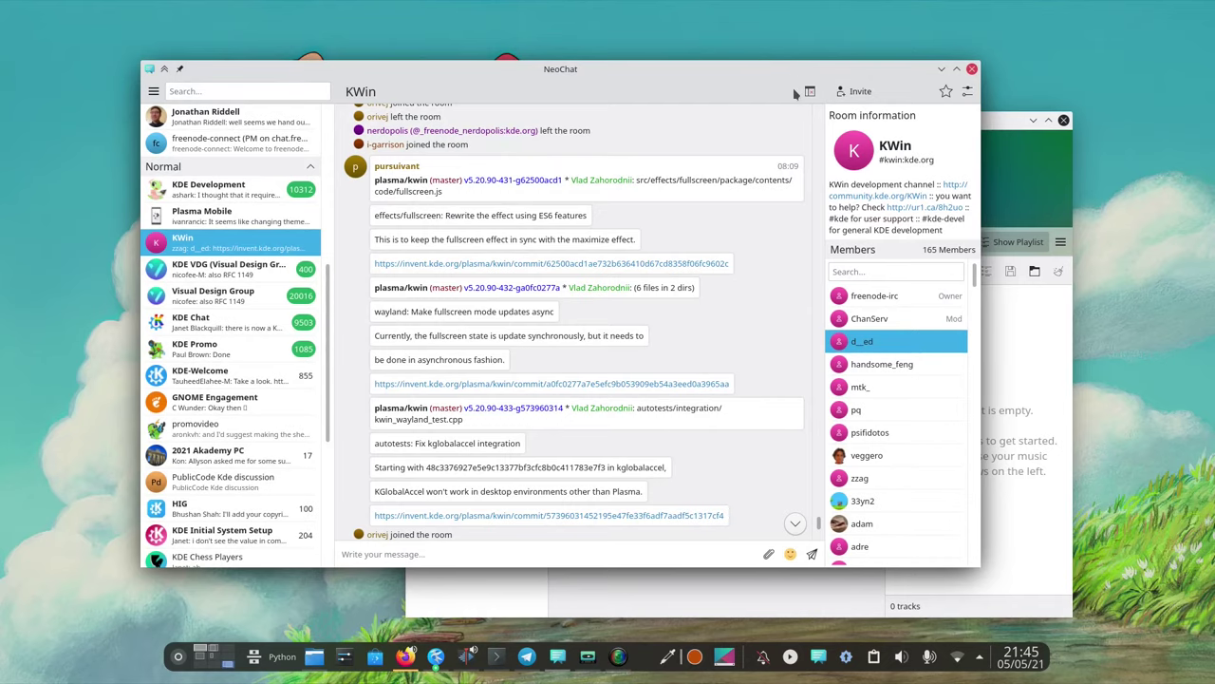
pyautogui.click(811, 92)
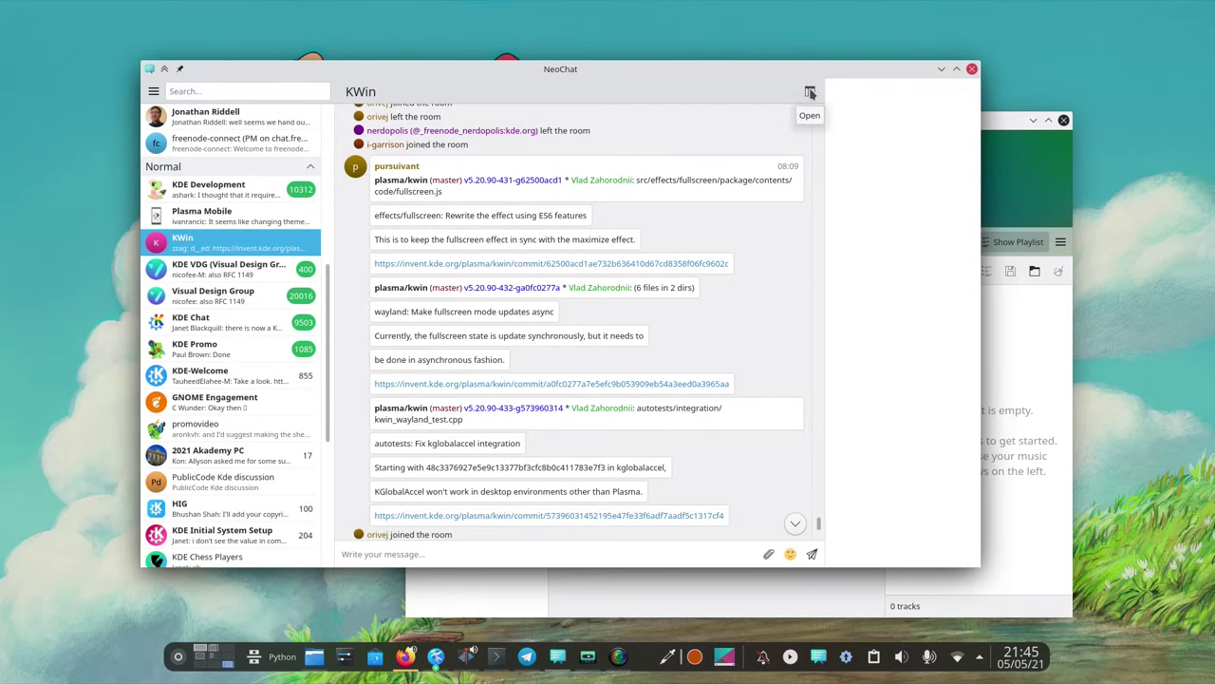
pyautogui.click(971, 68)
# Step: Move the empty Elisa player window up and left, then close it
pyautogui.moveTo(853, 120); pyautogui.dragTo(721, 94)
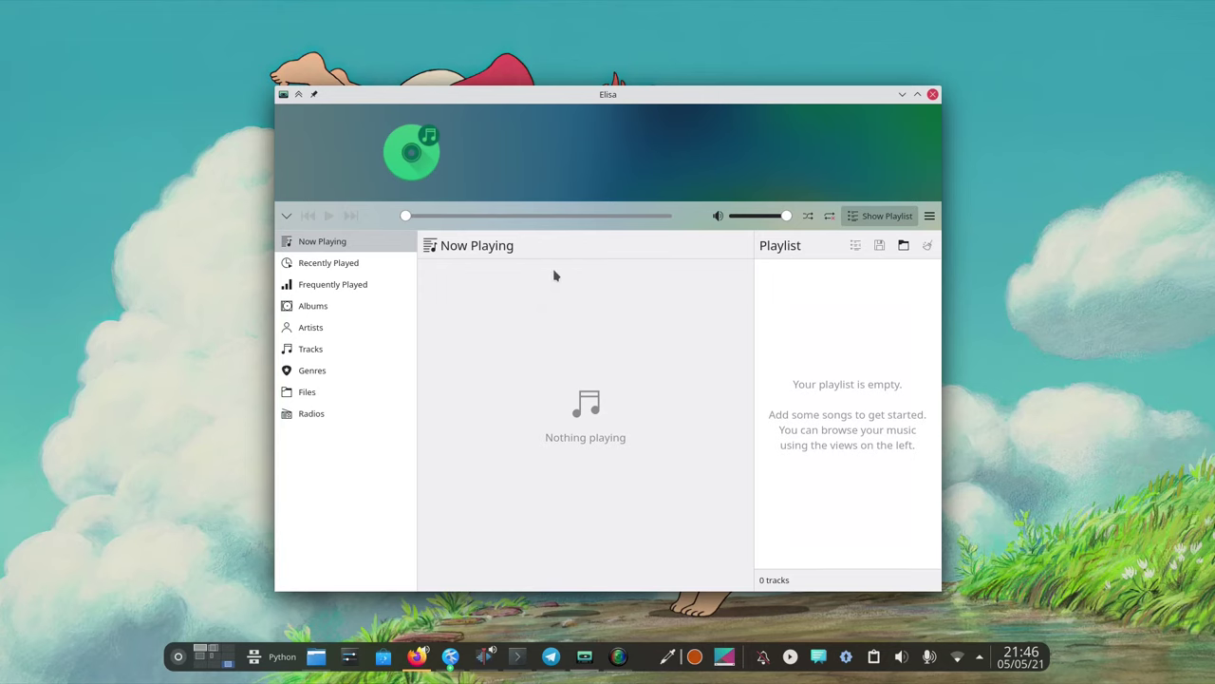
pyautogui.click(933, 95)
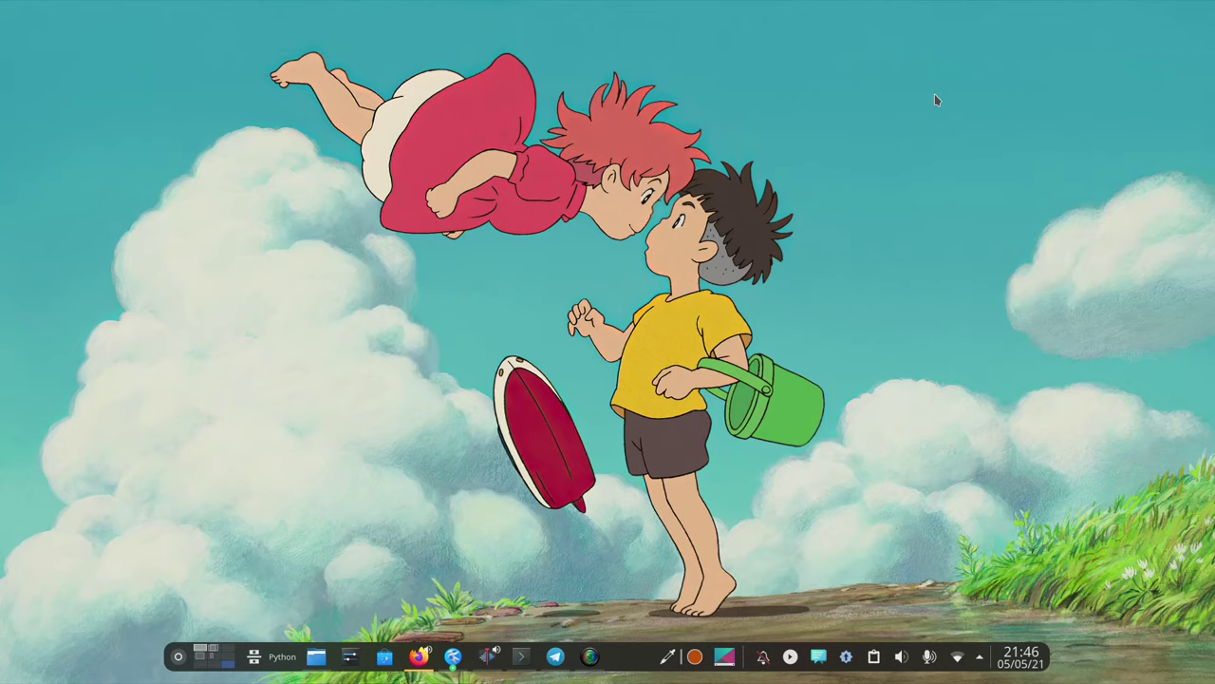
pyautogui.press('super')
pyautogui.write('plas')
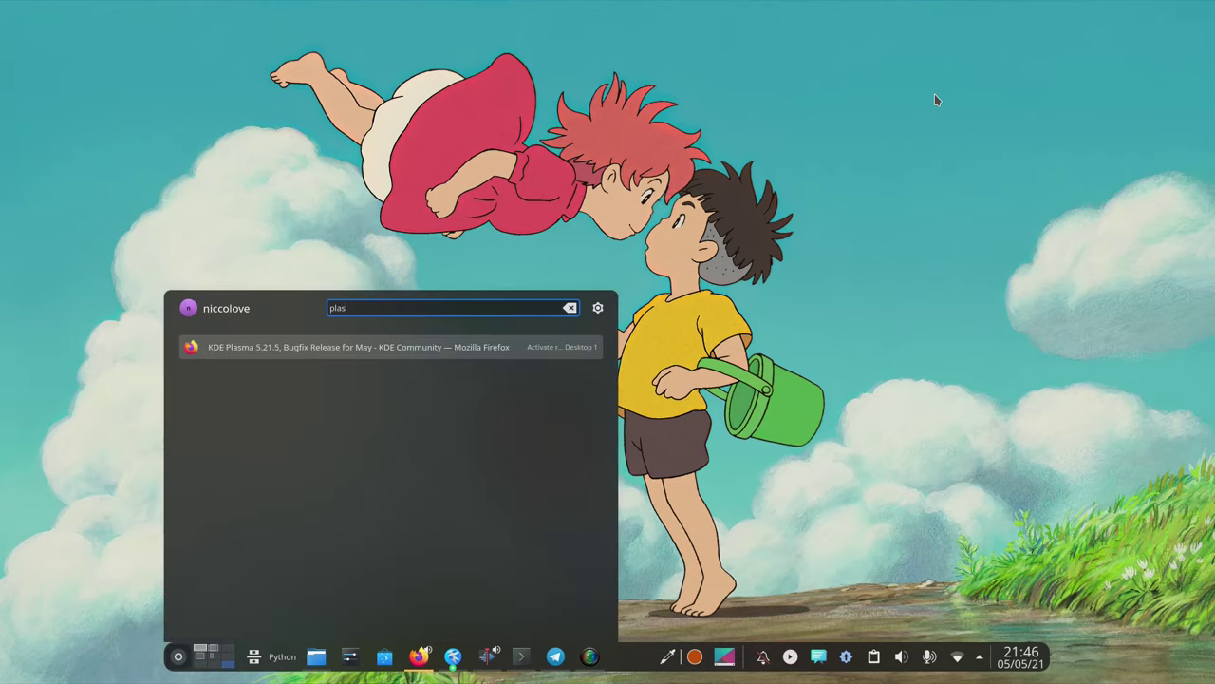
pyautogui.write('ma mo')
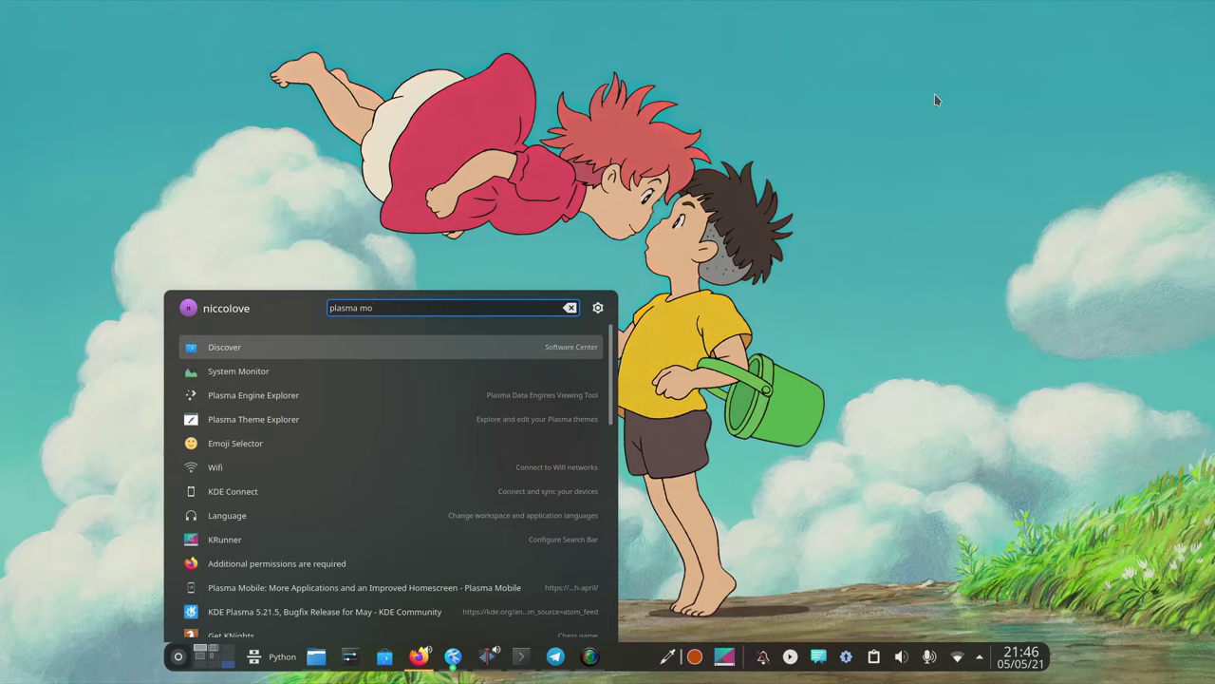
pyautogui.press('Escape')
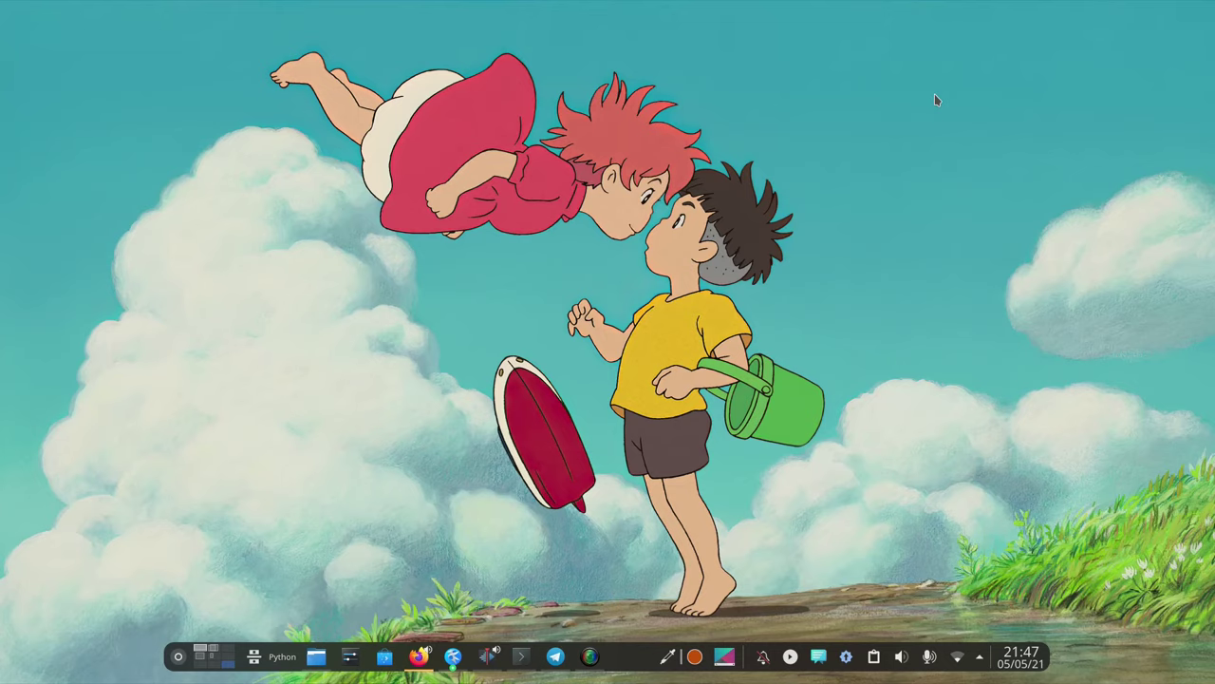
# Step: Launch System Monitor by searching 'system', reposition its window, and put the Overview page into editing mode
pyautogui.press('super')
pyautogui.write('syste')
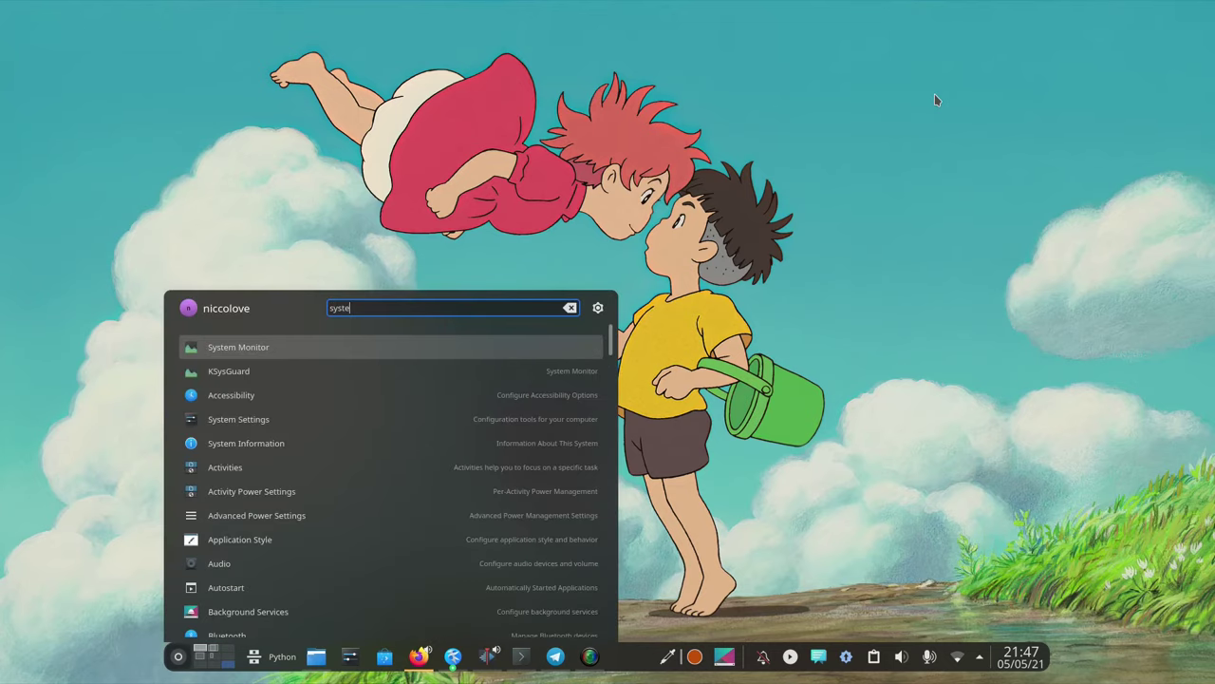
pyautogui.write('m')
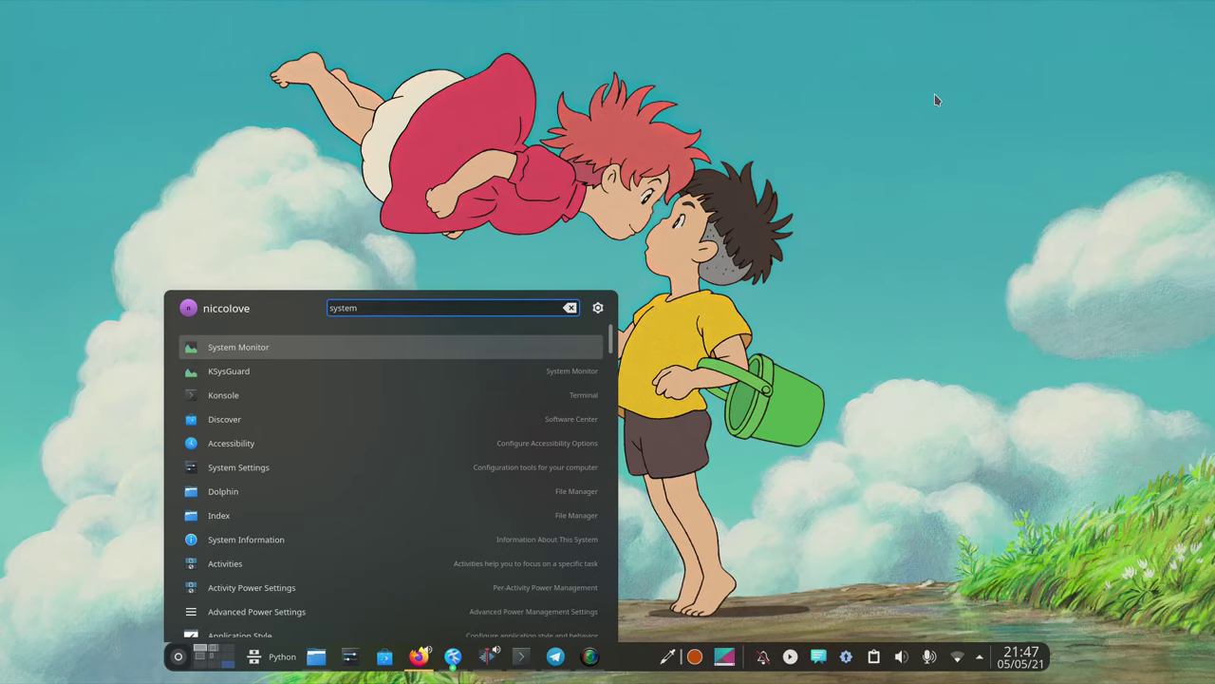
pyautogui.press('Return')
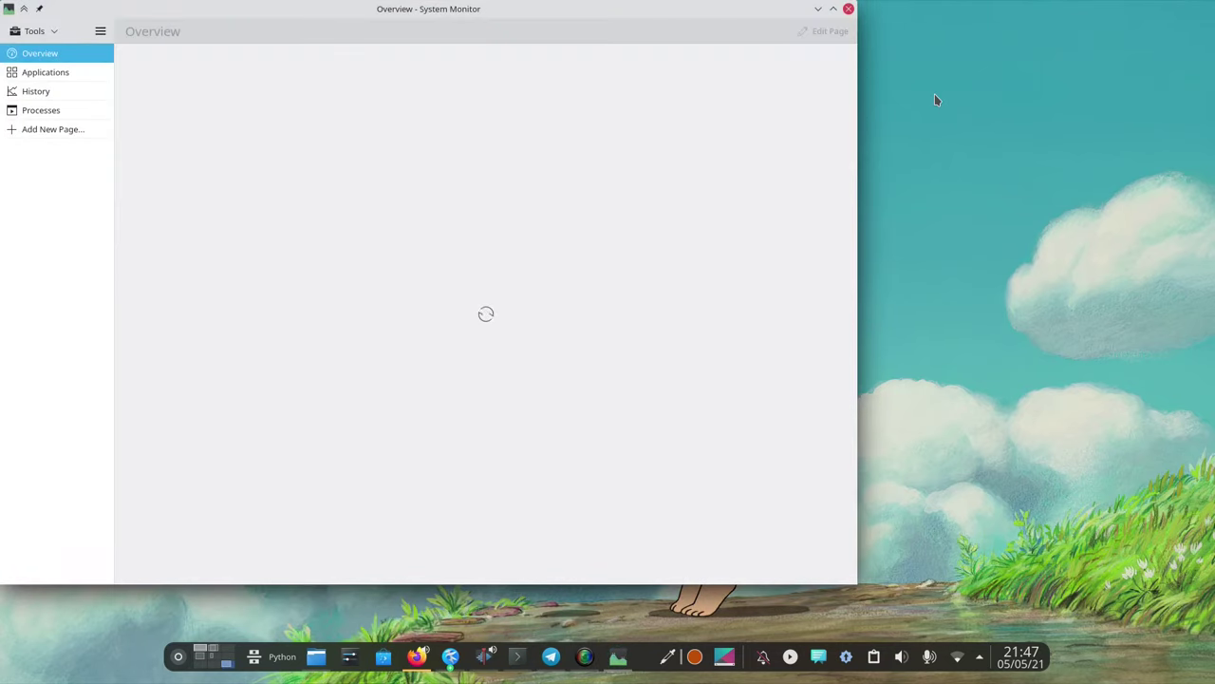
pyautogui.moveTo(245, 9); pyautogui.dragTo(327, 45)
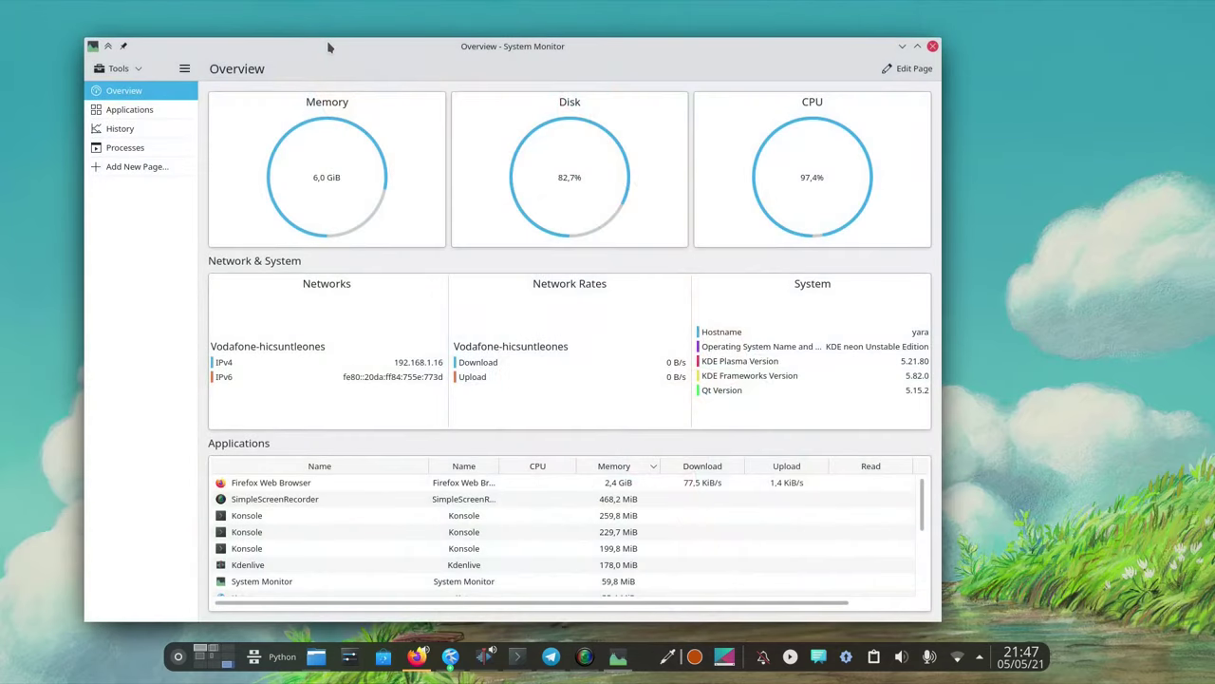
pyautogui.click(897, 68)
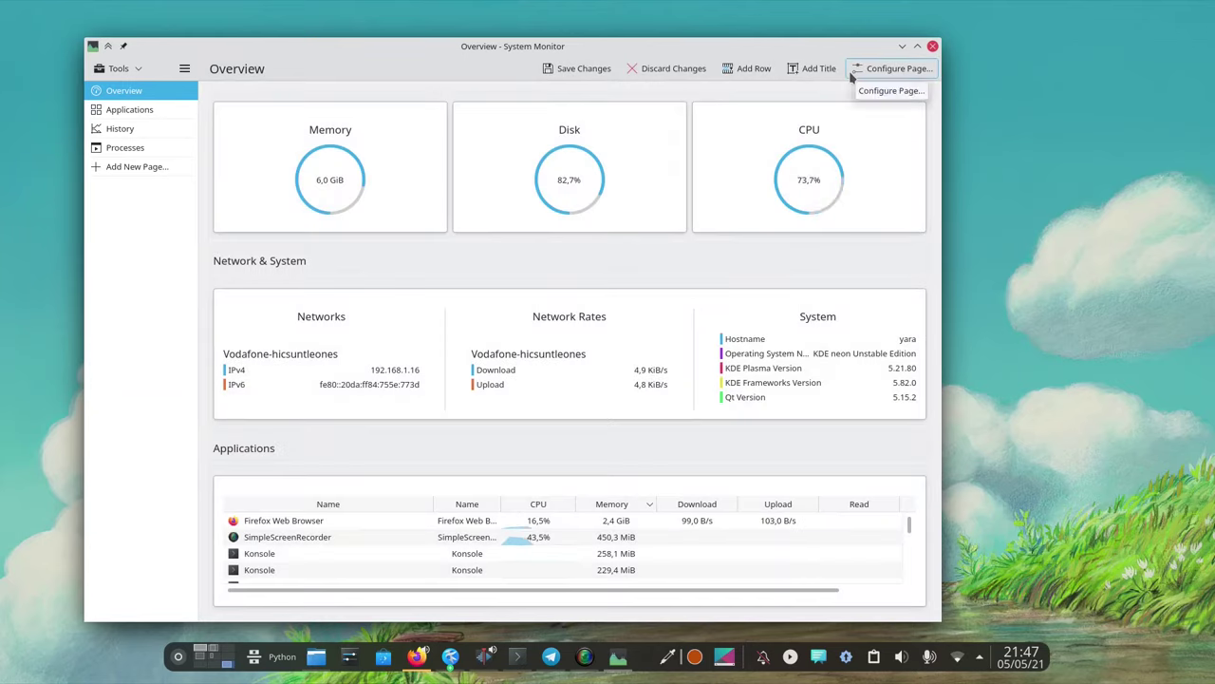
pyautogui.moveTo(813, 40); pyautogui.dragTo(873, 30)
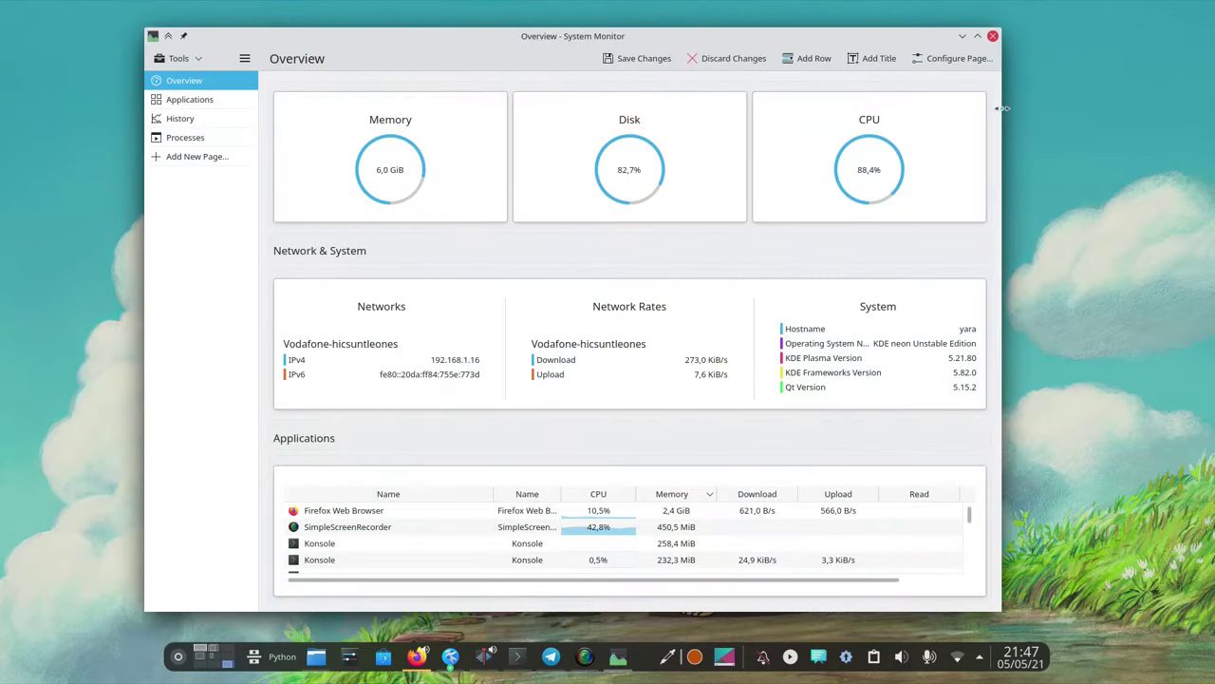